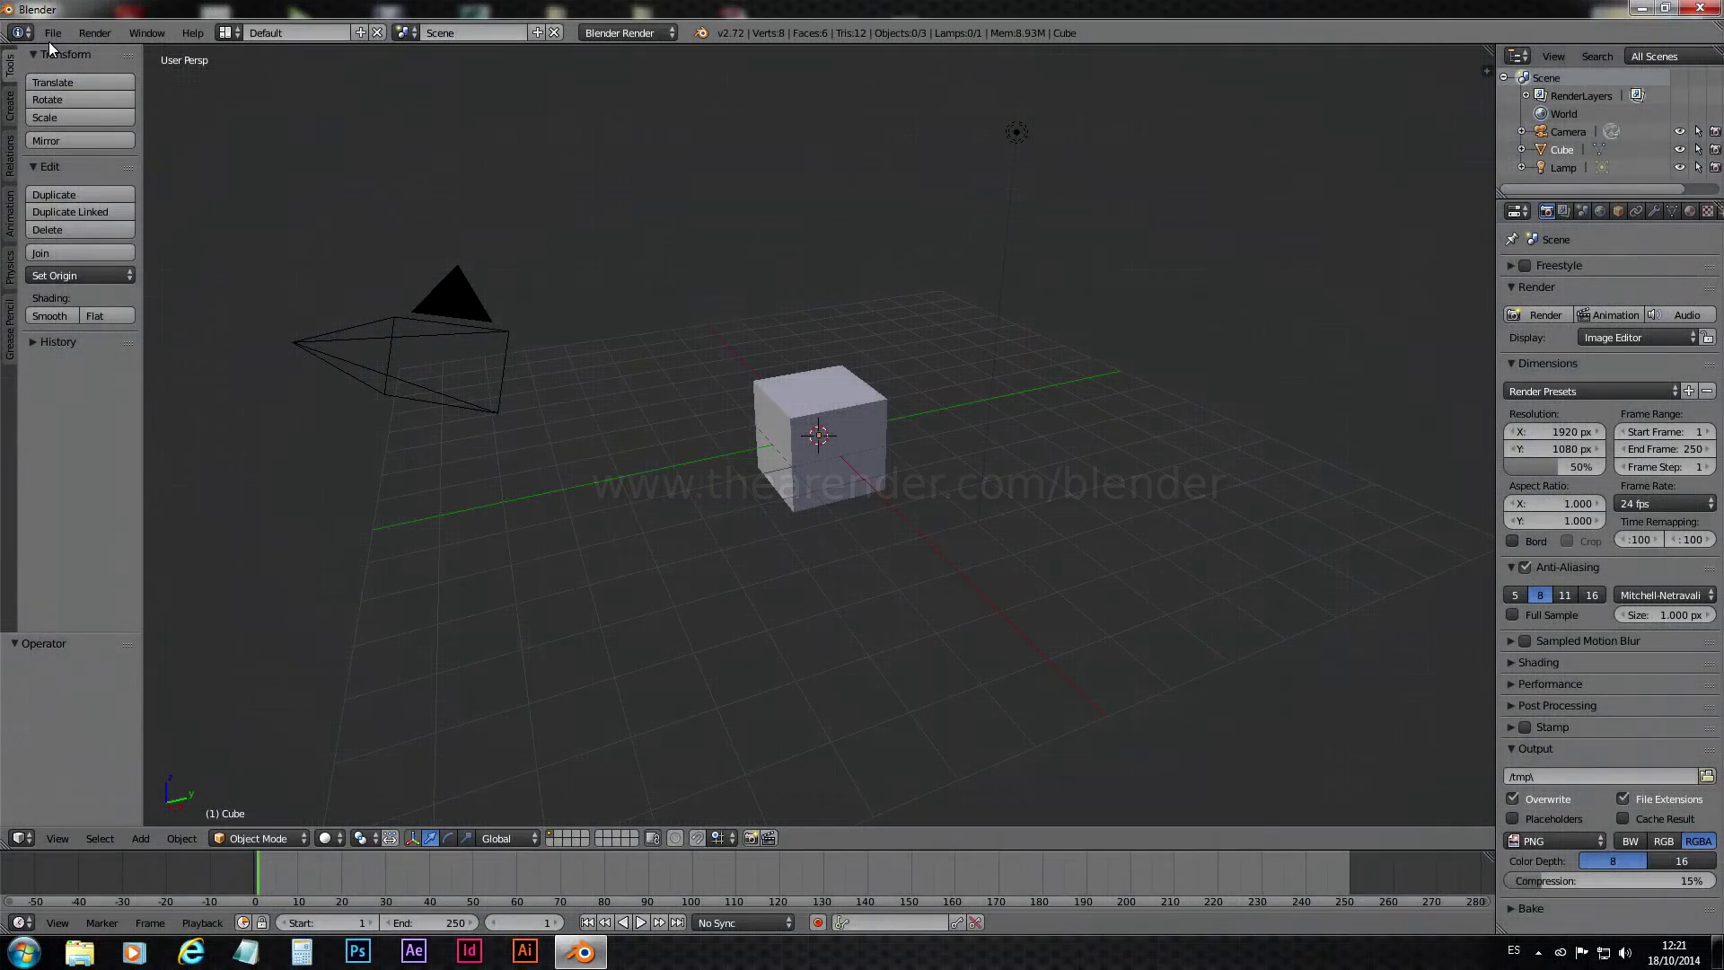
# - Install the Thea Render add-on from TheaForBlender_v1.3_1017.zip in the user preferences and enable it
pyautogui.click(53, 33)
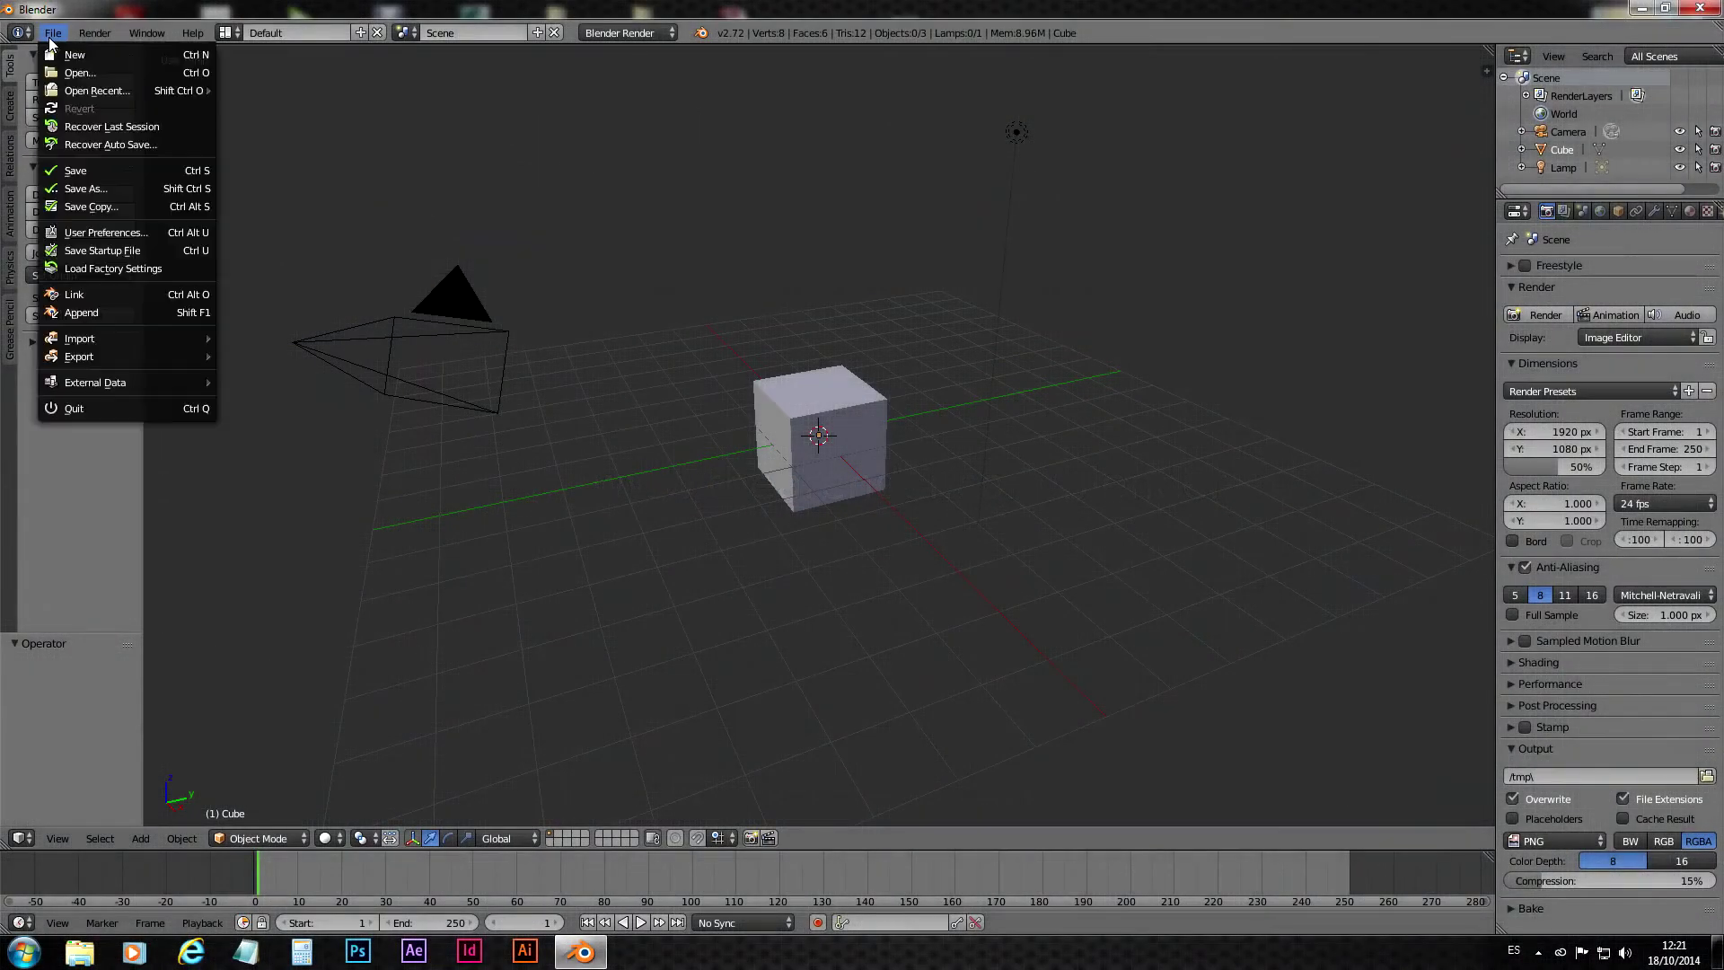
pyautogui.click(84, 233)
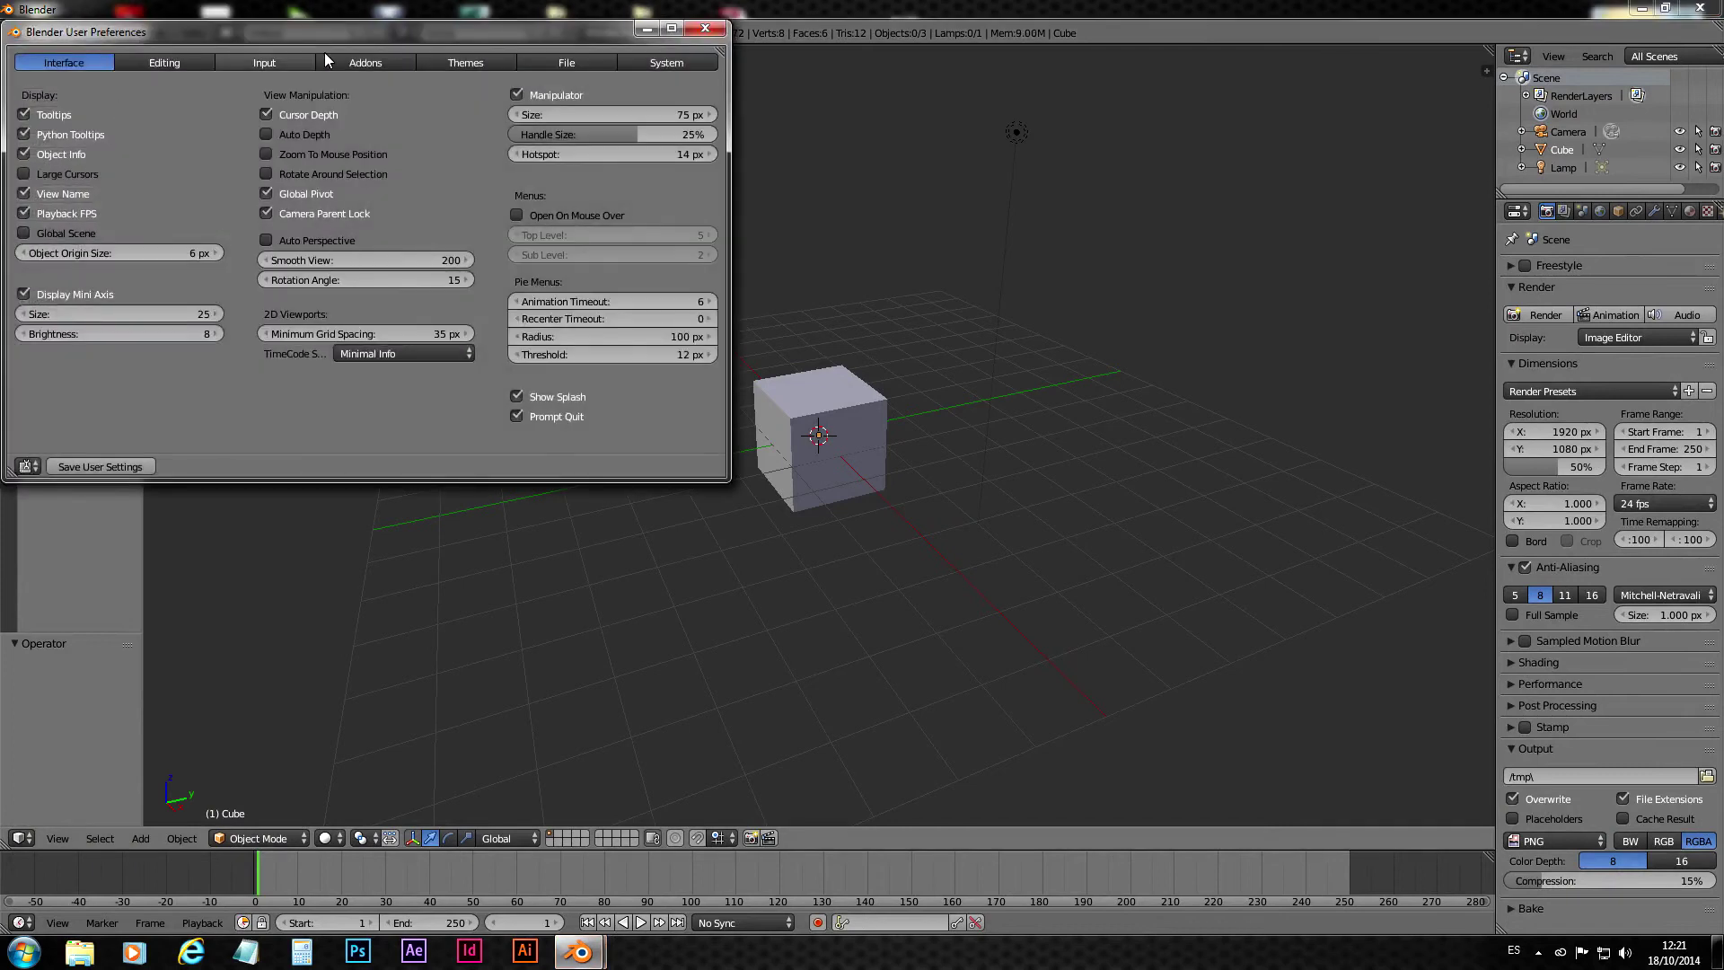
pyautogui.click(363, 62)
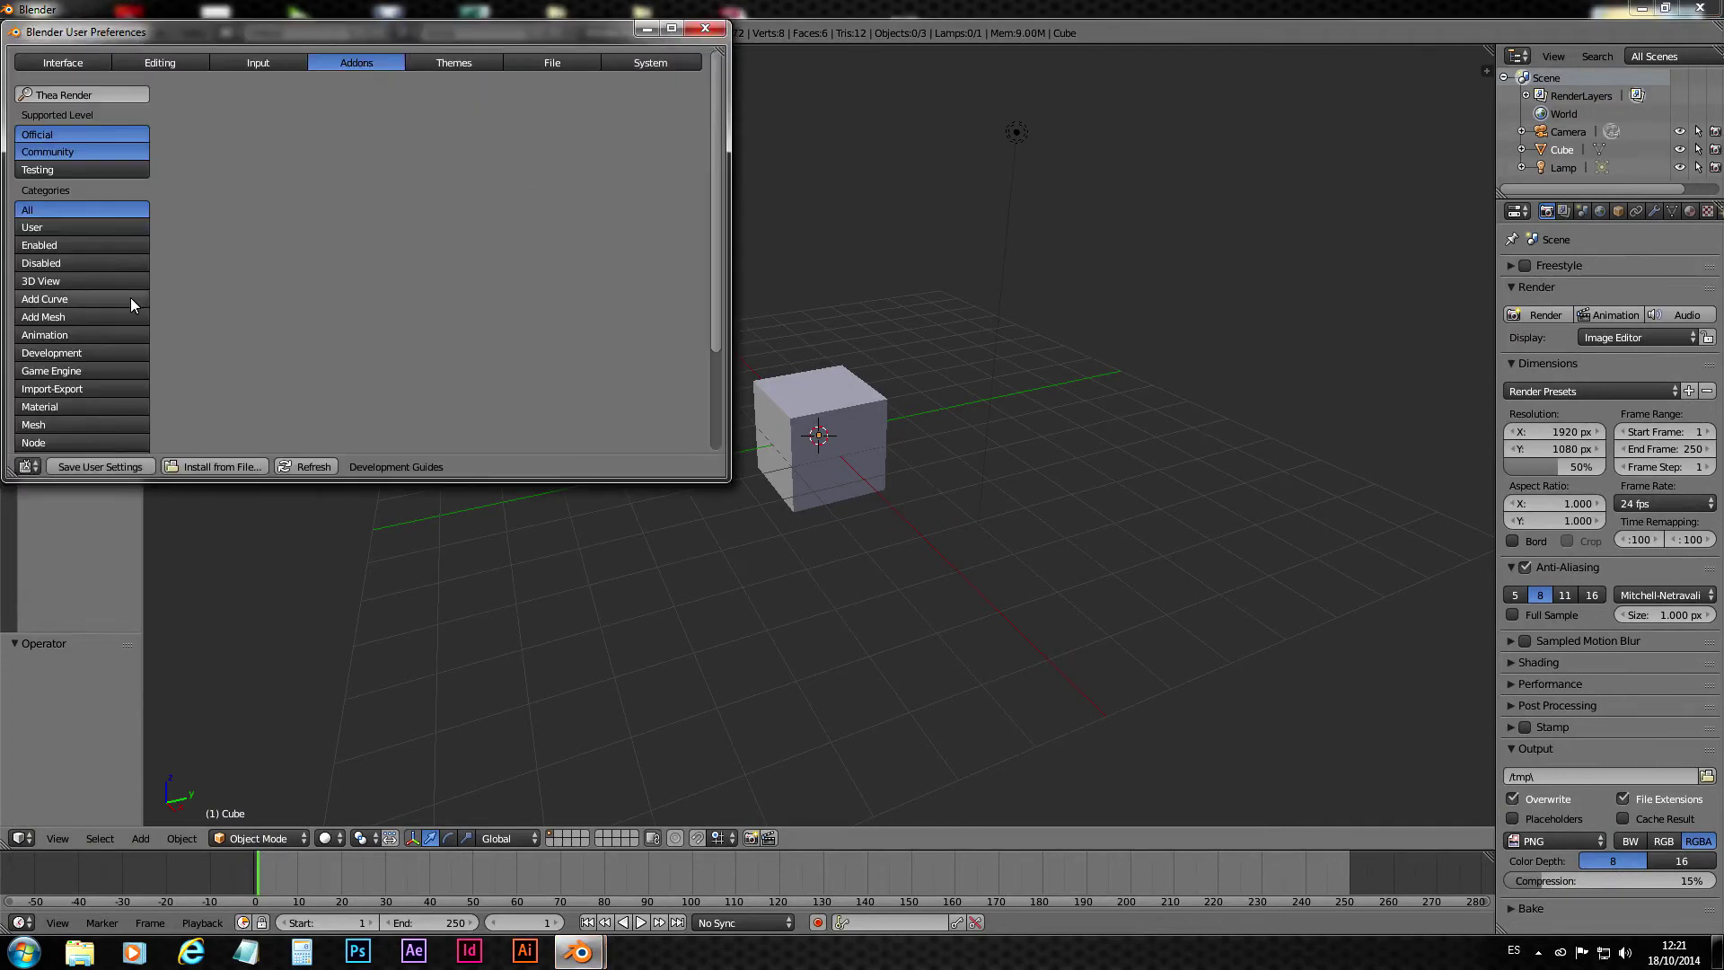
pyautogui.scroll(-4, 62, 361)
pyautogui.click(67, 365)
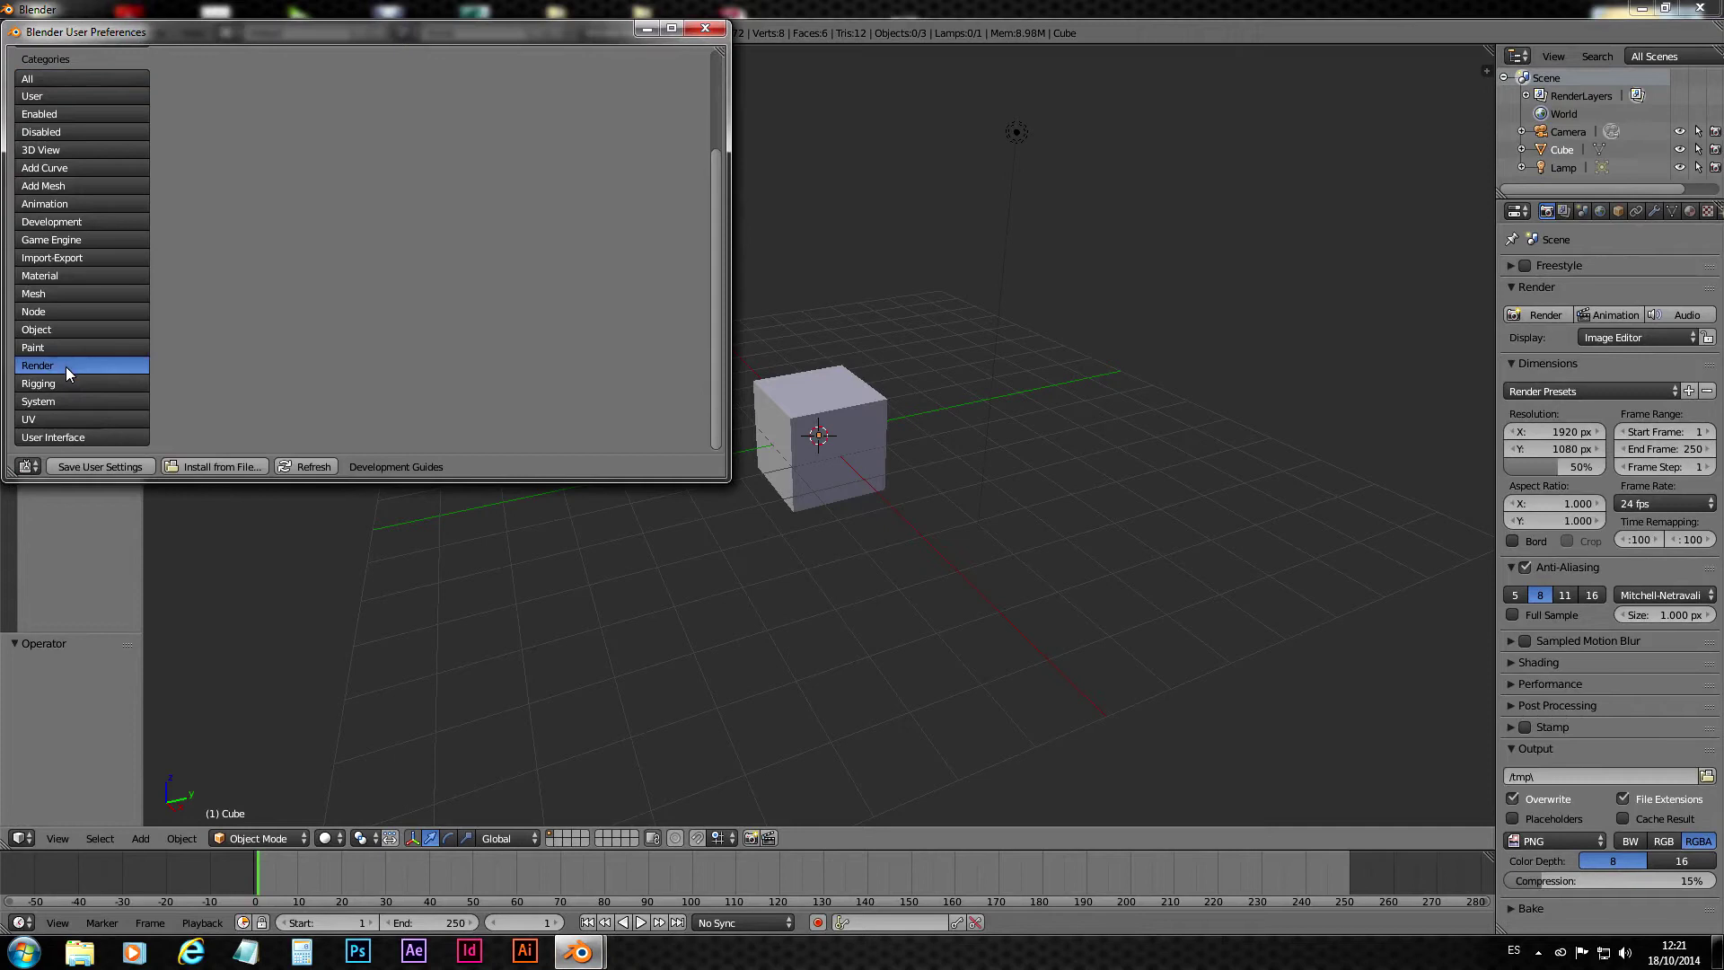
pyautogui.click(207, 465)
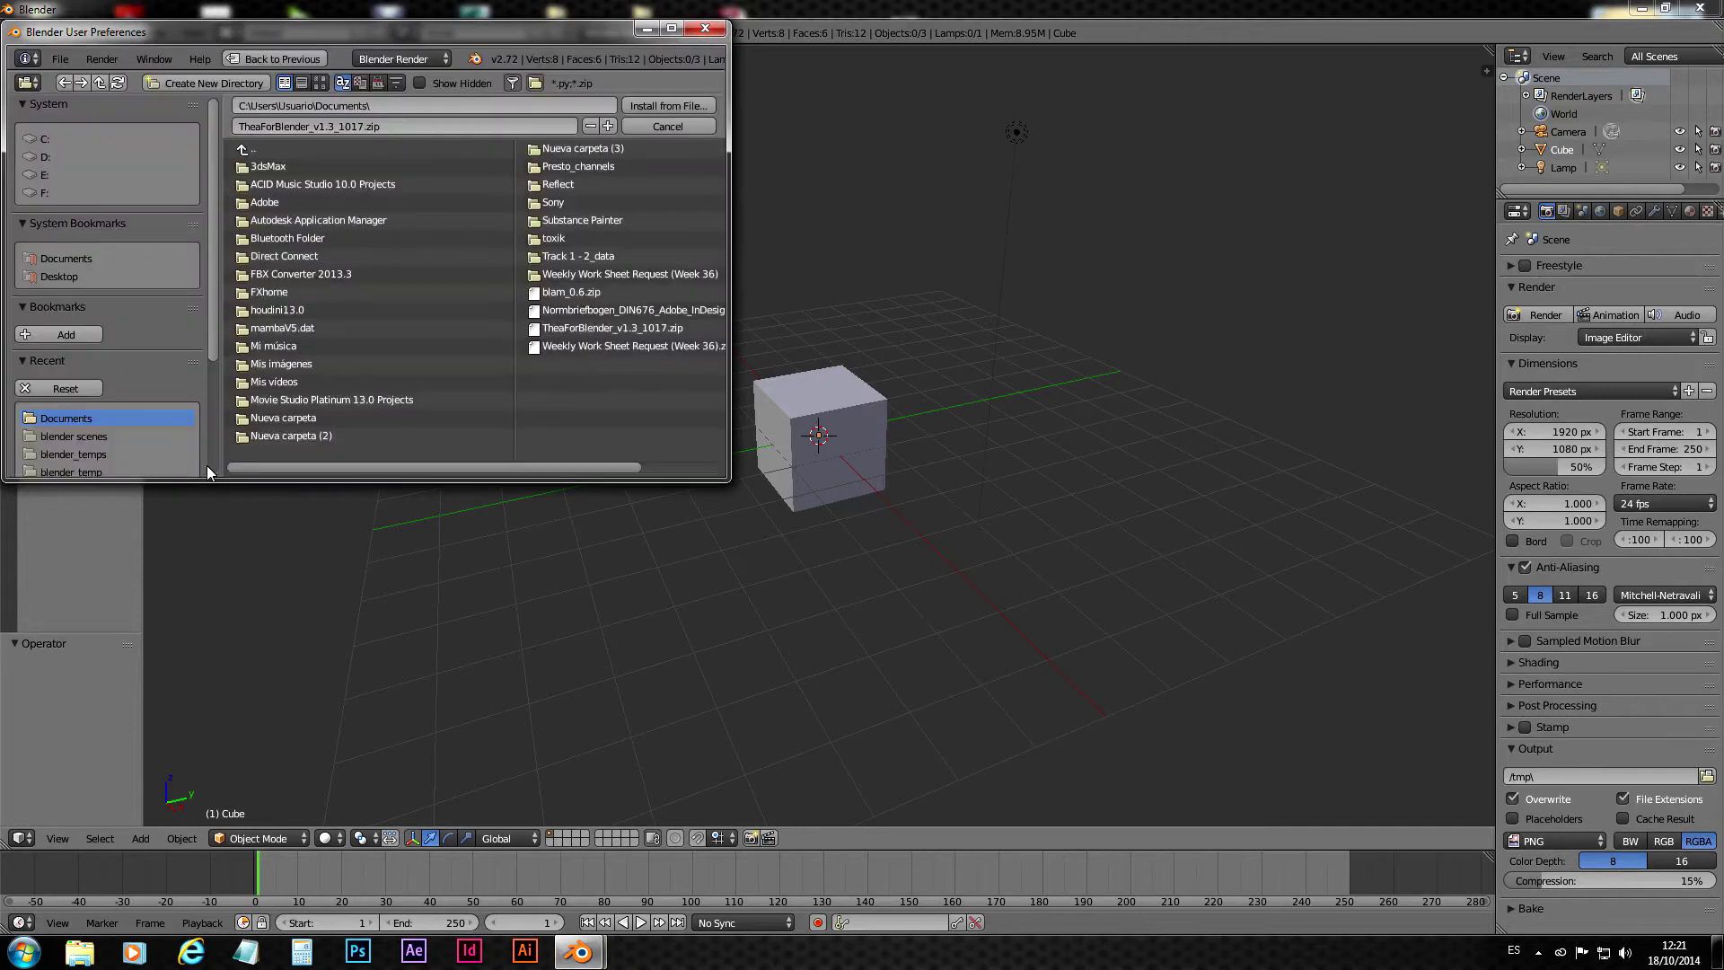
pyautogui.click(581, 328)
pyautogui.click(650, 105)
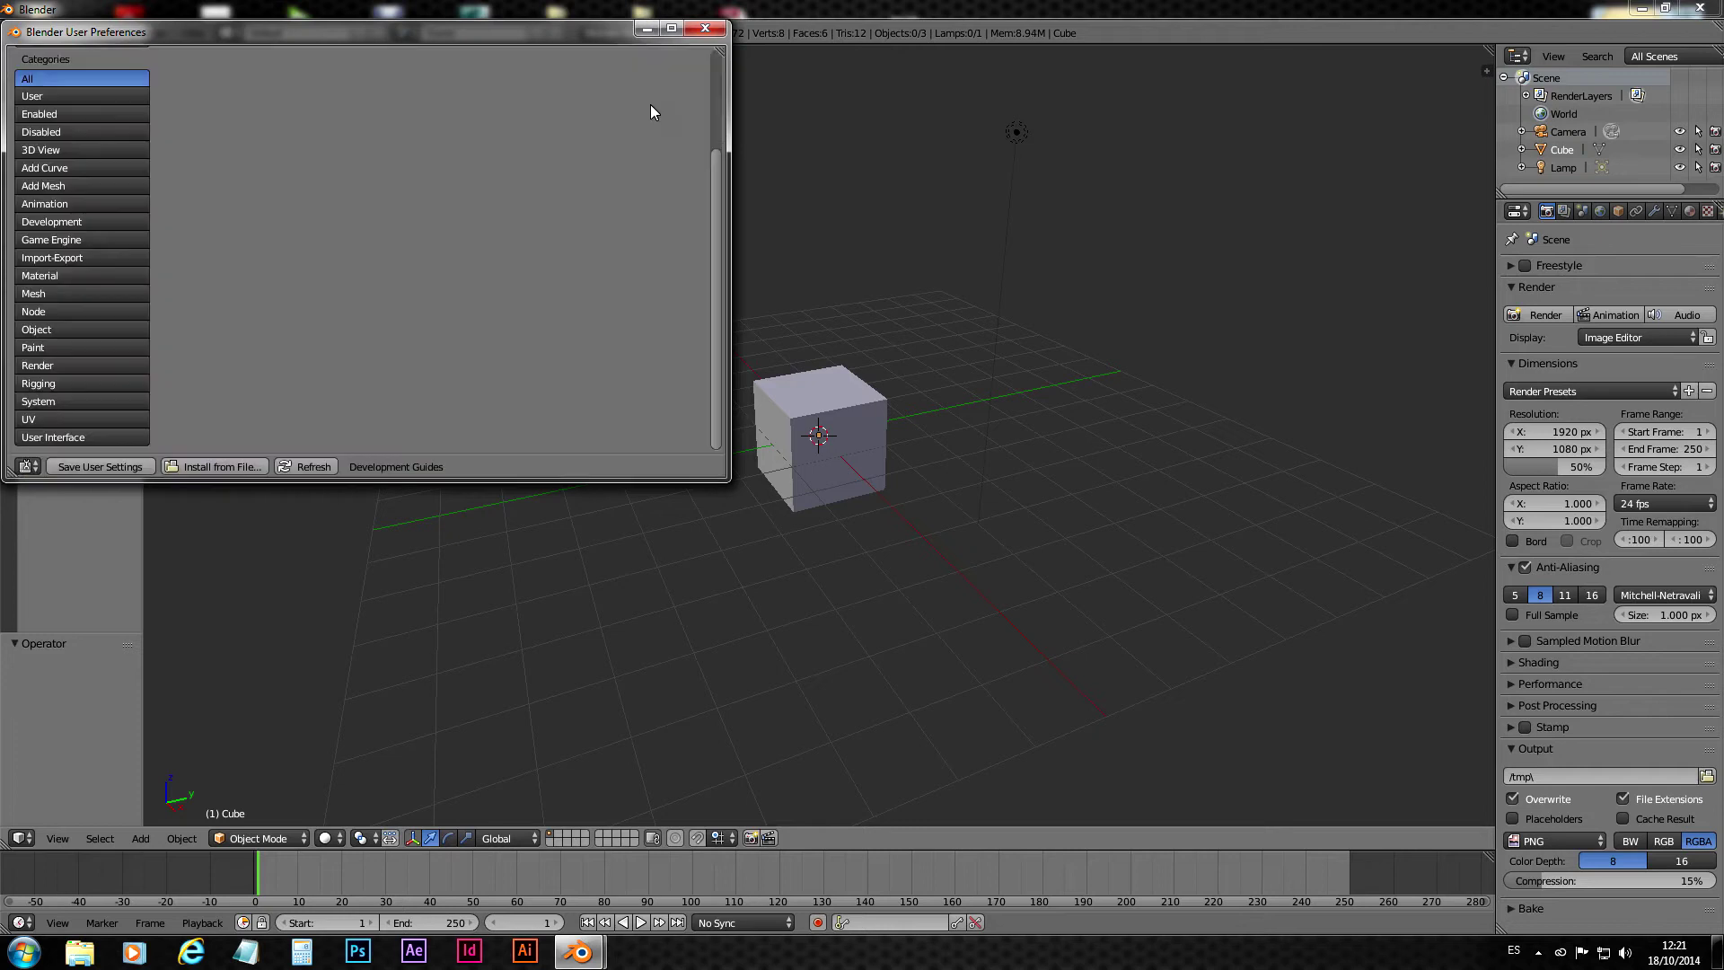
pyautogui.moveTo(712, 395); pyautogui.dragTo(723, 218)
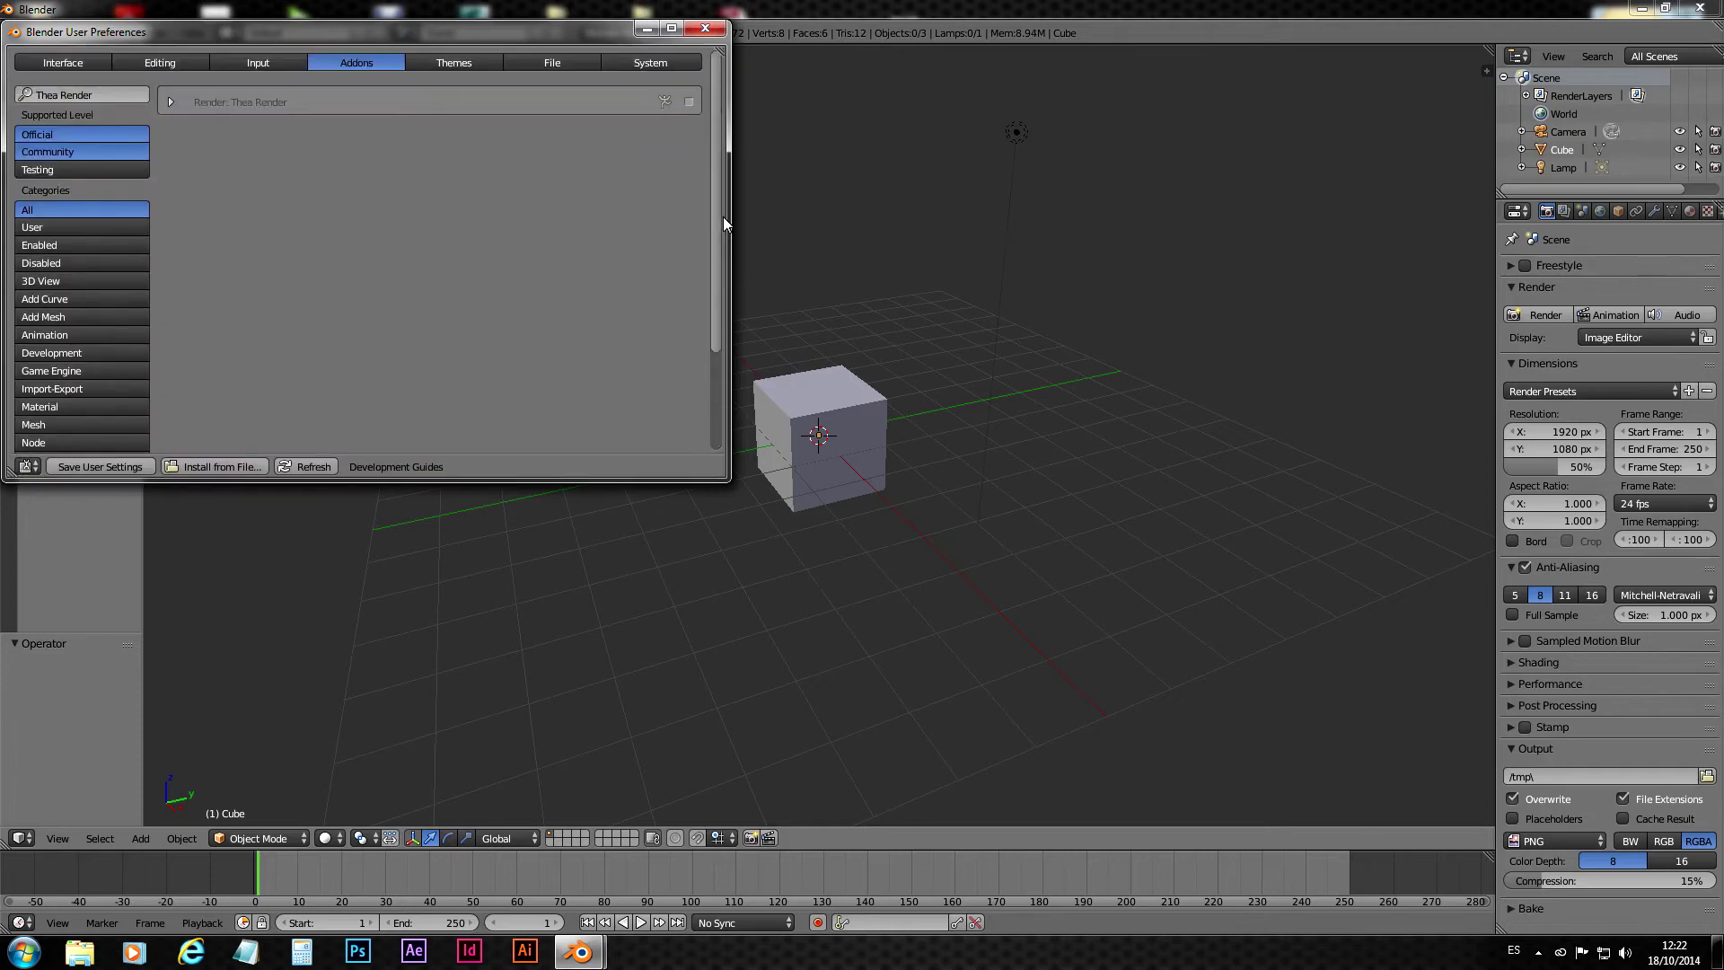
pyautogui.click(687, 101)
# - Browse for the Render Output path in the file preferences and create a blender_to_thea folder on the C: drive
pyautogui.click(550, 64)
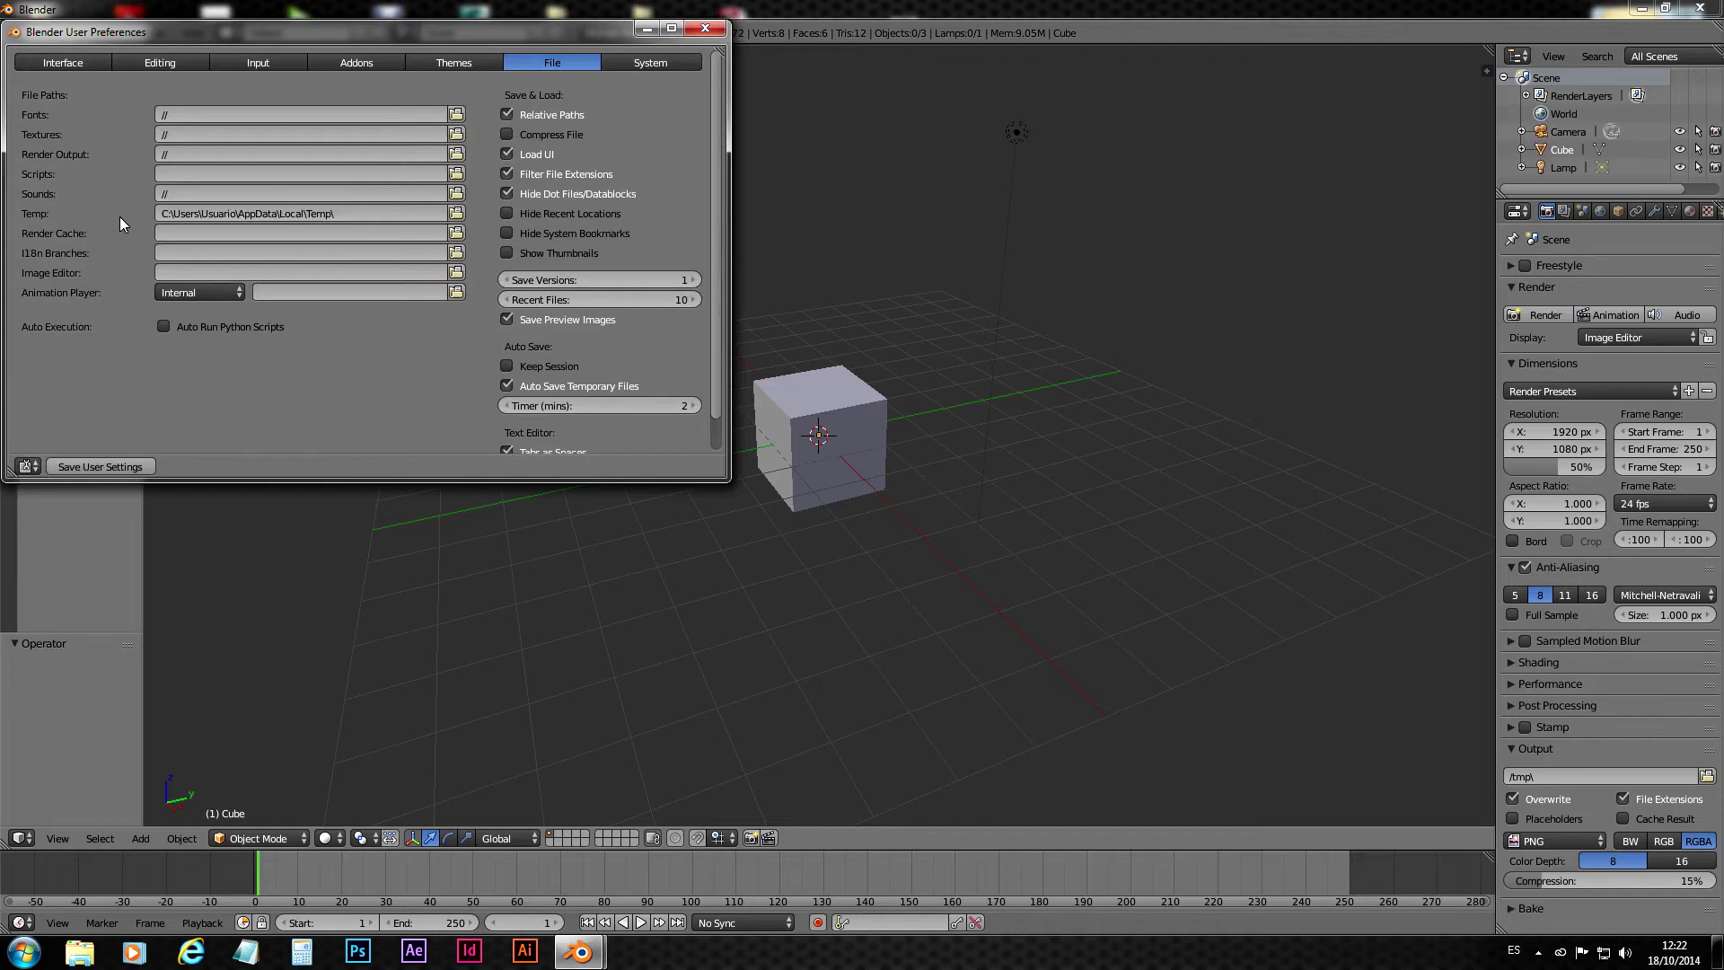
pyautogui.click(456, 154)
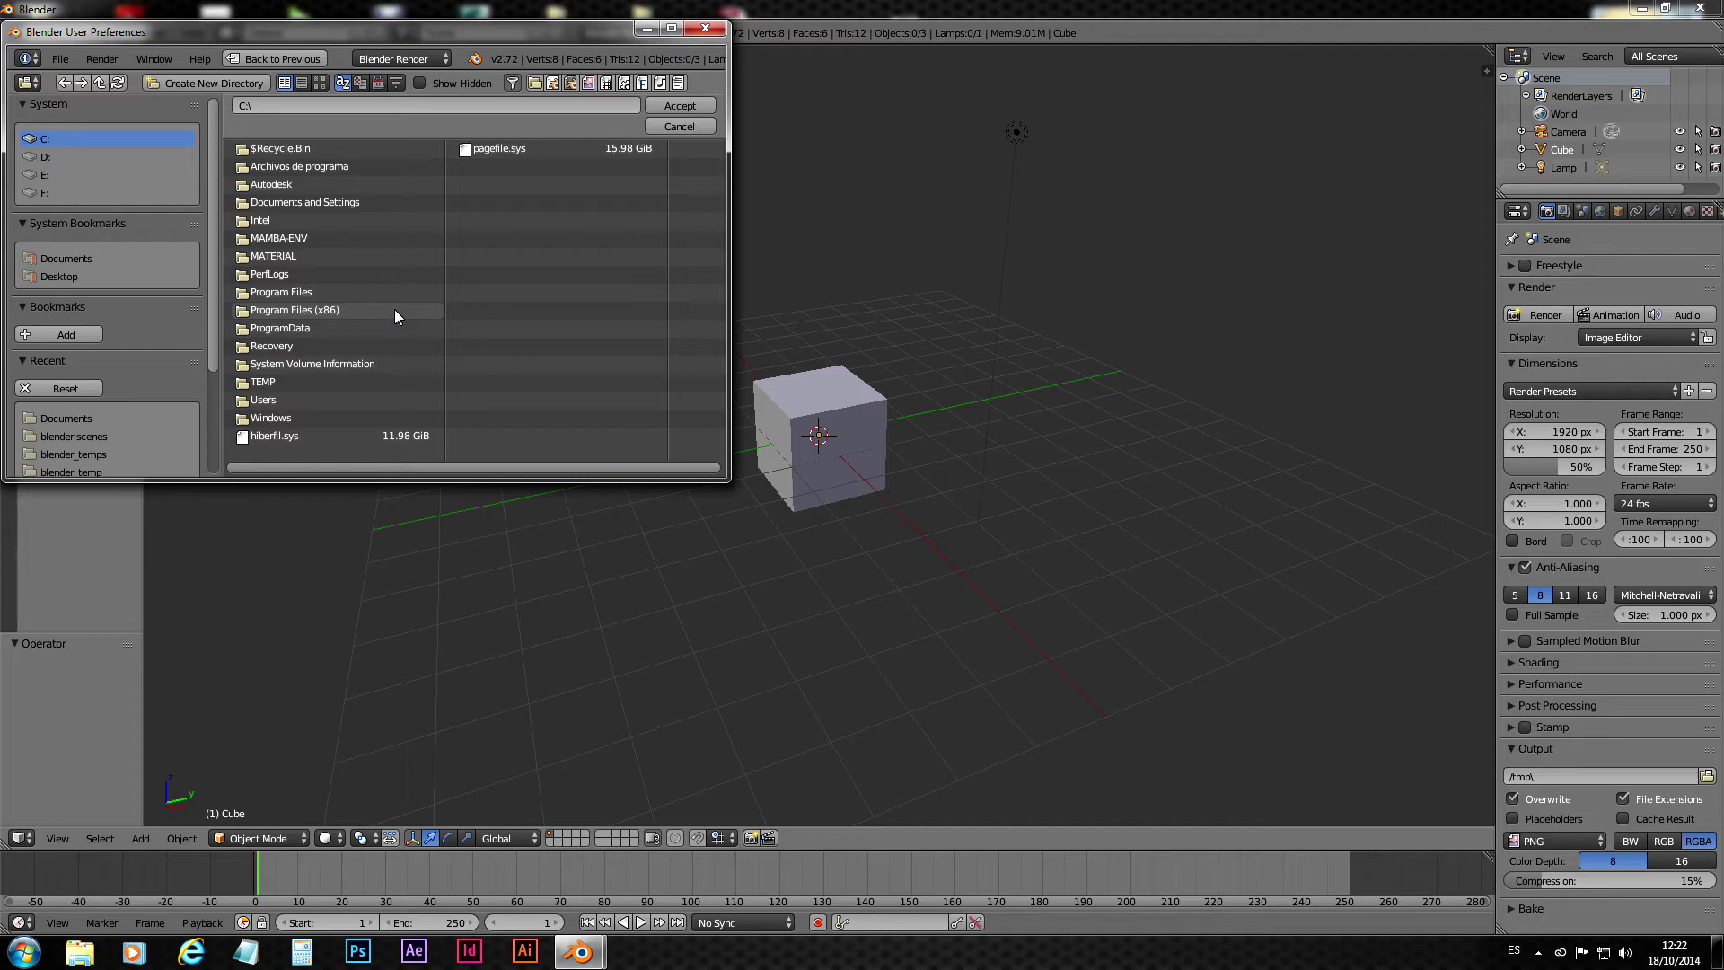
pyautogui.click(205, 85)
pyautogui.write('ble')
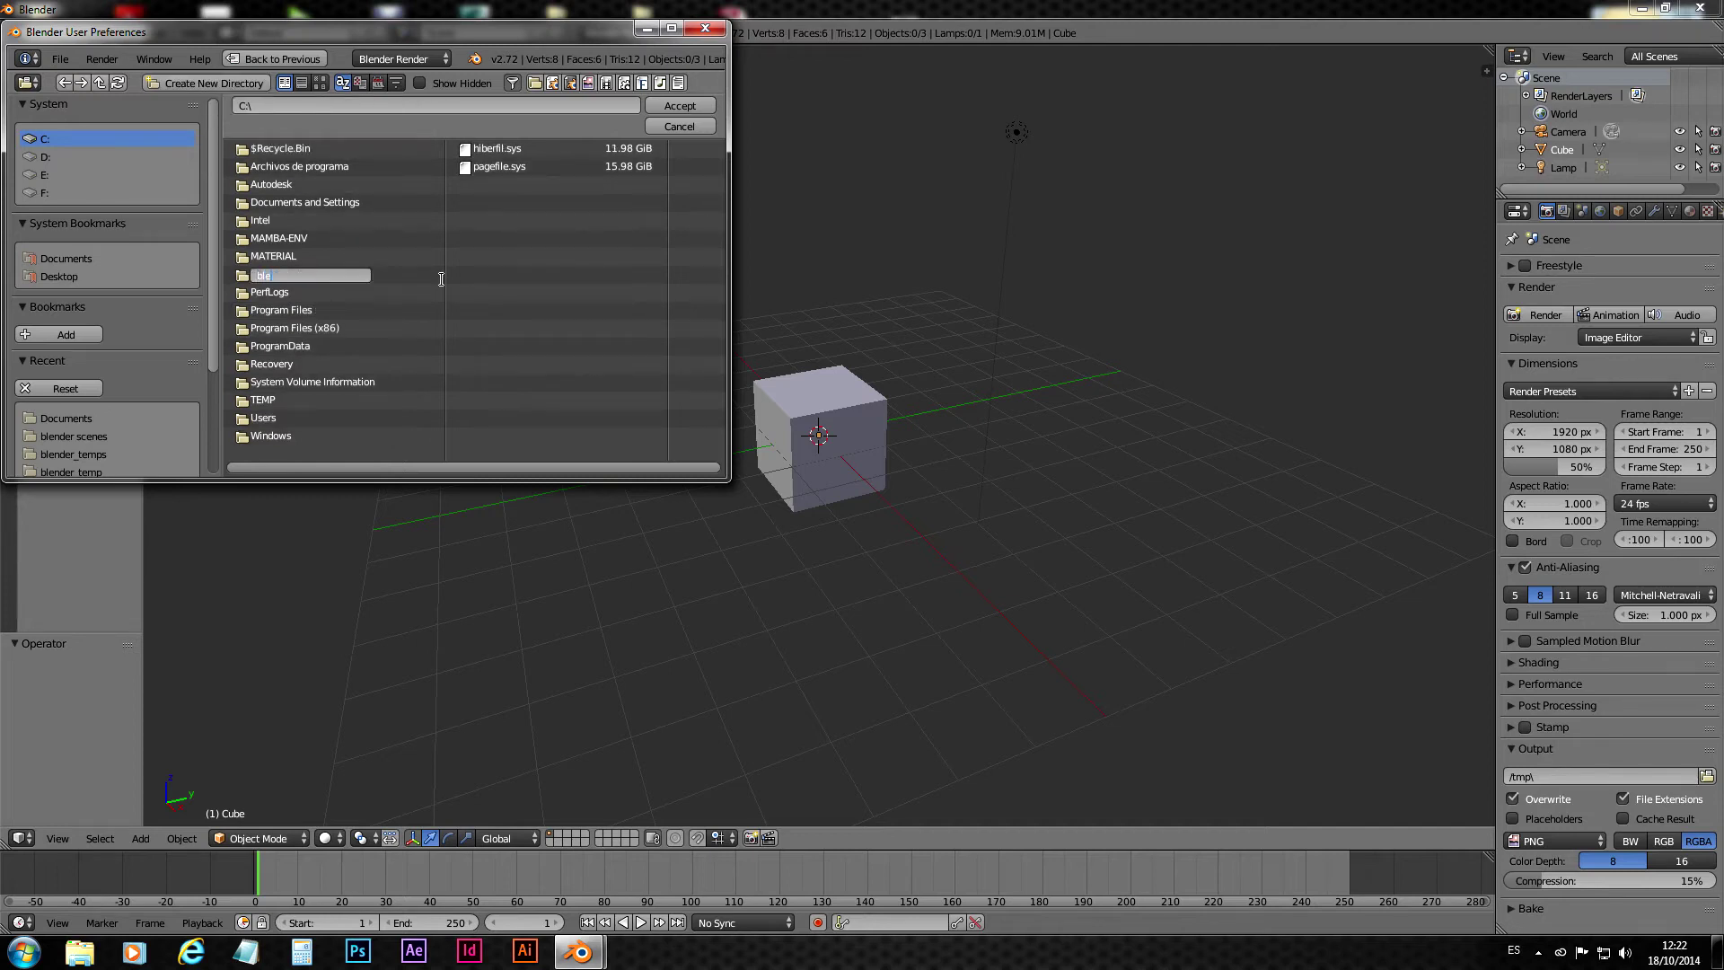
pyautogui.write('nder_to_thea')
pyautogui.press('Return')
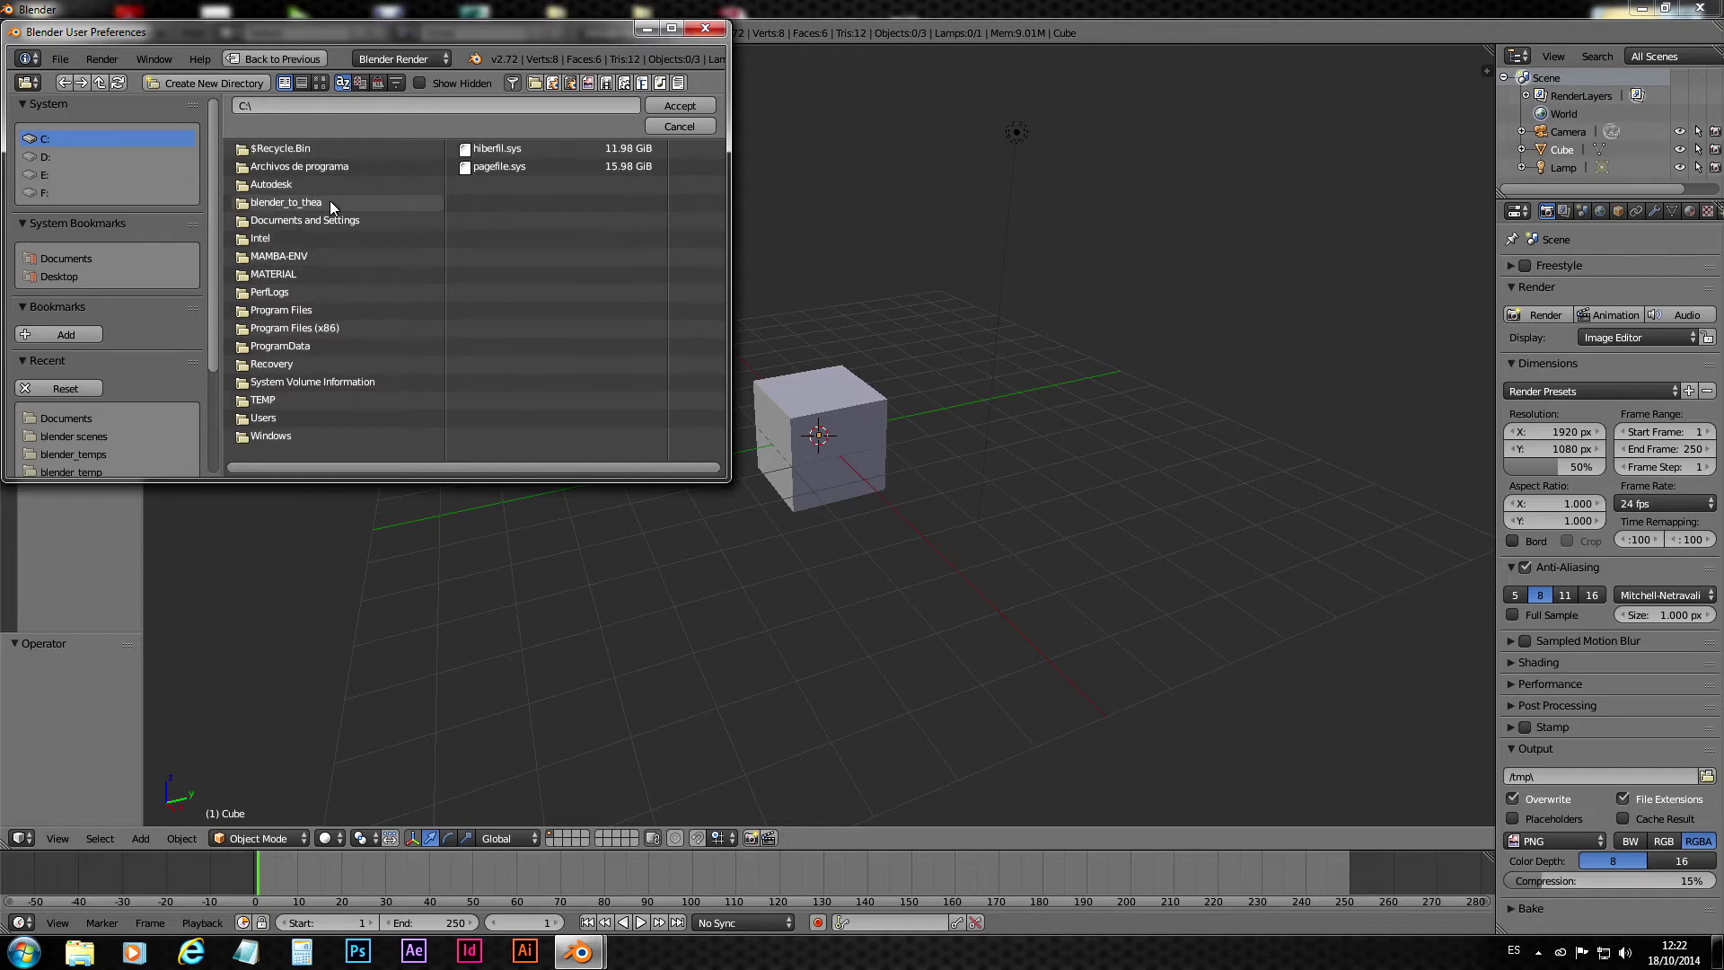
# - Set the default render output path to C:\blender_to_thea\ and save the user settings, closing the preferences
pyautogui.click(331, 203)
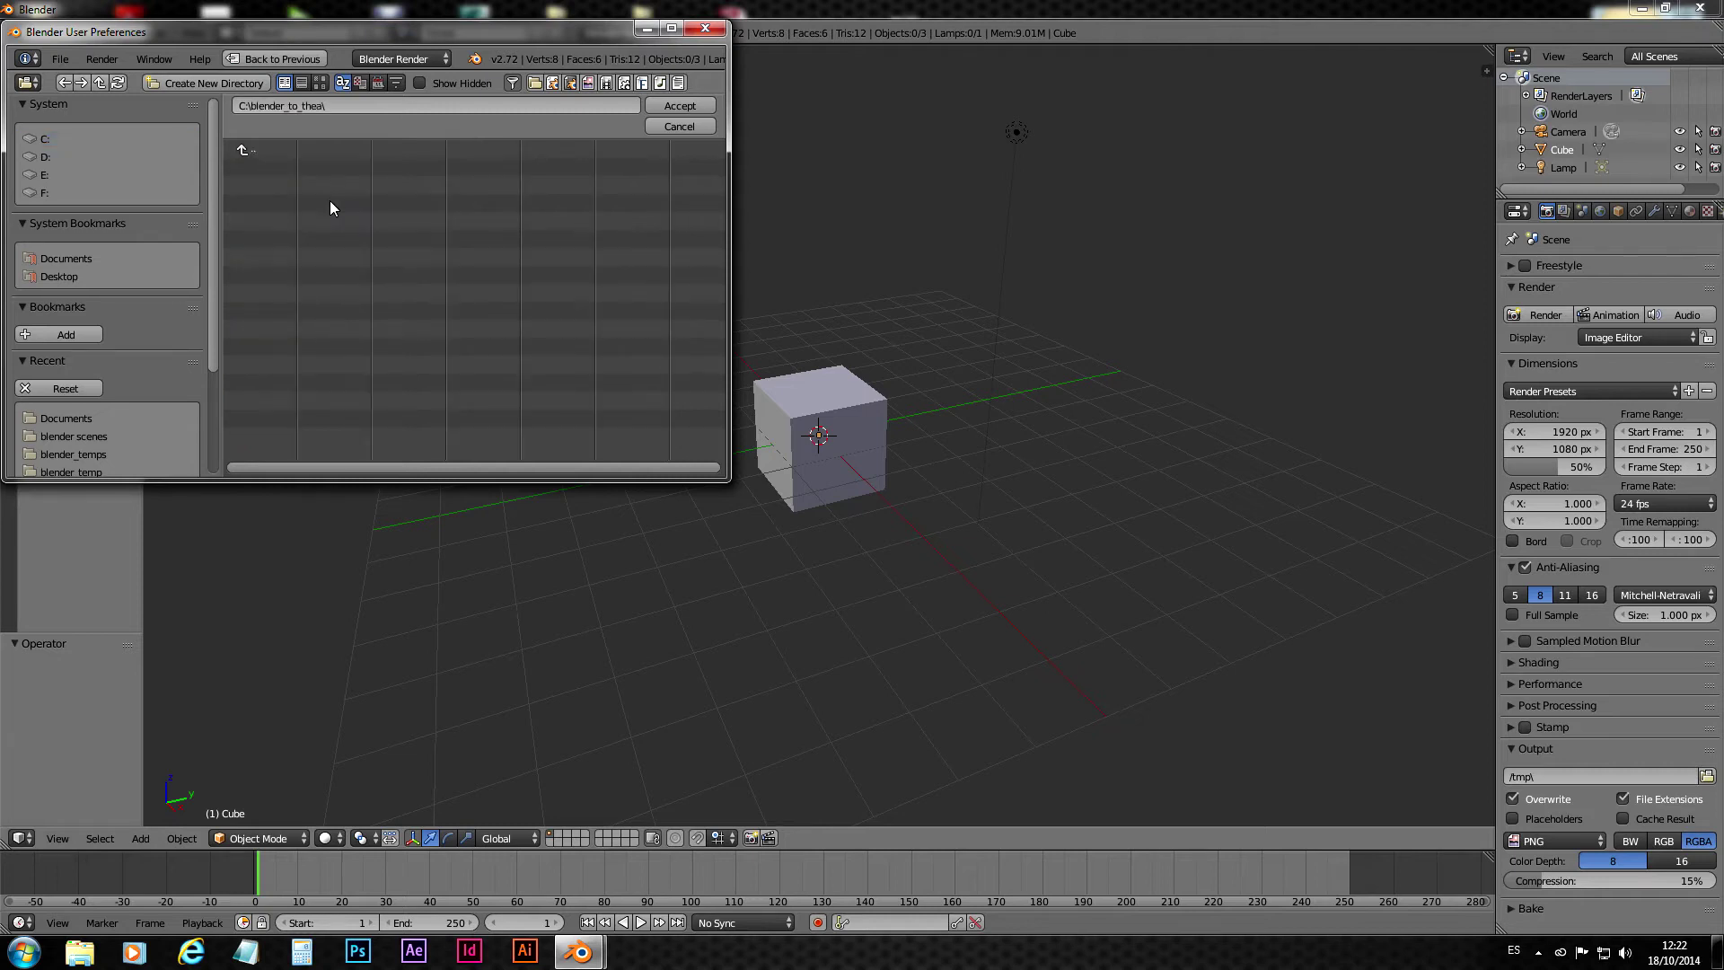
pyautogui.click(703, 105)
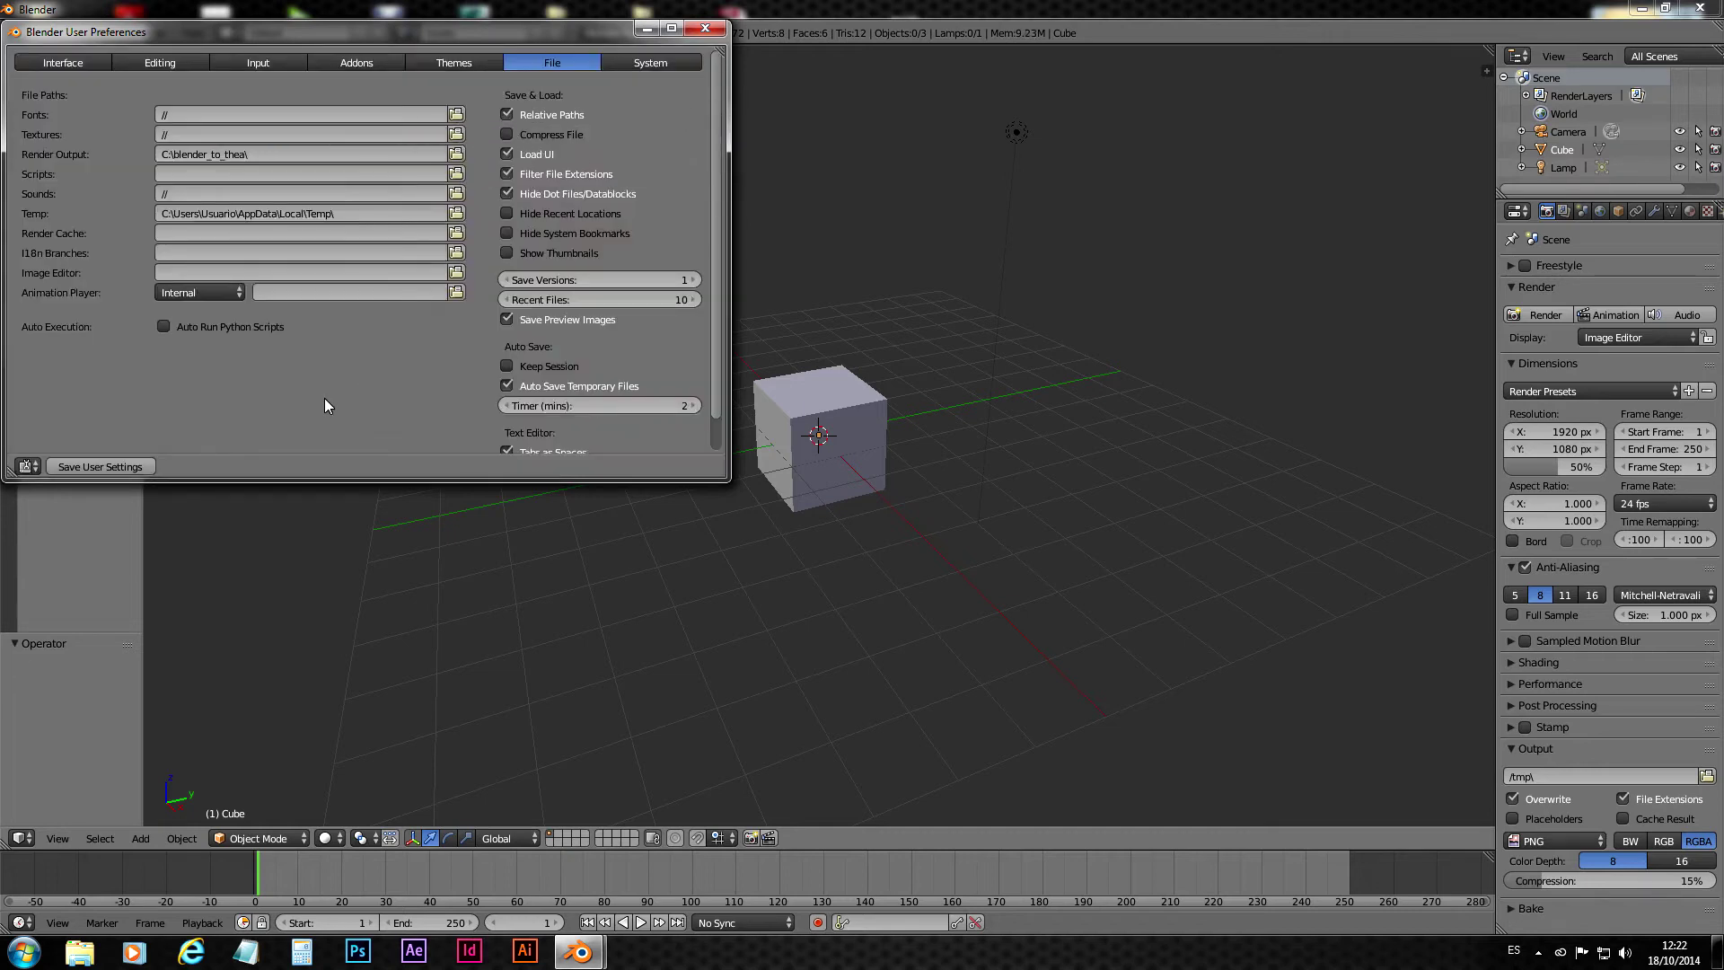
pyautogui.click(141, 467)
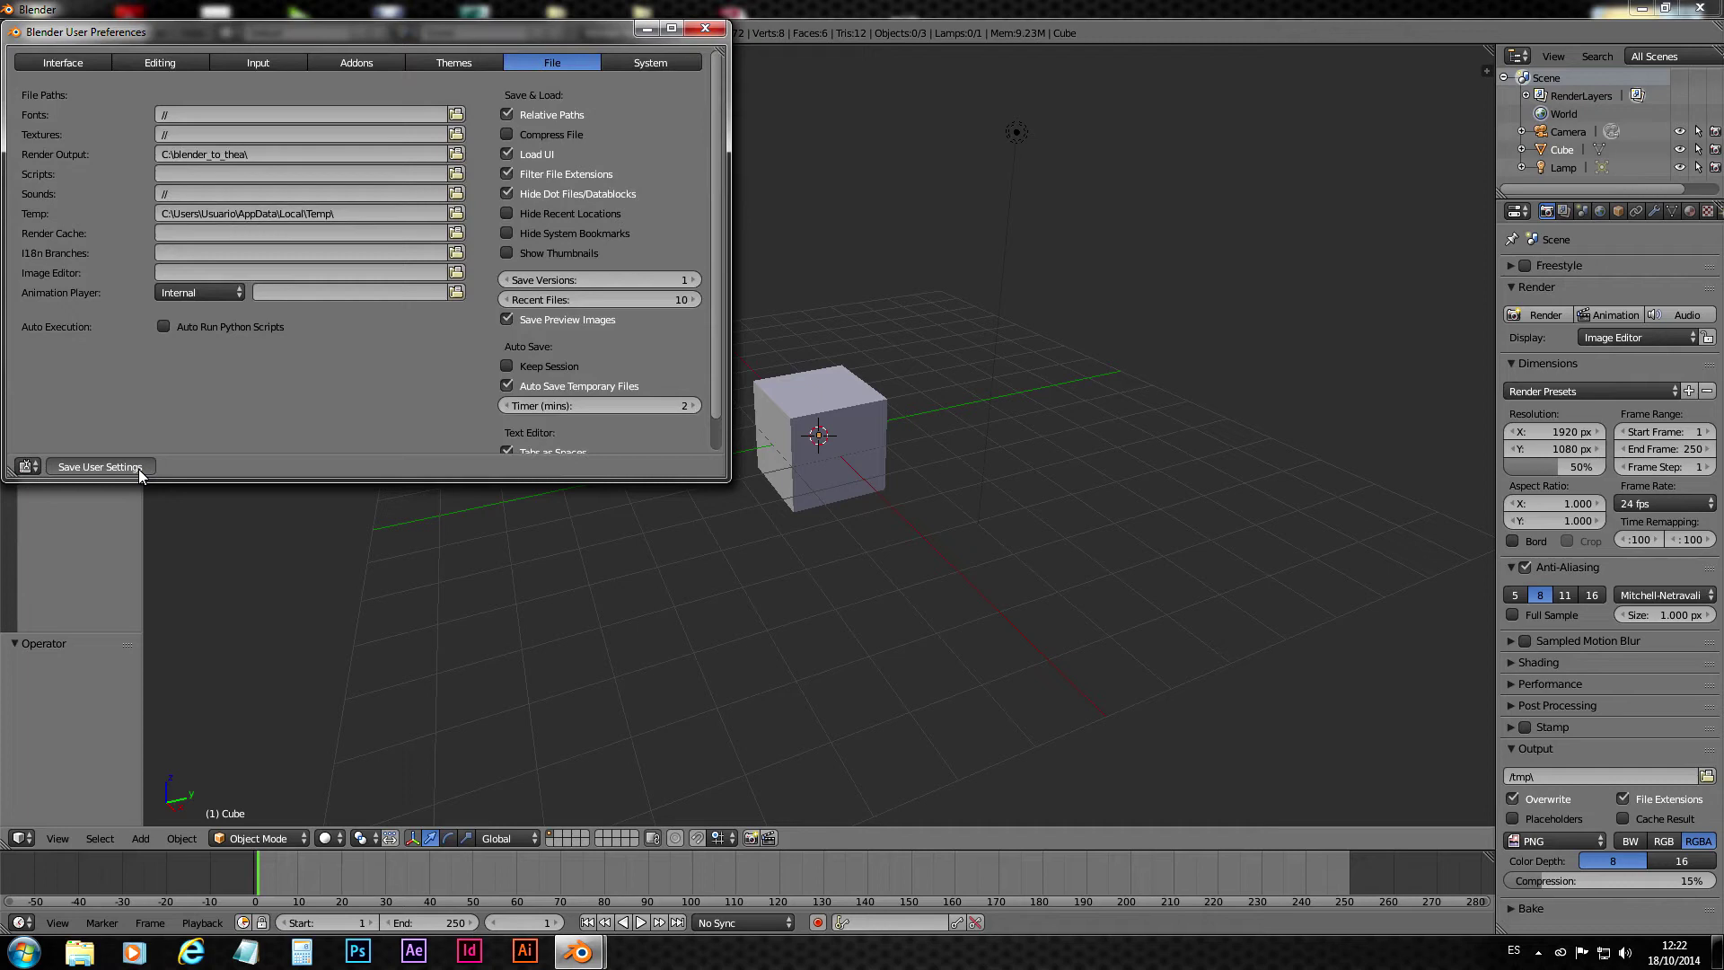
pyautogui.click(706, 29)
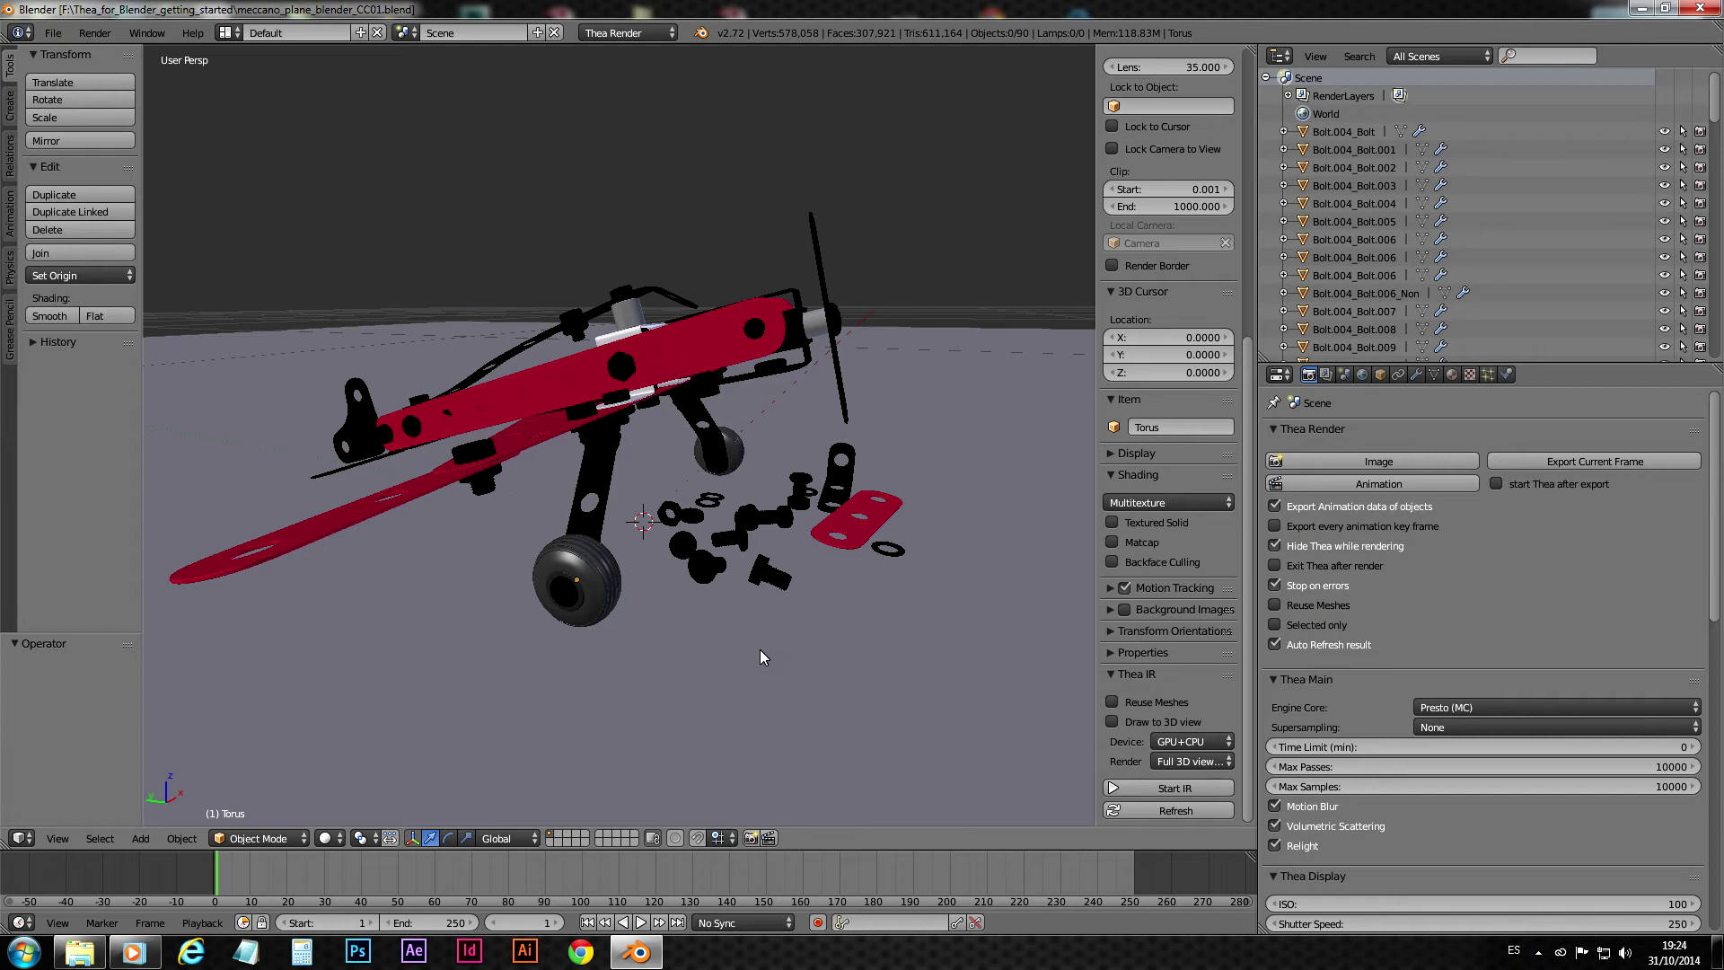
# - Convert the red fuselage strip's material from Blender to Thea, and transfer its Thea settings back to Blender
pyautogui.rightClick(701, 356)
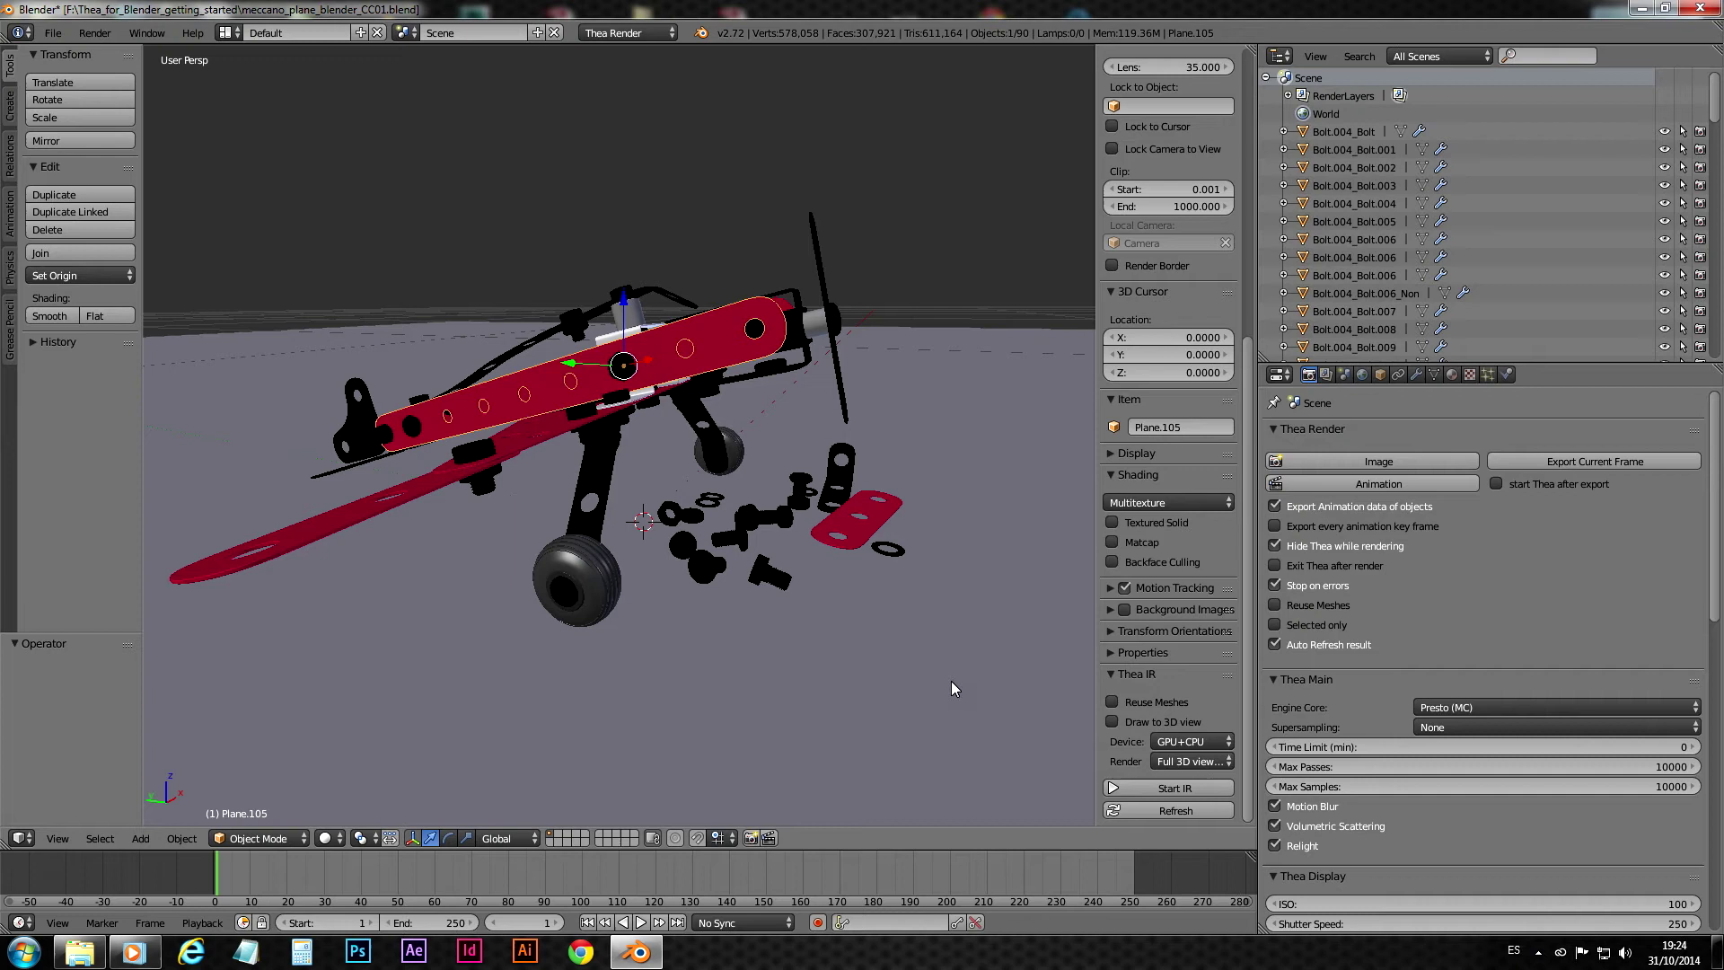
pyautogui.click(1452, 375)
pyautogui.scroll(-2, 1347, 682)
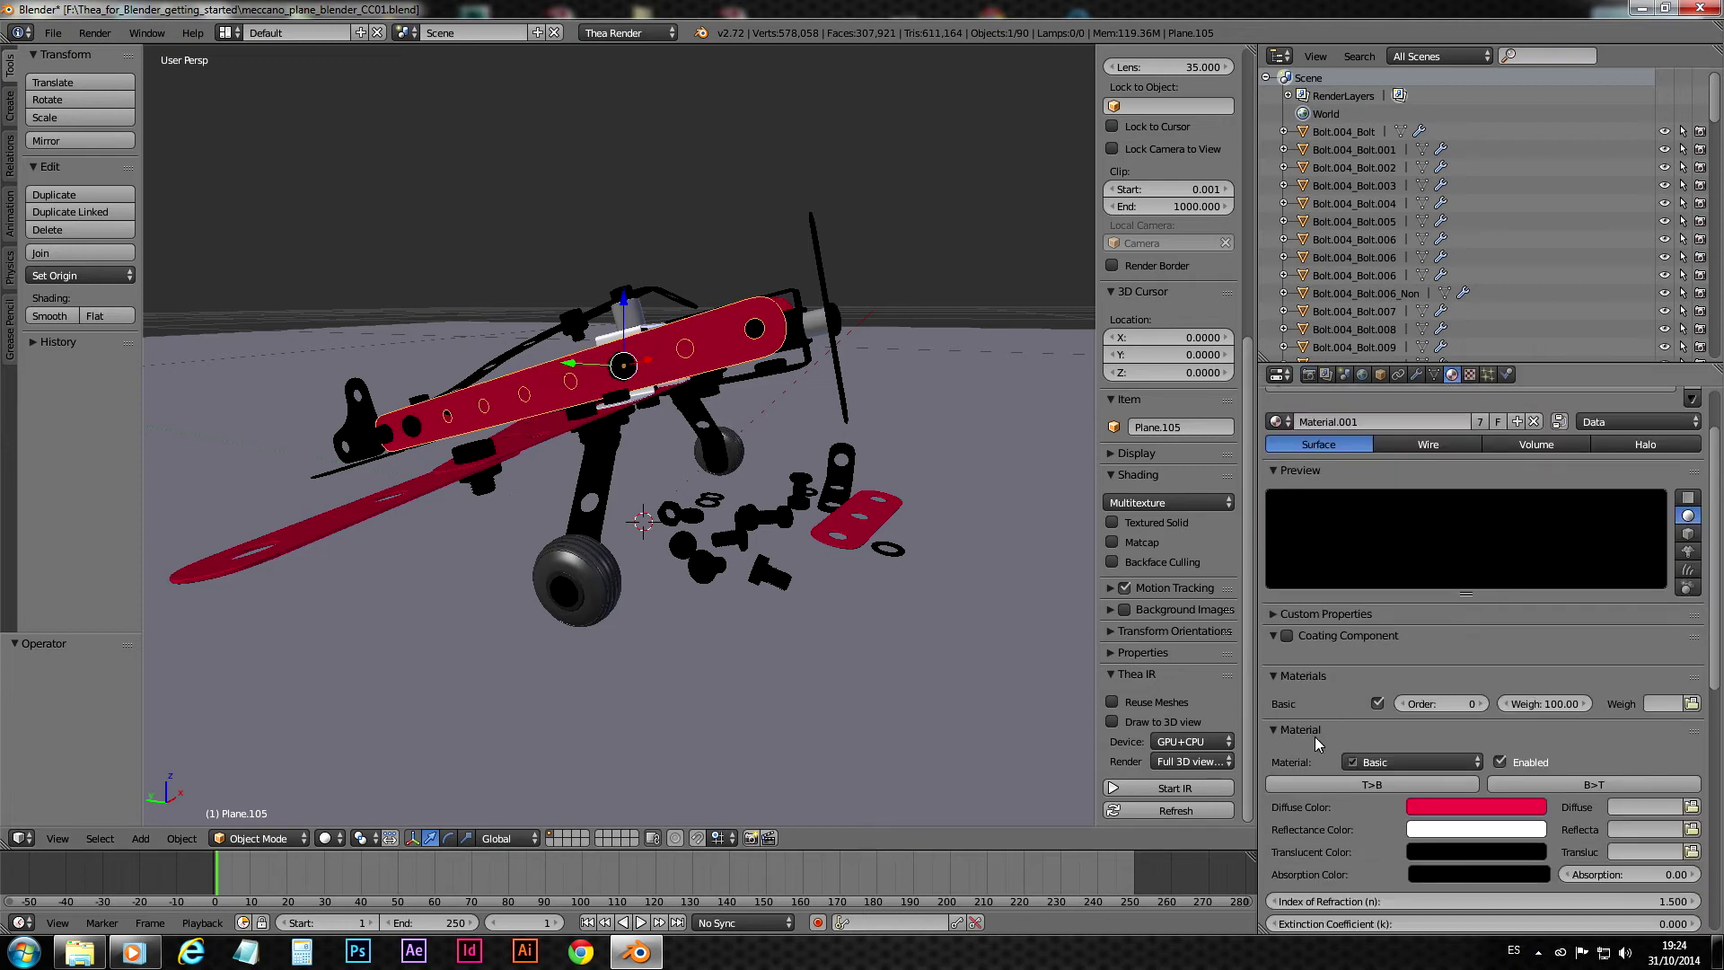
pyautogui.click(1575, 778)
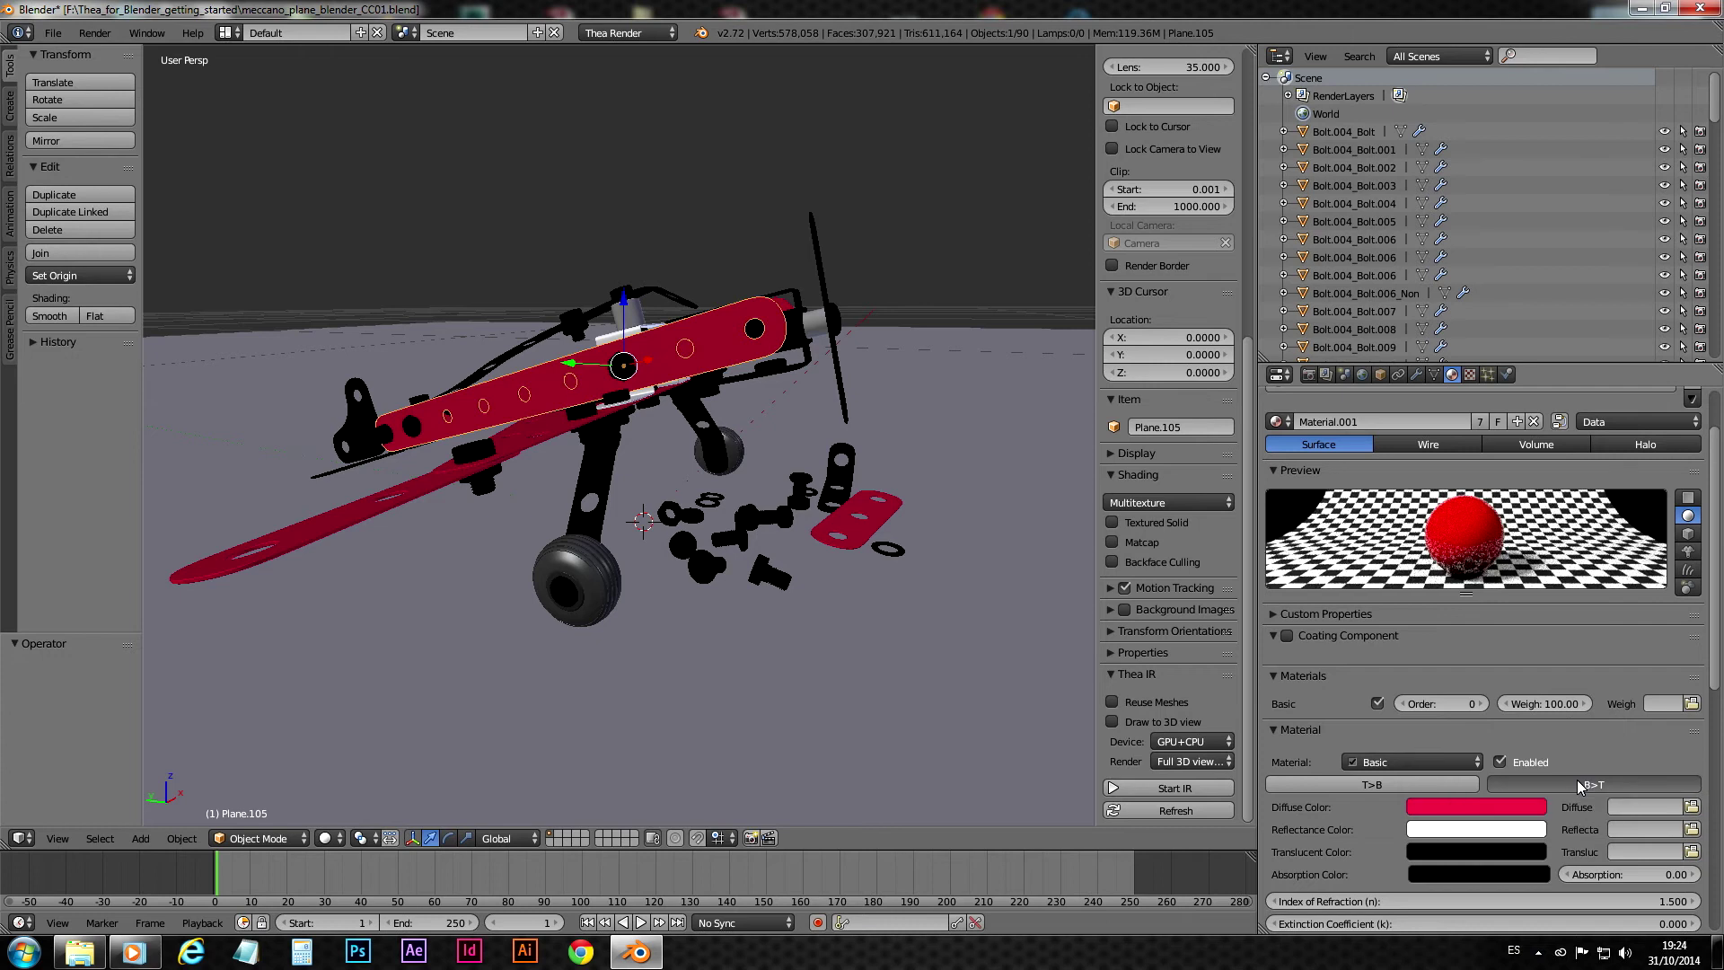
pyautogui.click(1415, 784)
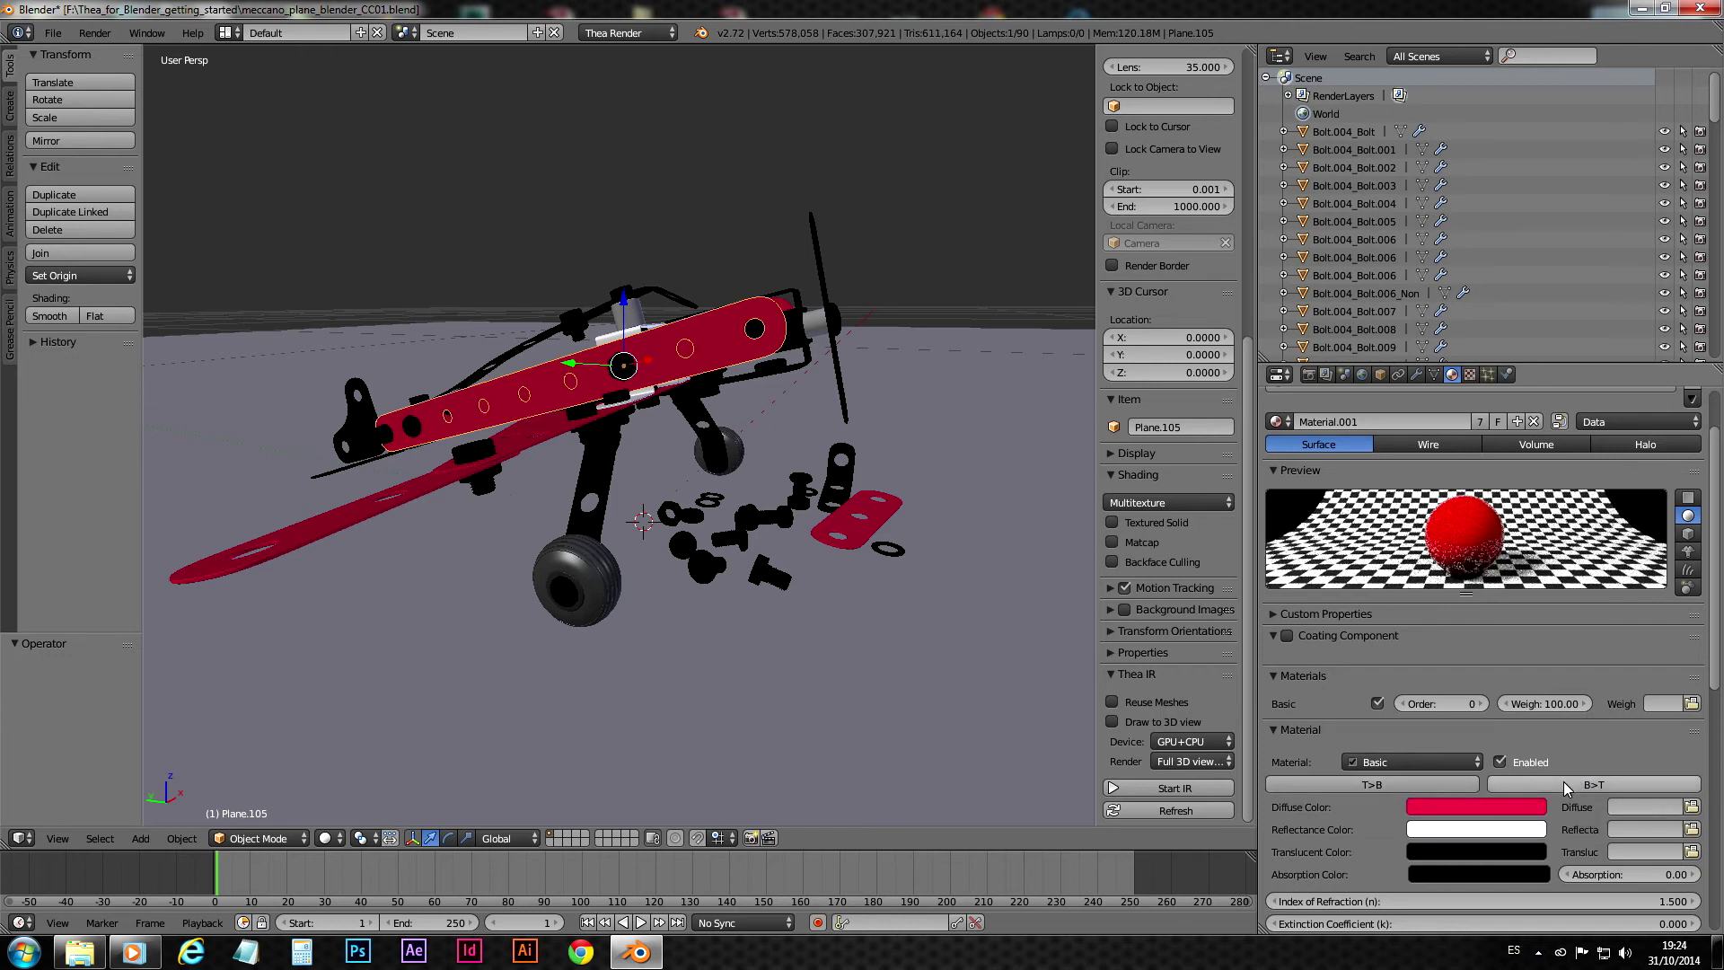
# - Enable basic Thea components for all objects in the scene with Thea Tools, and clear the selection
pyautogui.click(1309, 376)
pyautogui.scroll(-15, 1516, 607)
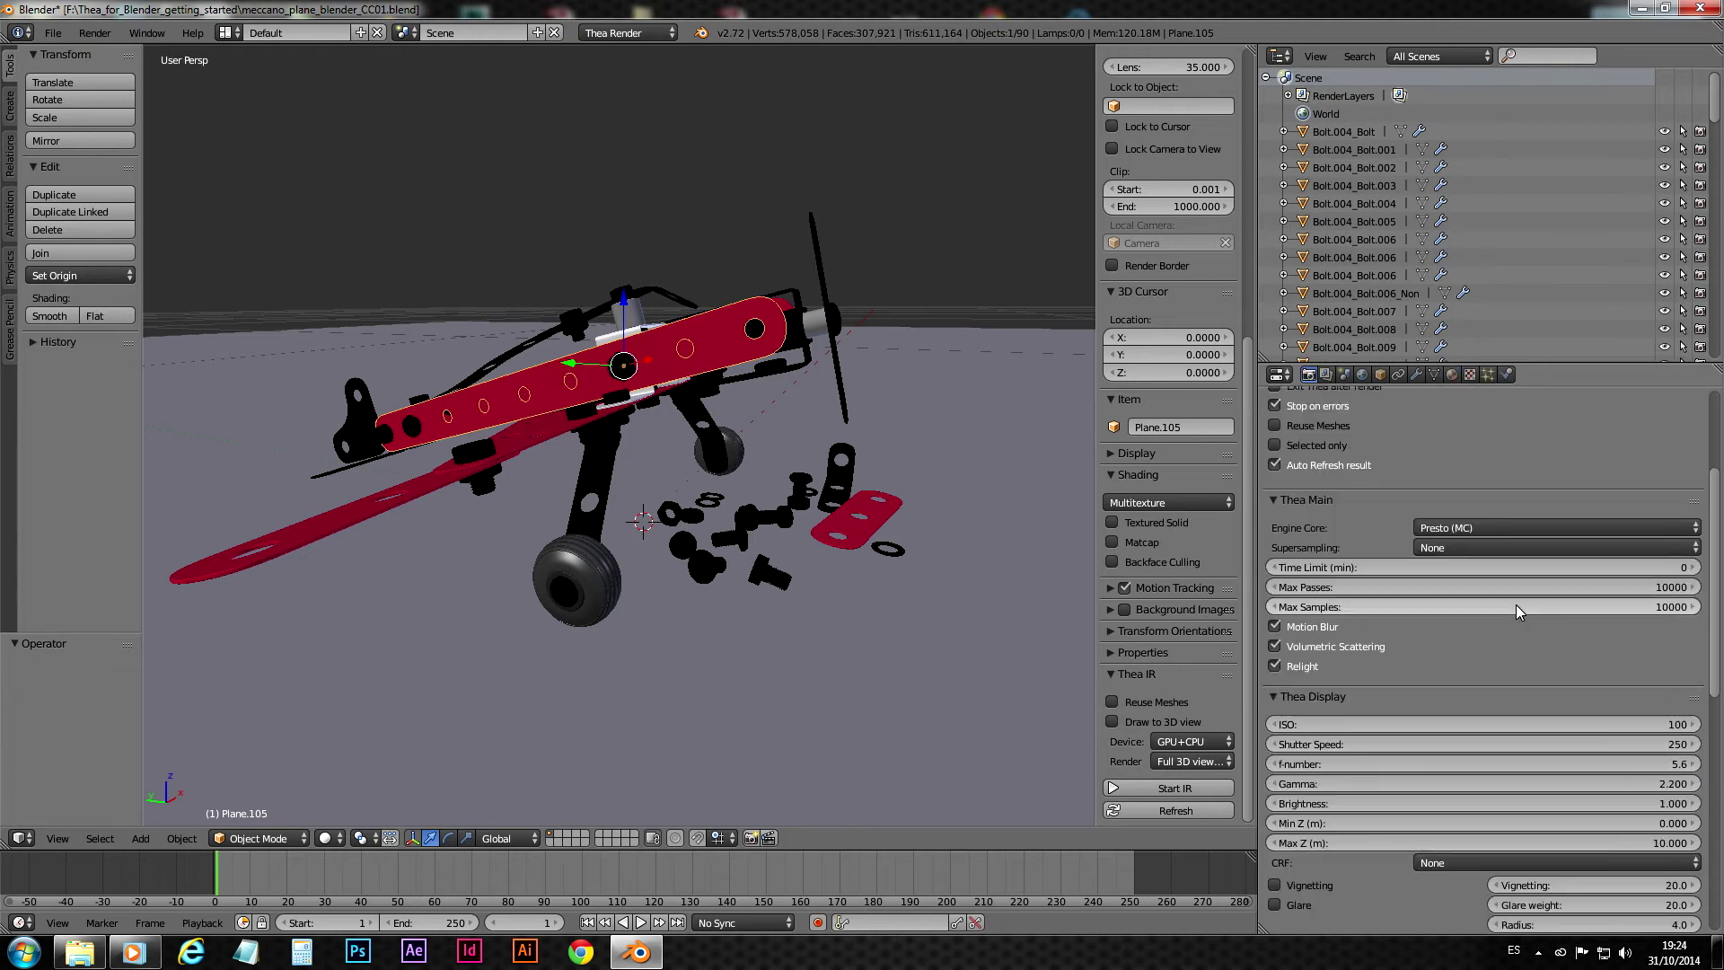
pyautogui.scroll(-5, 1515, 606)
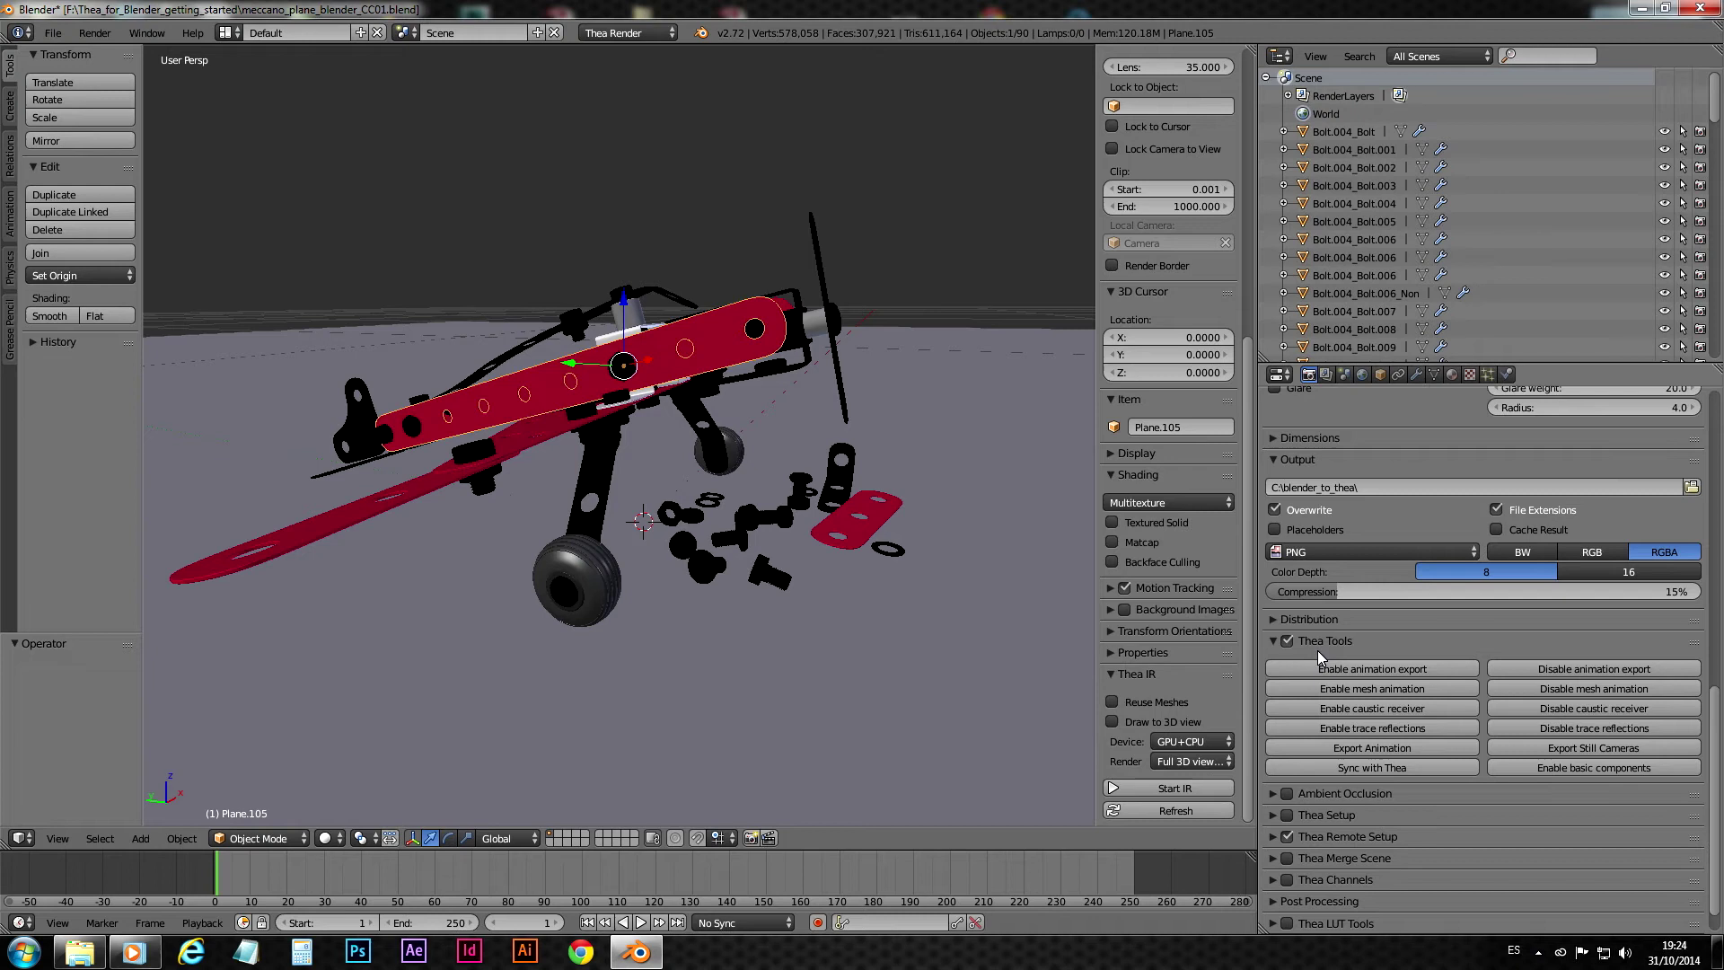
pyautogui.press('a')
pyautogui.press('a')
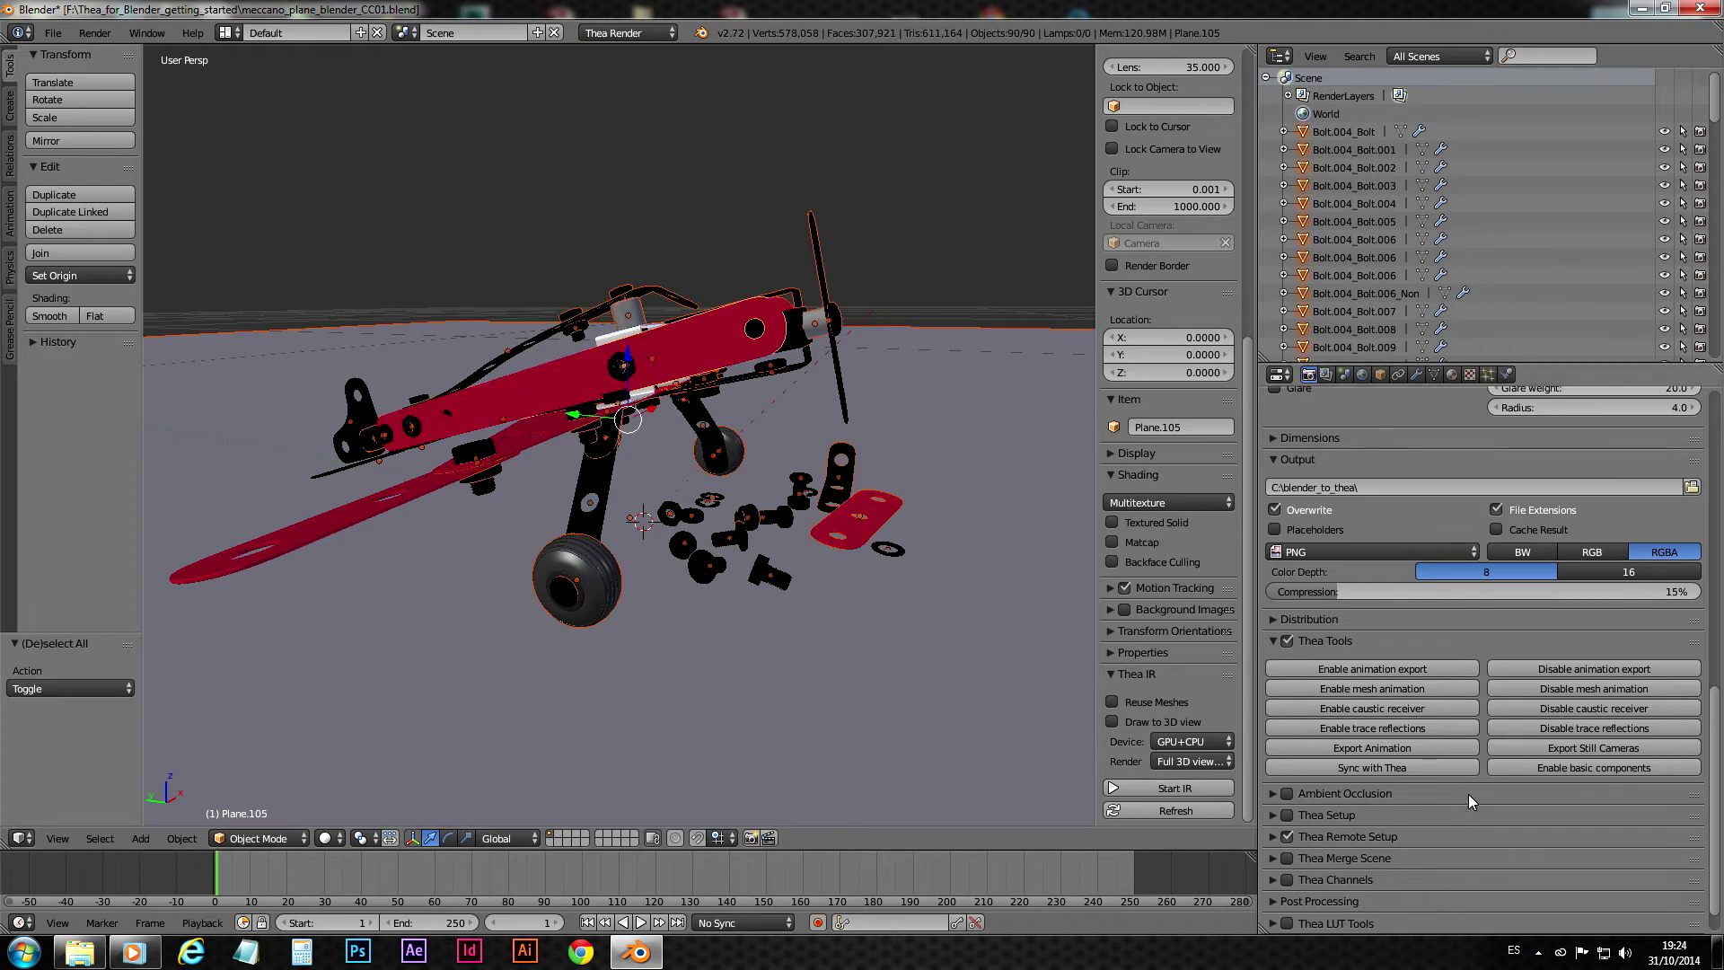
pyautogui.click(1557, 768)
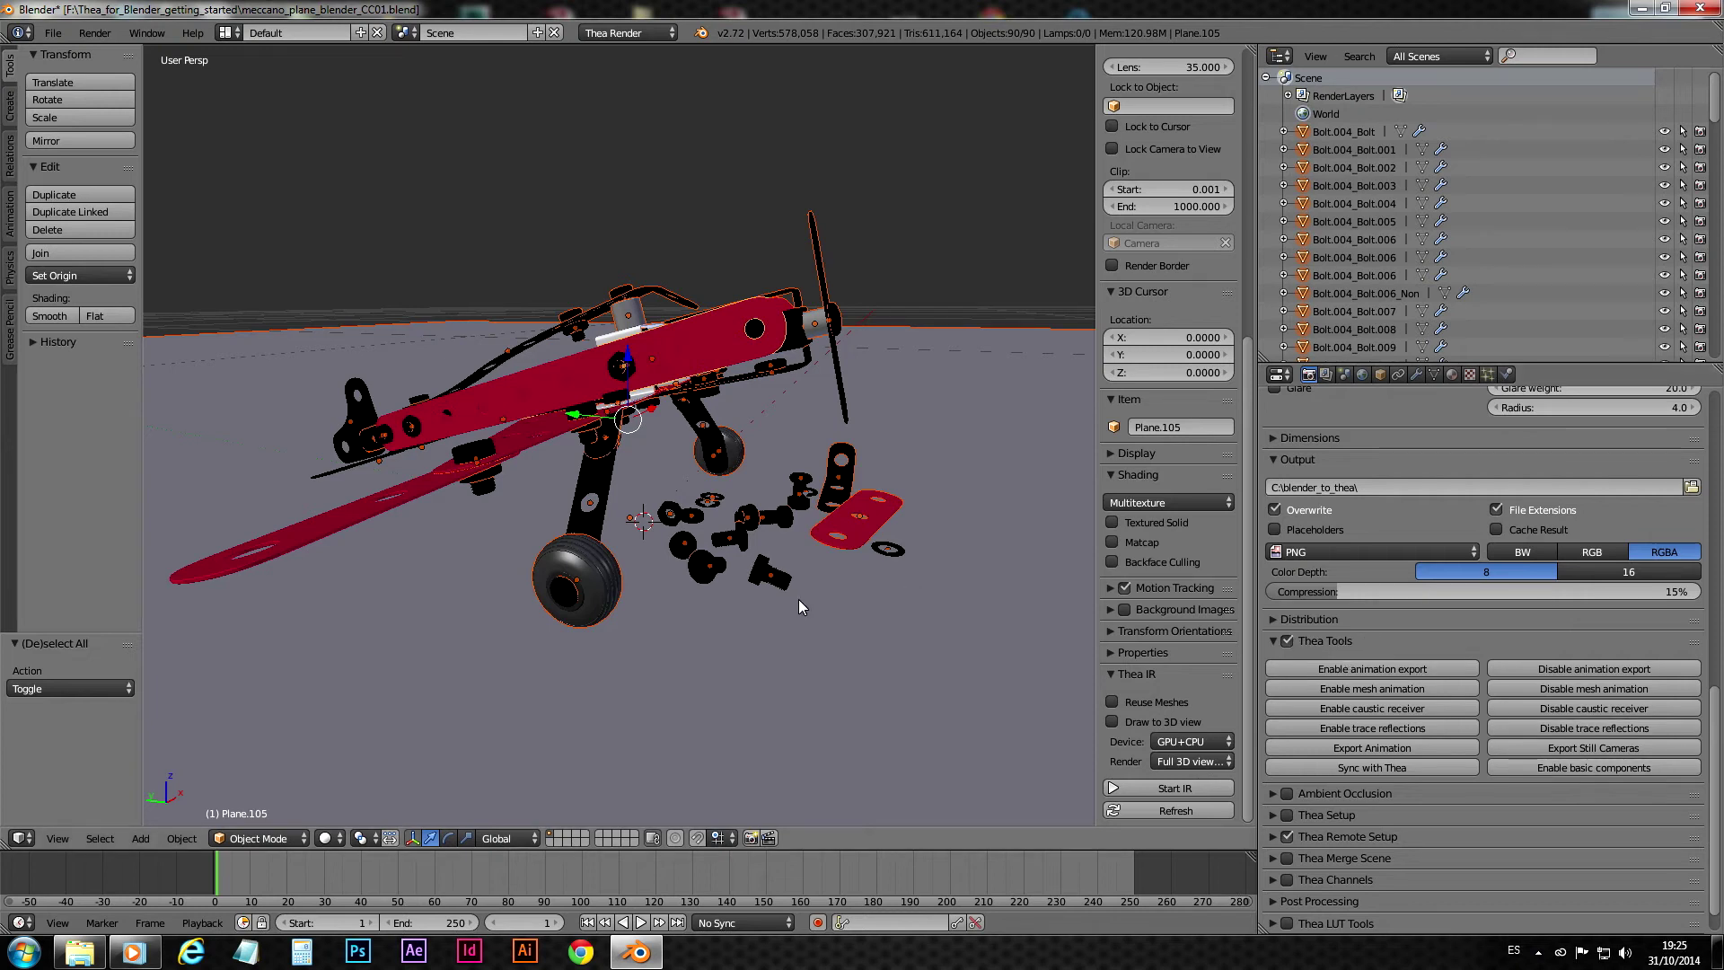
pyautogui.press('a')
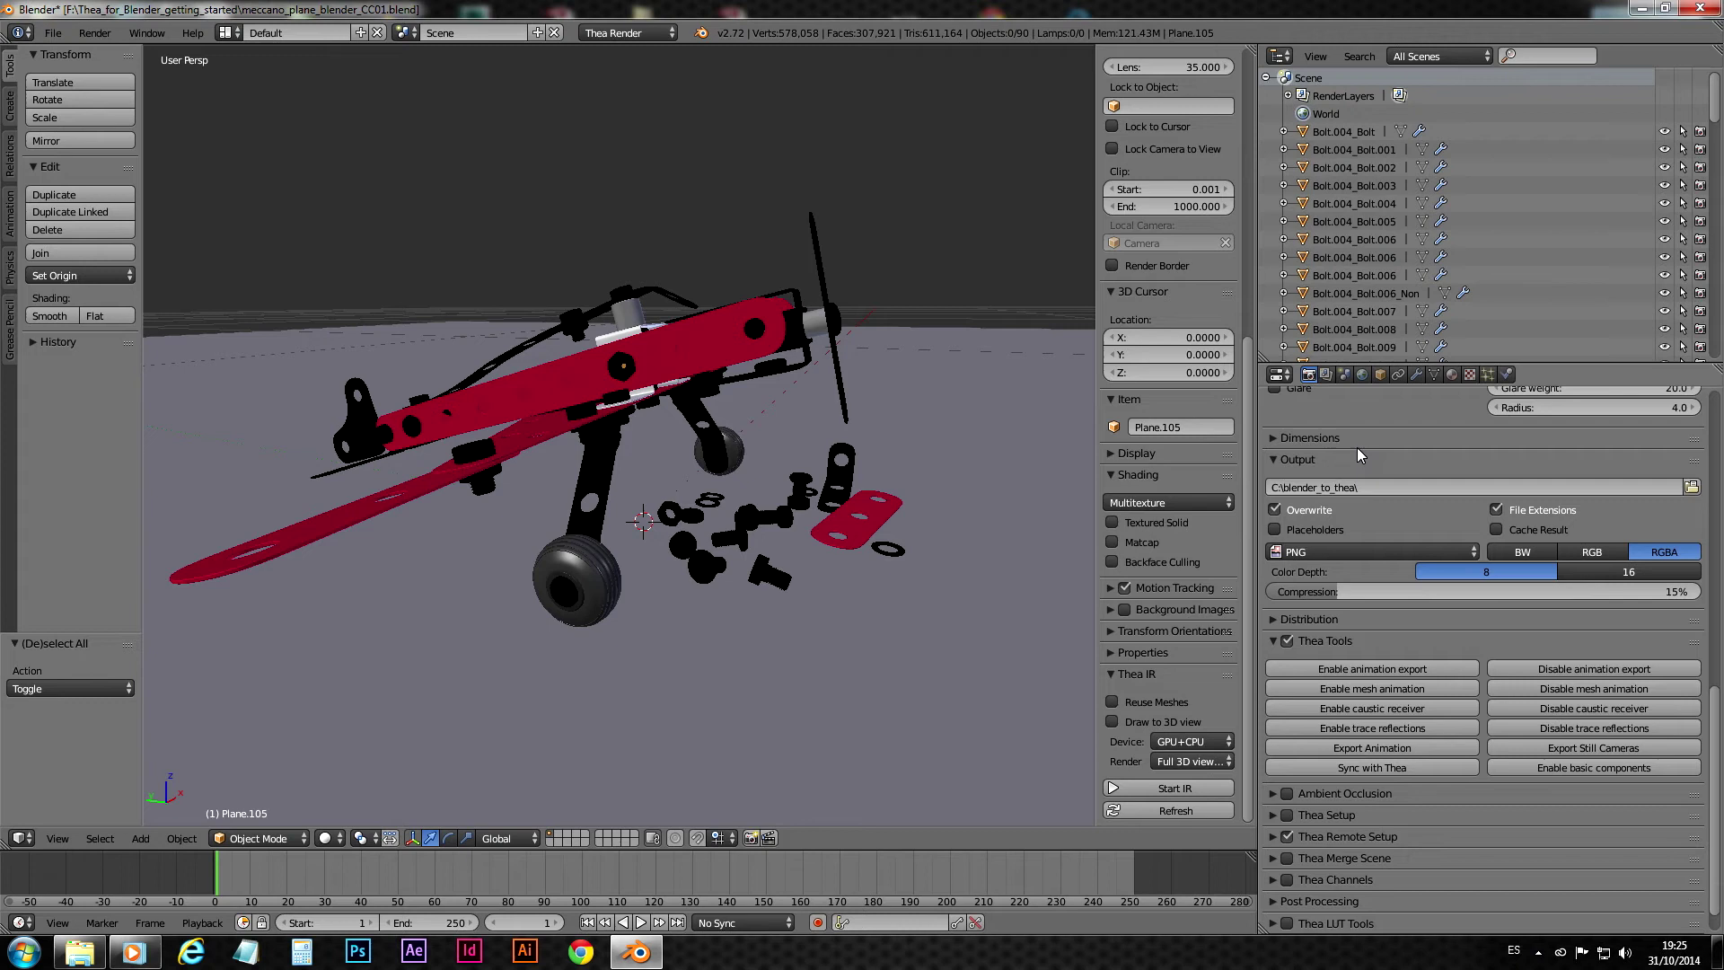
# - Enable Thea Physical Sky in the world settings and set its location to AUSTRIA
pyautogui.click(1363, 375)
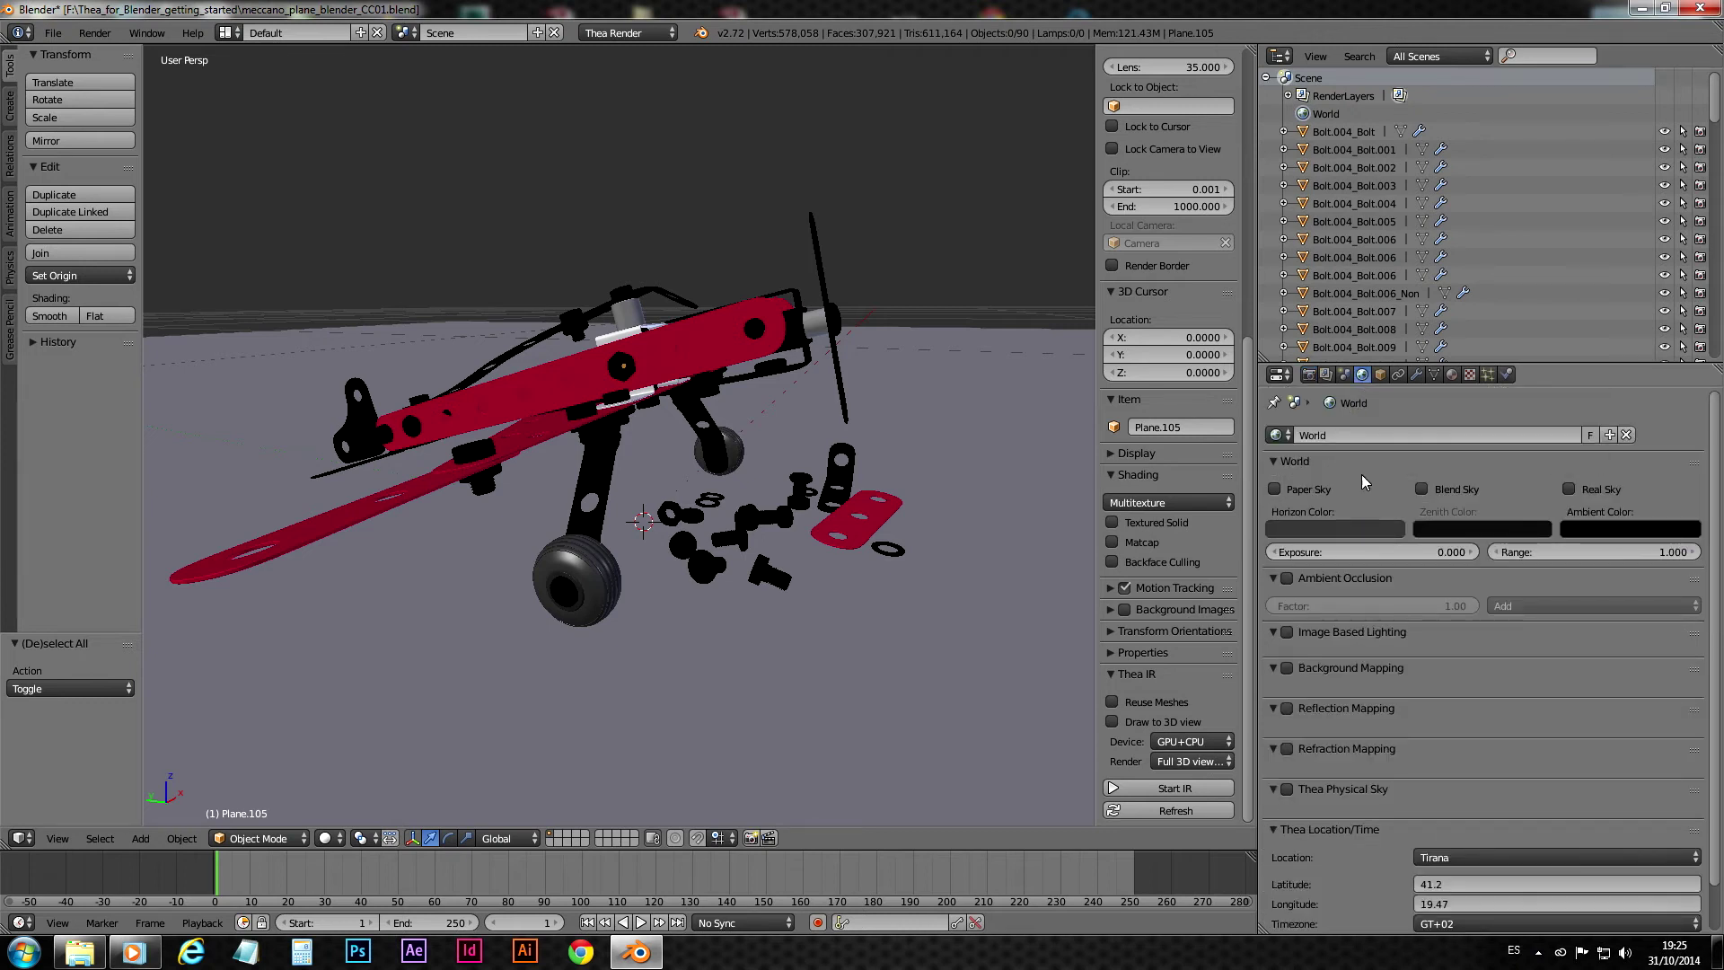
pyautogui.scroll(-2, 1478, 474)
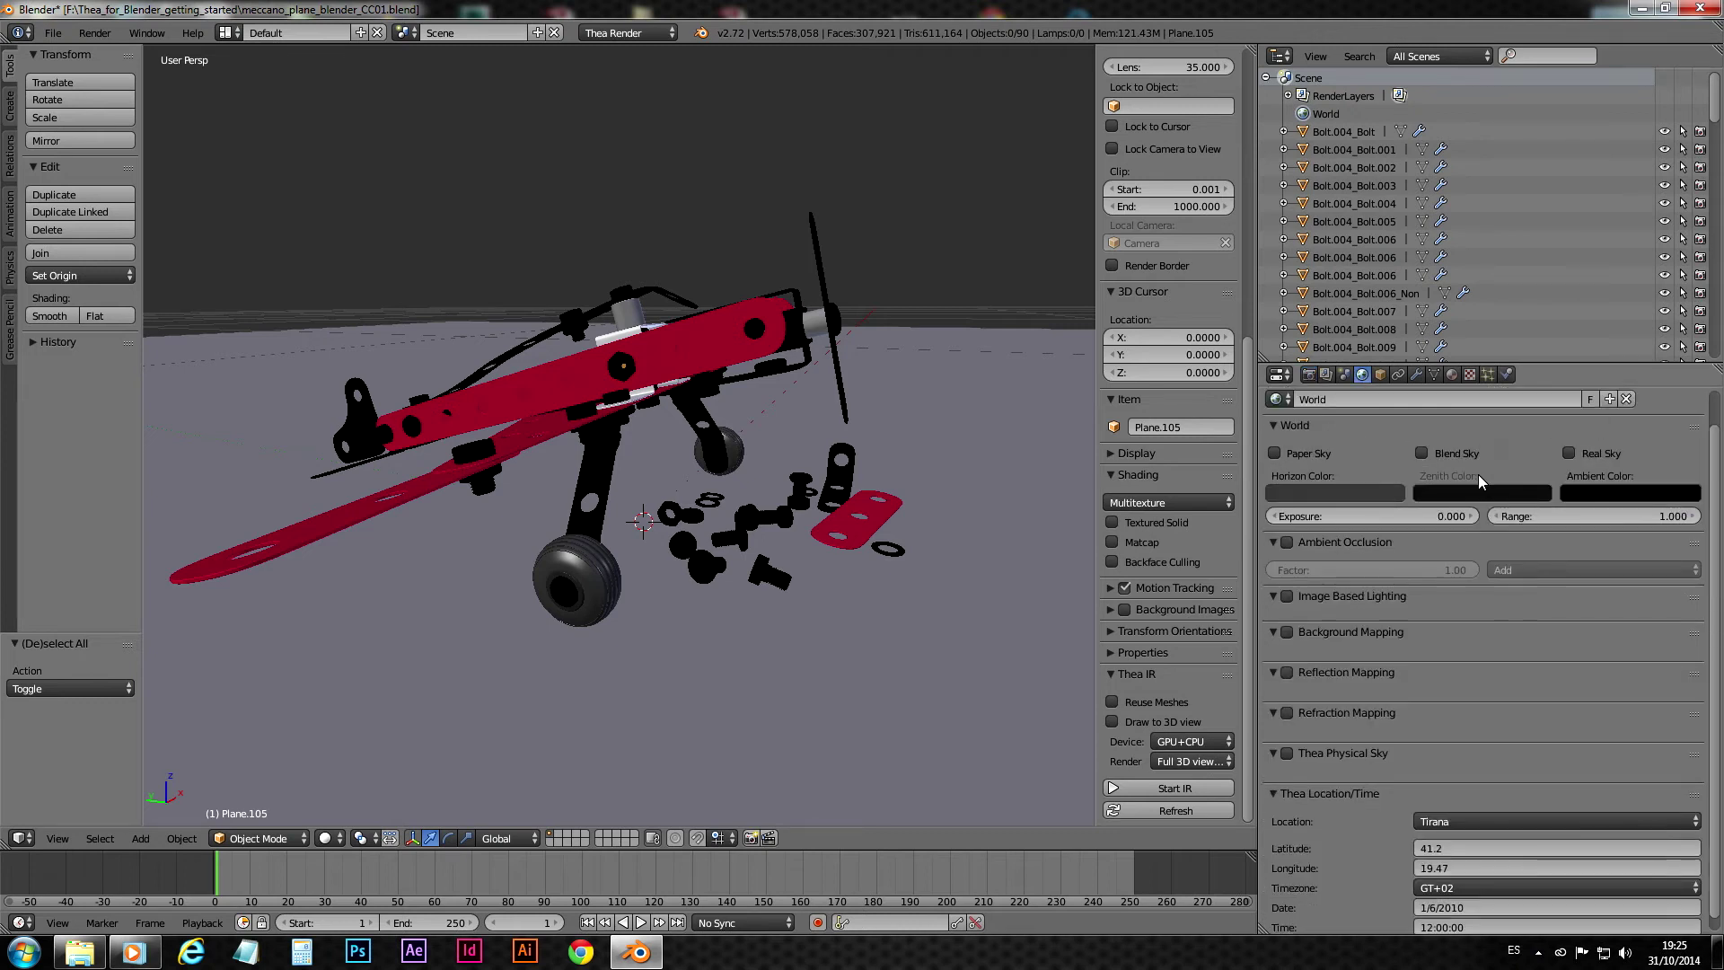
pyautogui.click(1287, 740)
pyautogui.scroll(-3, 1527, 729)
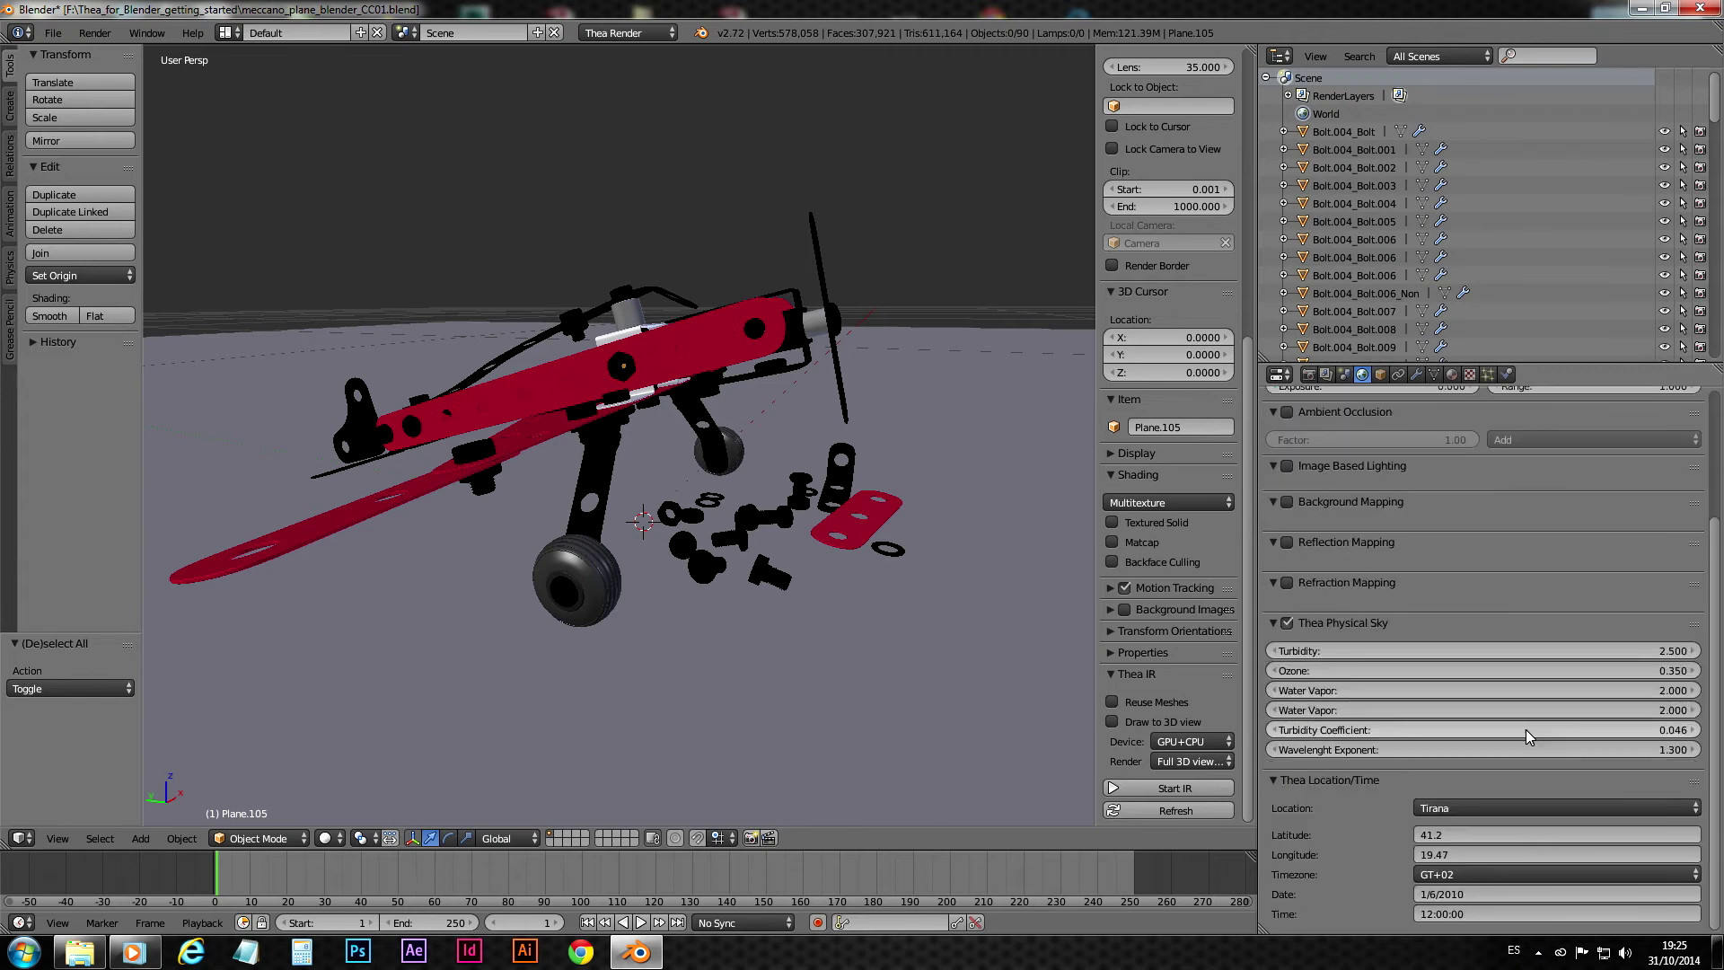
pyautogui.click(1672, 807)
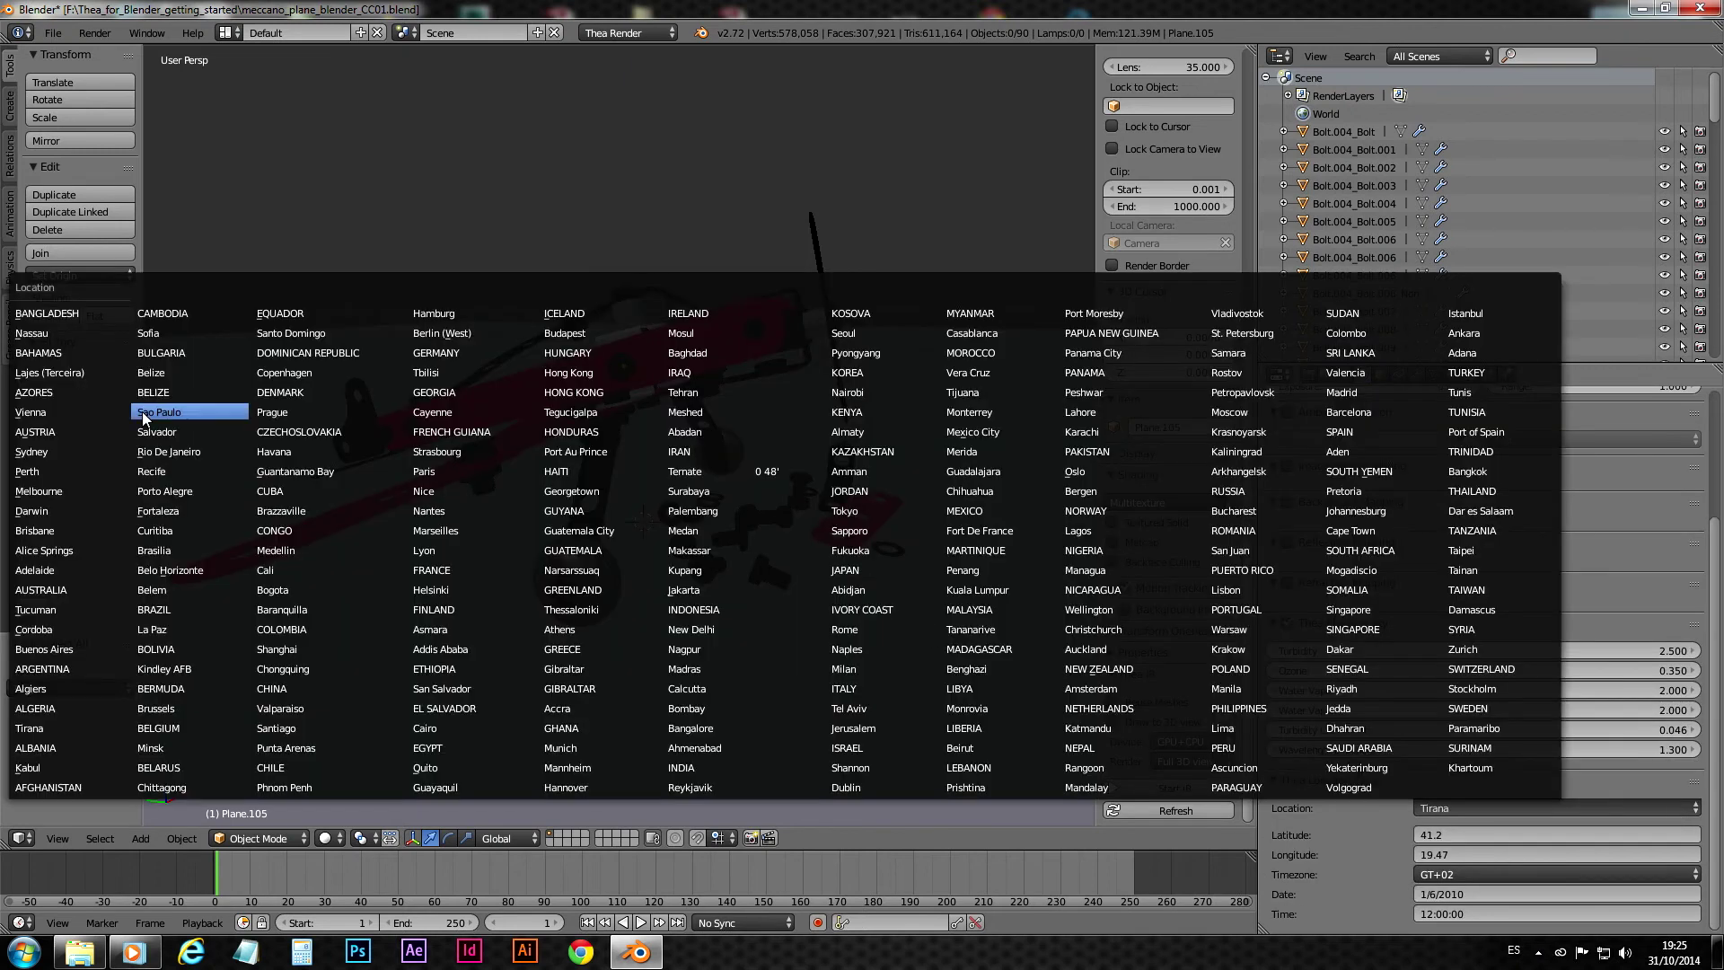
pyautogui.click(68, 433)
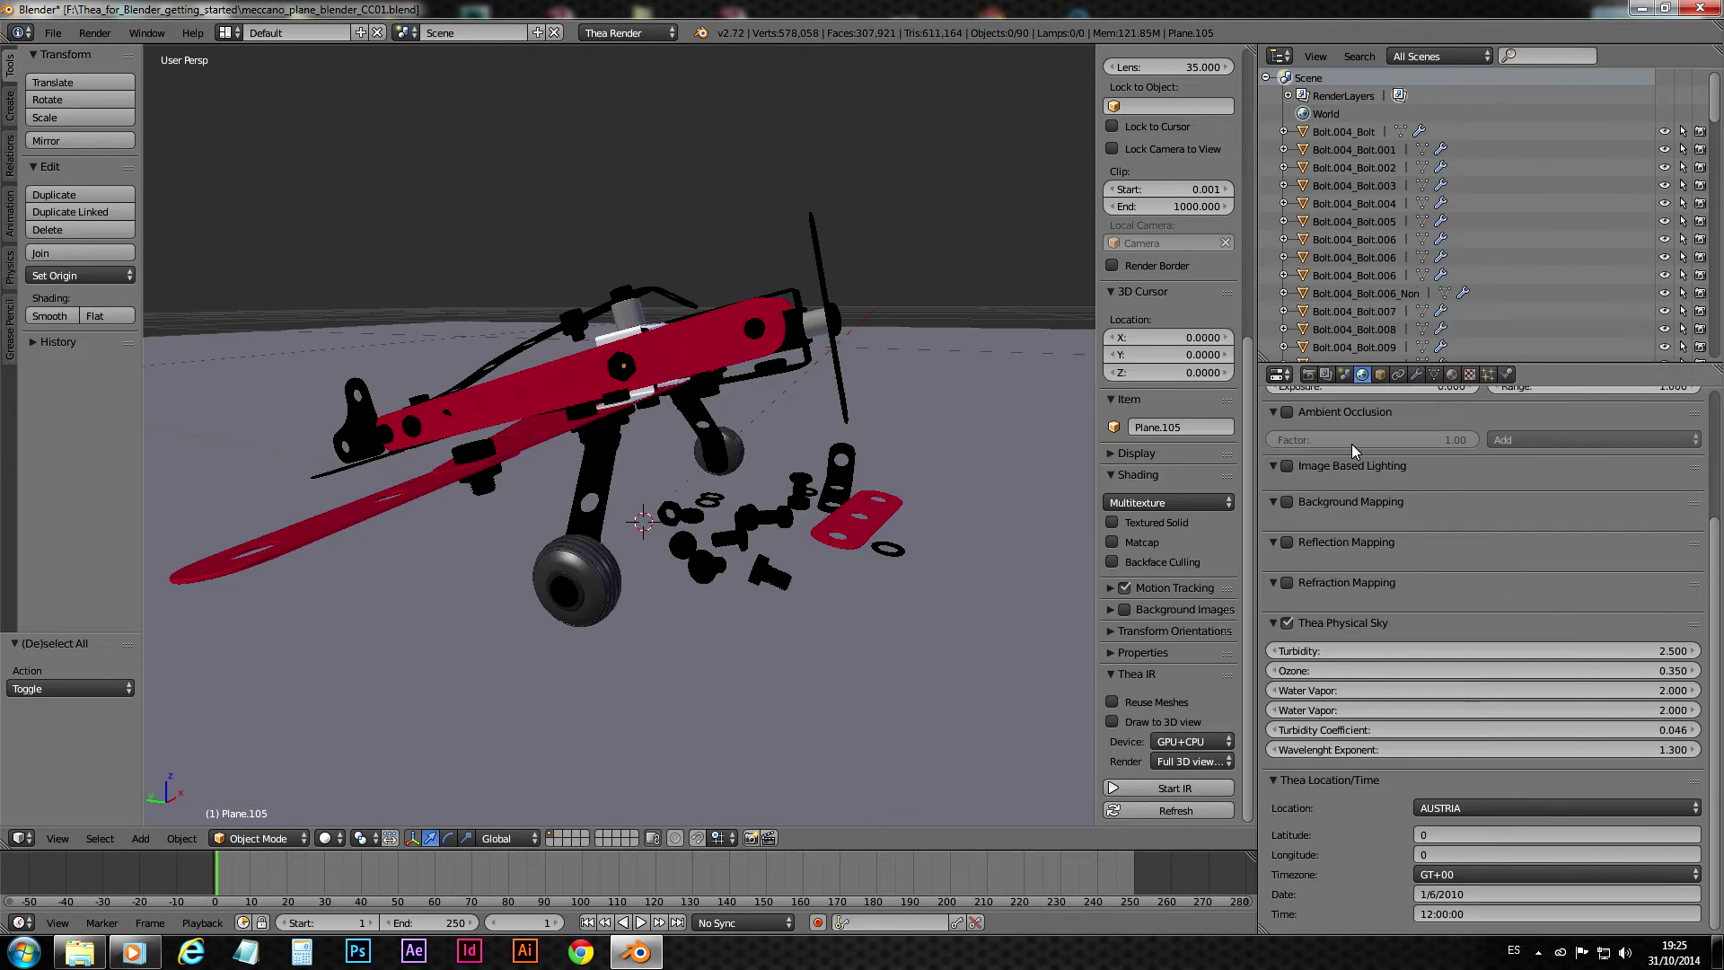
# - Review the scene's Thea render settings, including the tools, output, display and main engine options
pyautogui.click(1308, 374)
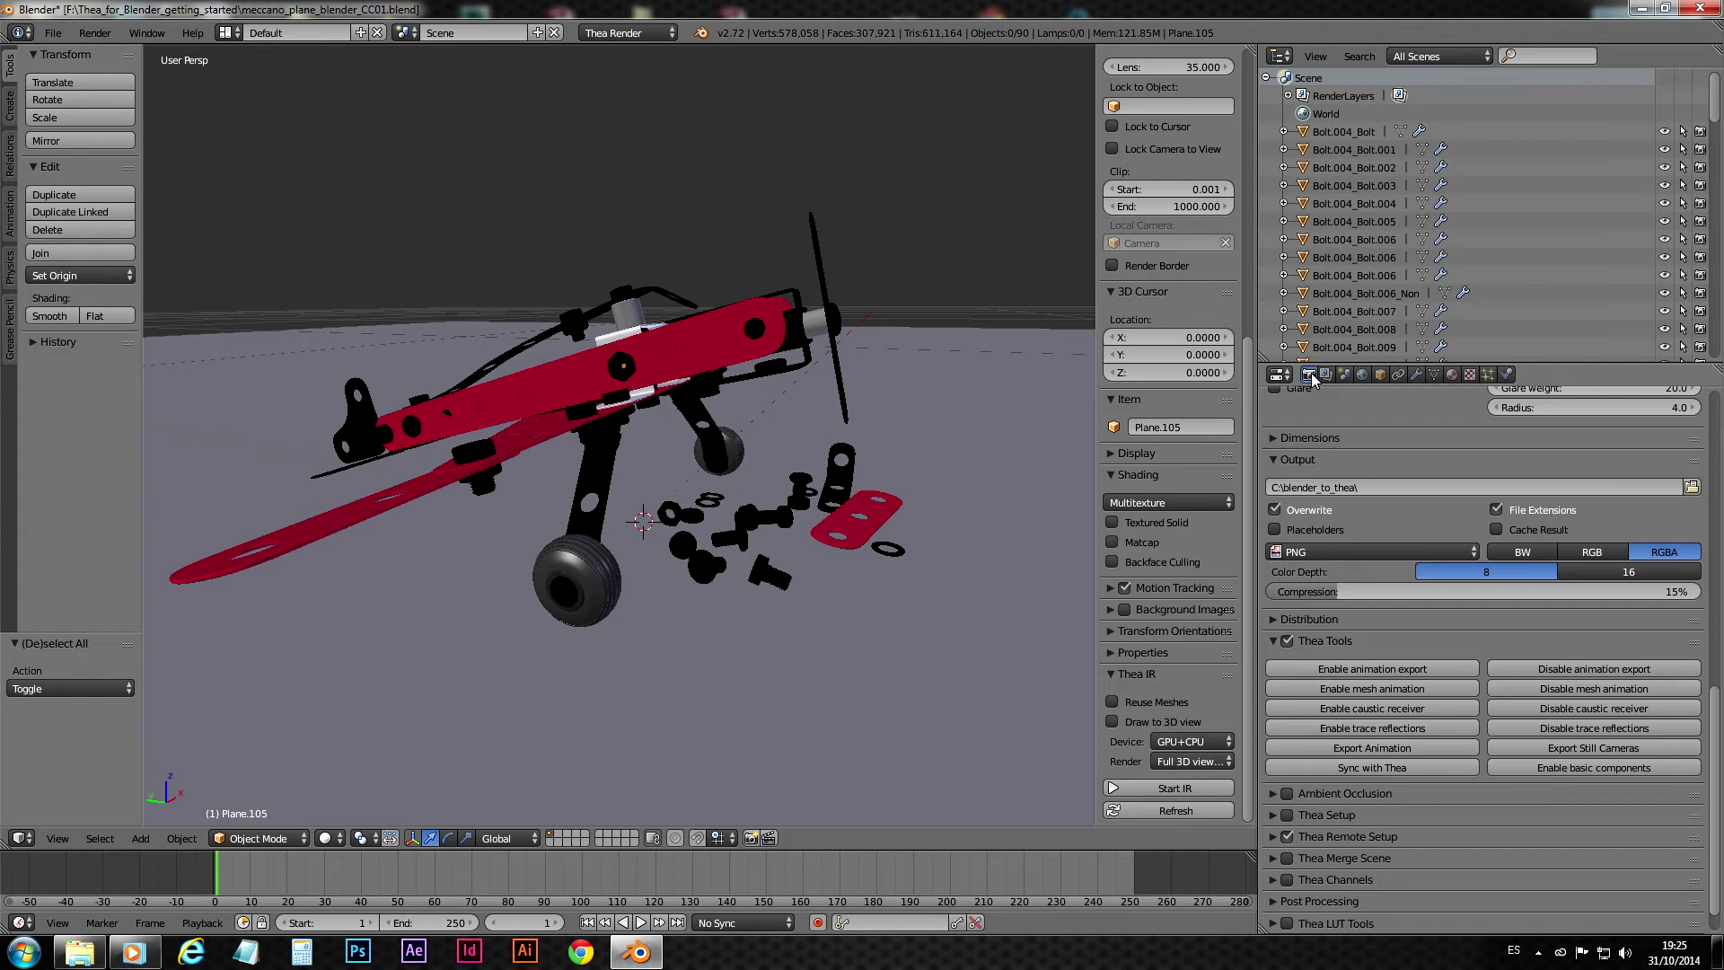
pyautogui.scroll(-1, 1407, 468)
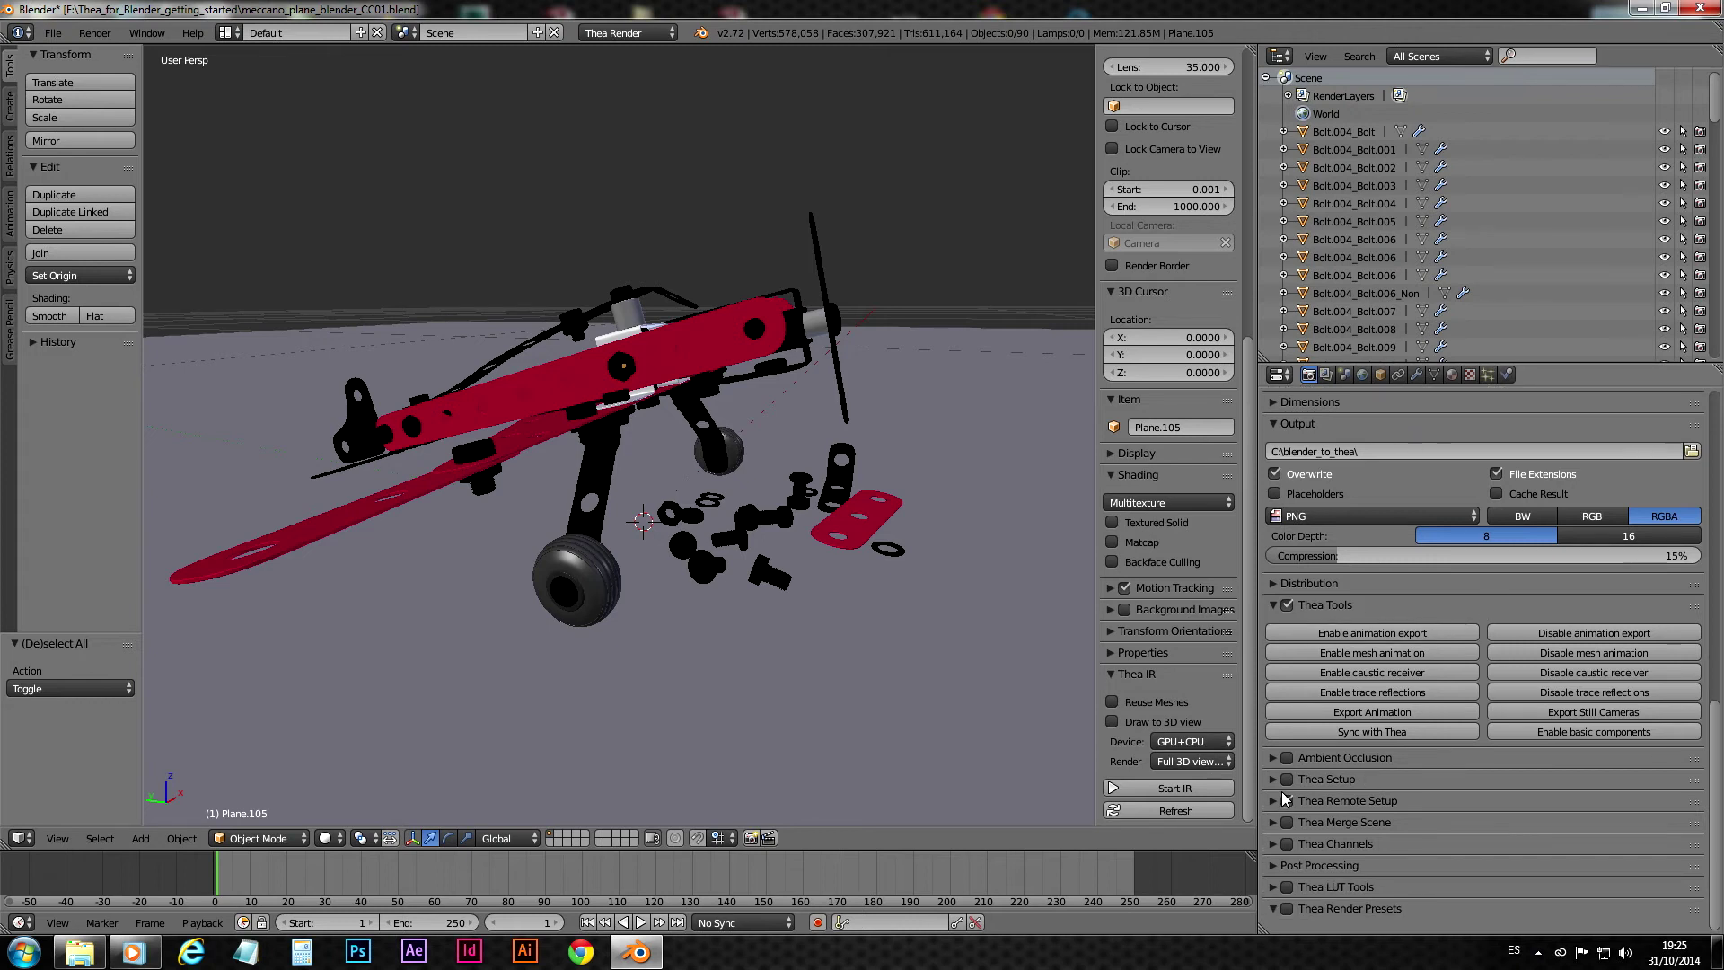
pyautogui.scroll(9, 1322, 774)
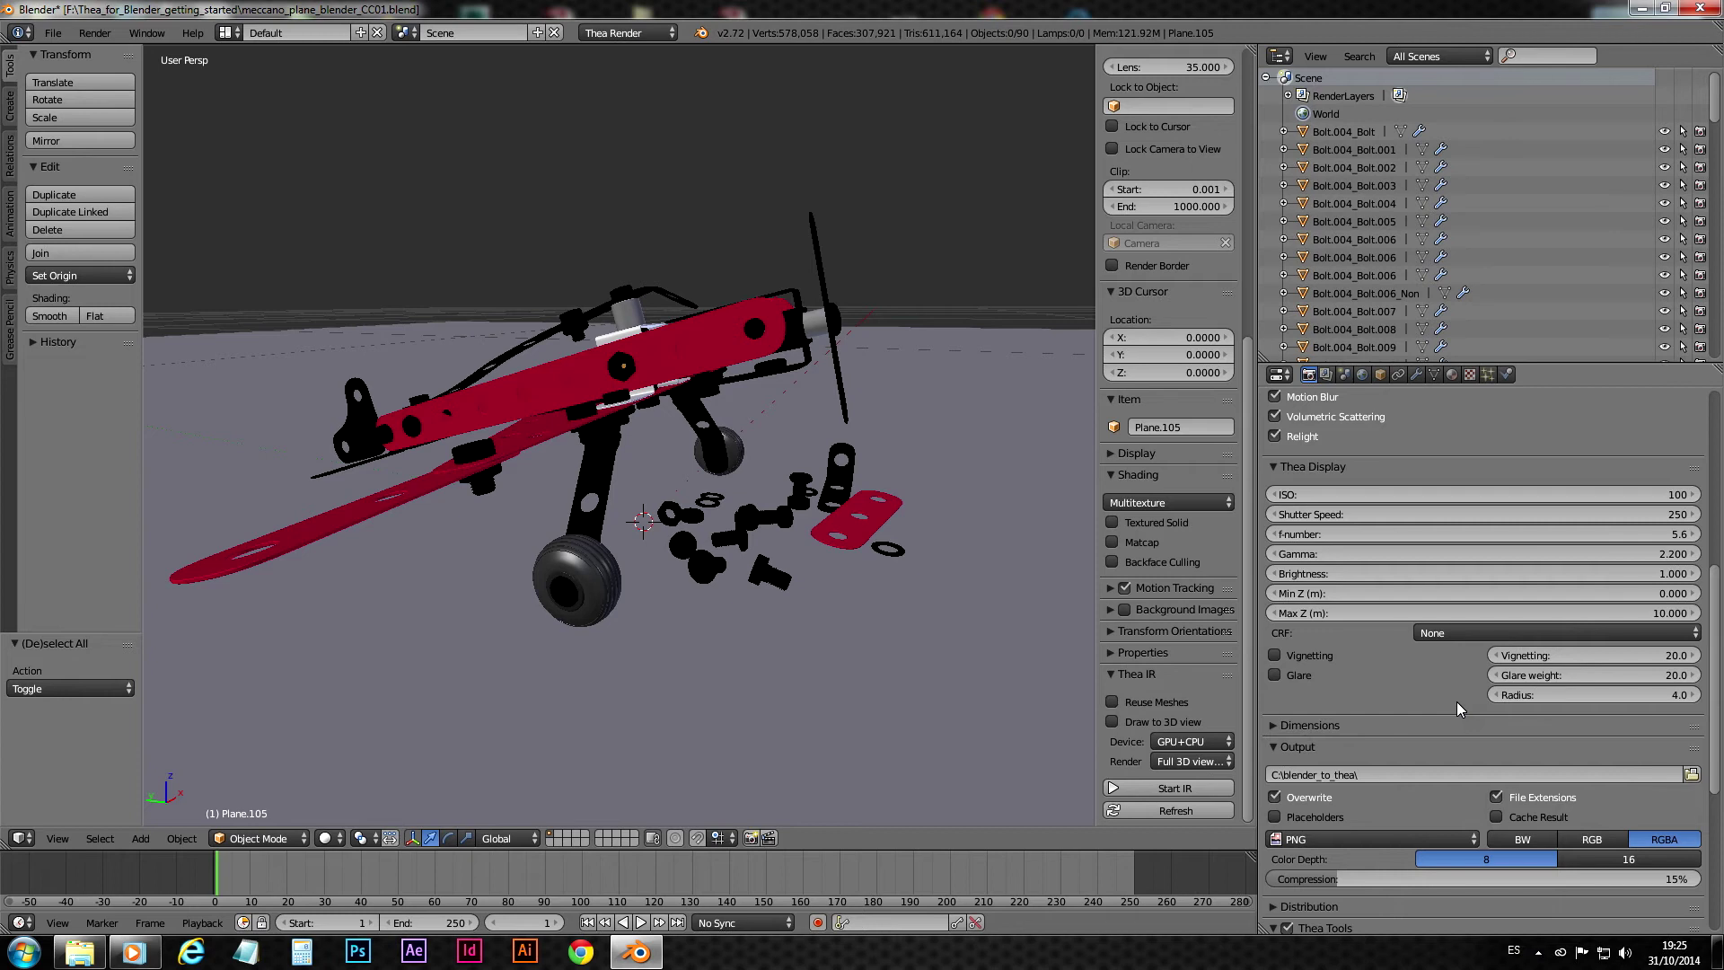
pyautogui.scroll(5, 1456, 702)
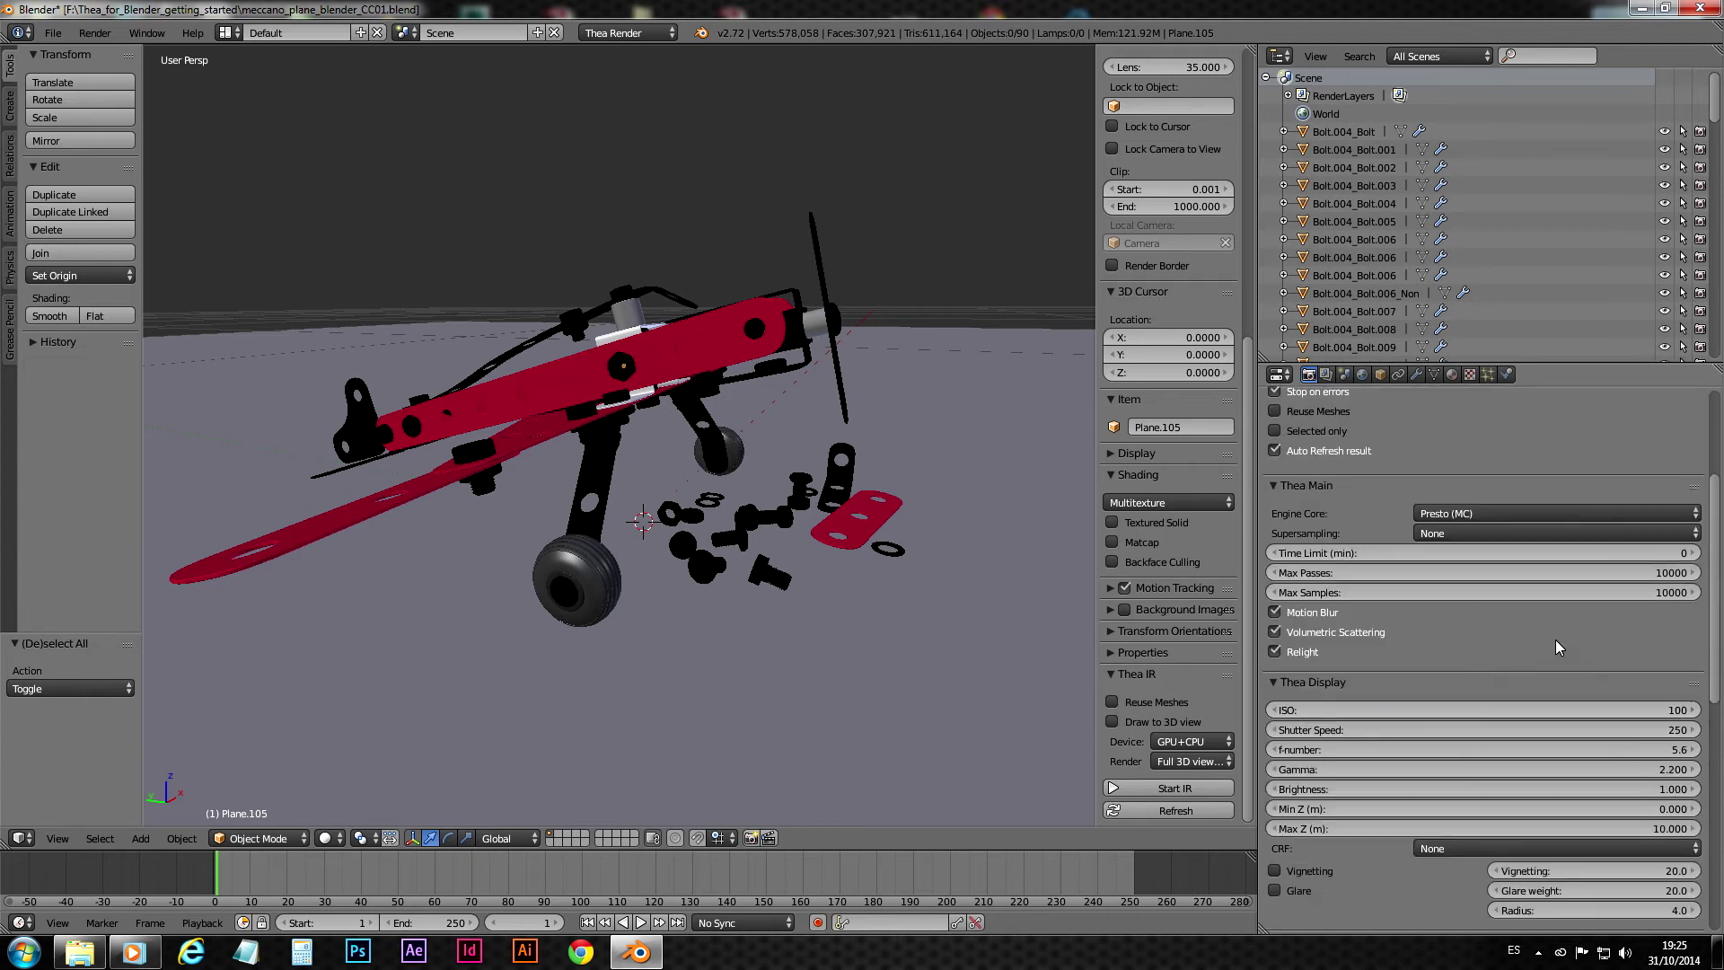
pyautogui.scroll(4, 1555, 639)
pyautogui.scroll(2, 1582, 611)
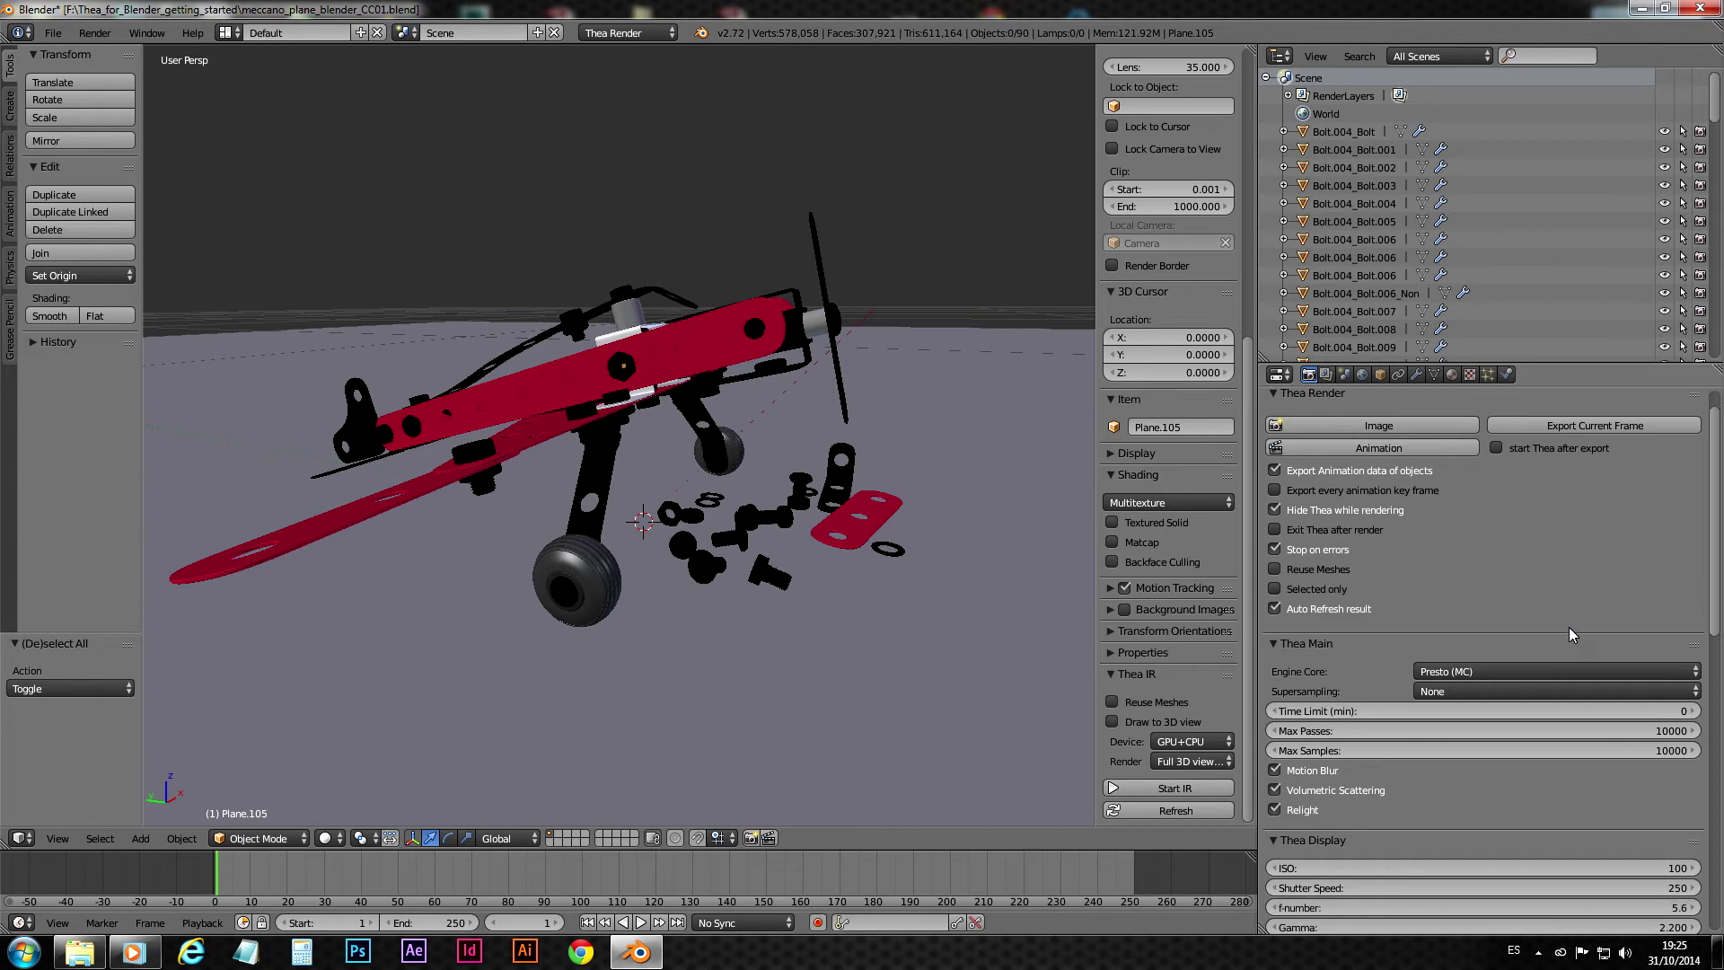
pyautogui.scroll(-4, 1570, 631)
pyautogui.scroll(-4, 1570, 627)
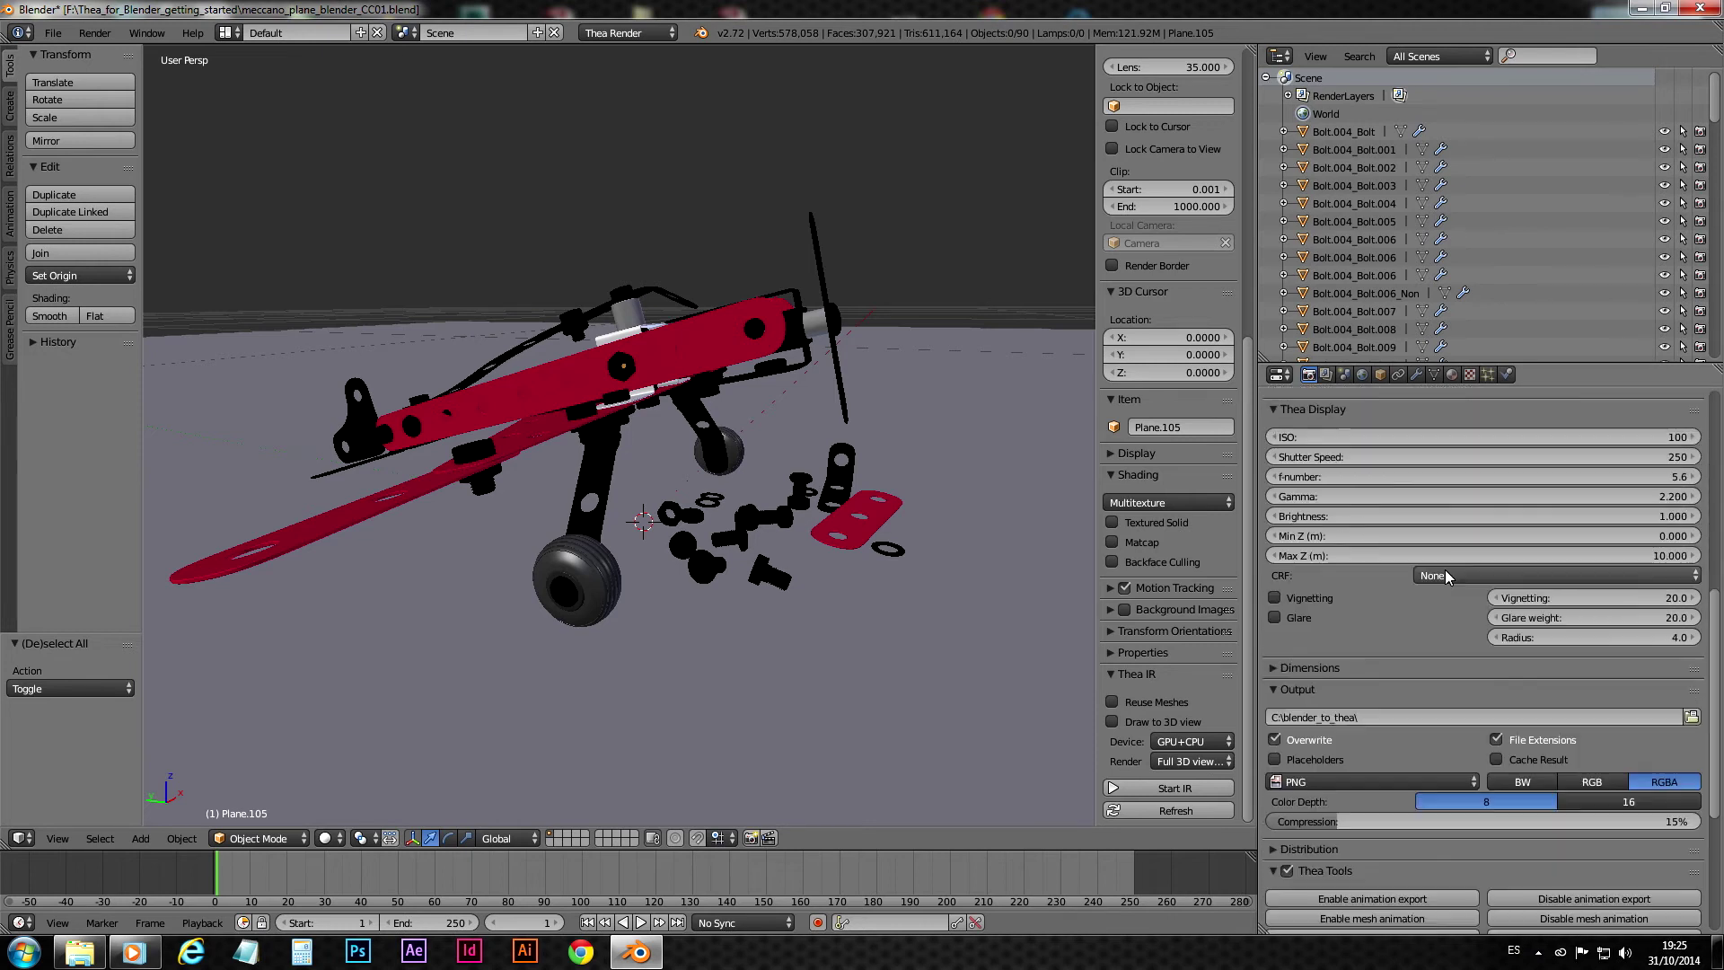
# - Select Presto (MC) as the engine core in the scene's Thea main render settings
pyautogui.scroll(-4, 1445, 569)
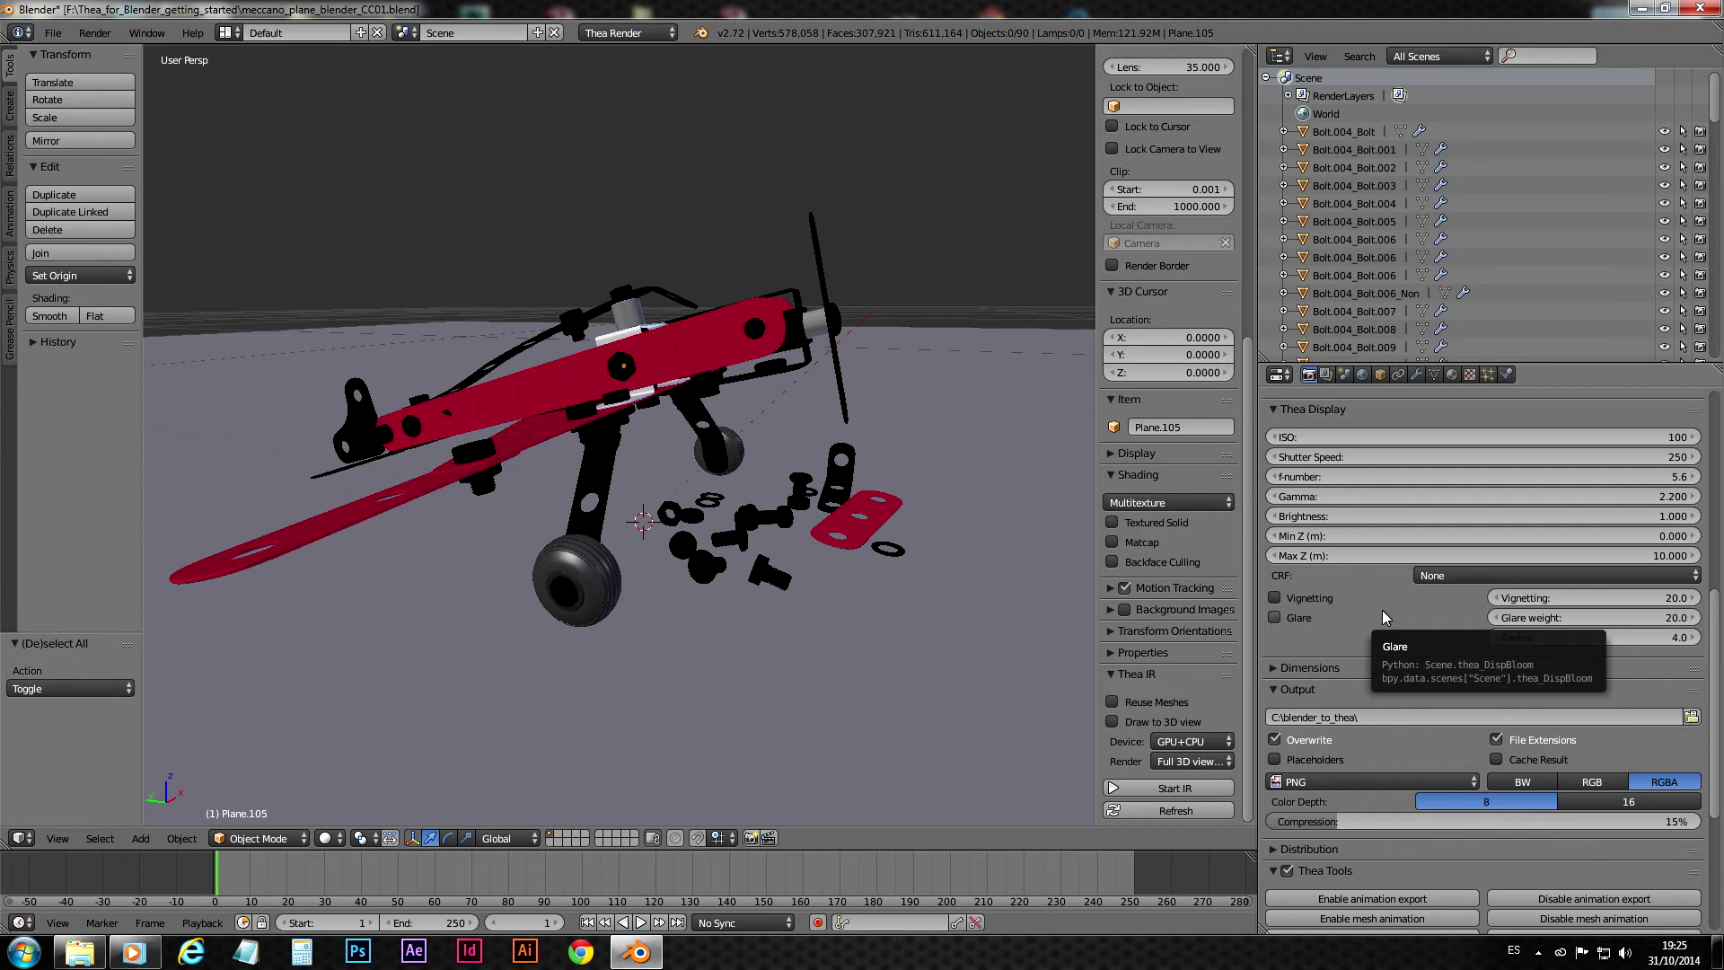
pyautogui.scroll(8, 1387, 605)
pyautogui.click(1541, 524)
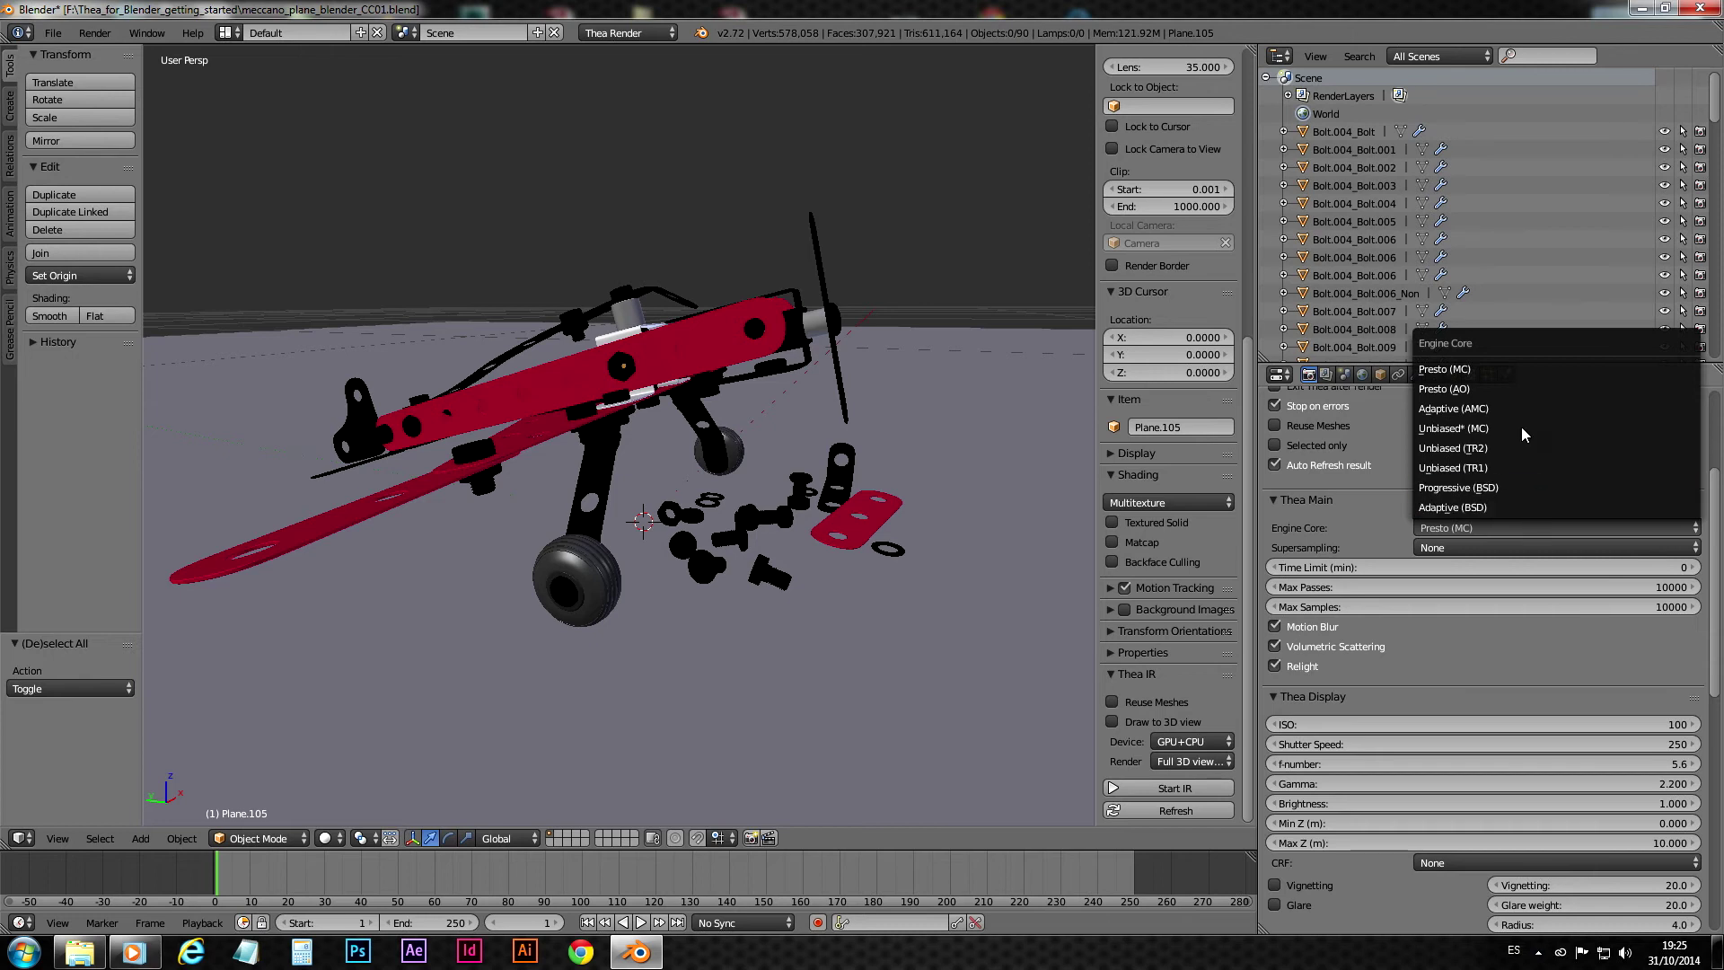
pyautogui.click(1520, 368)
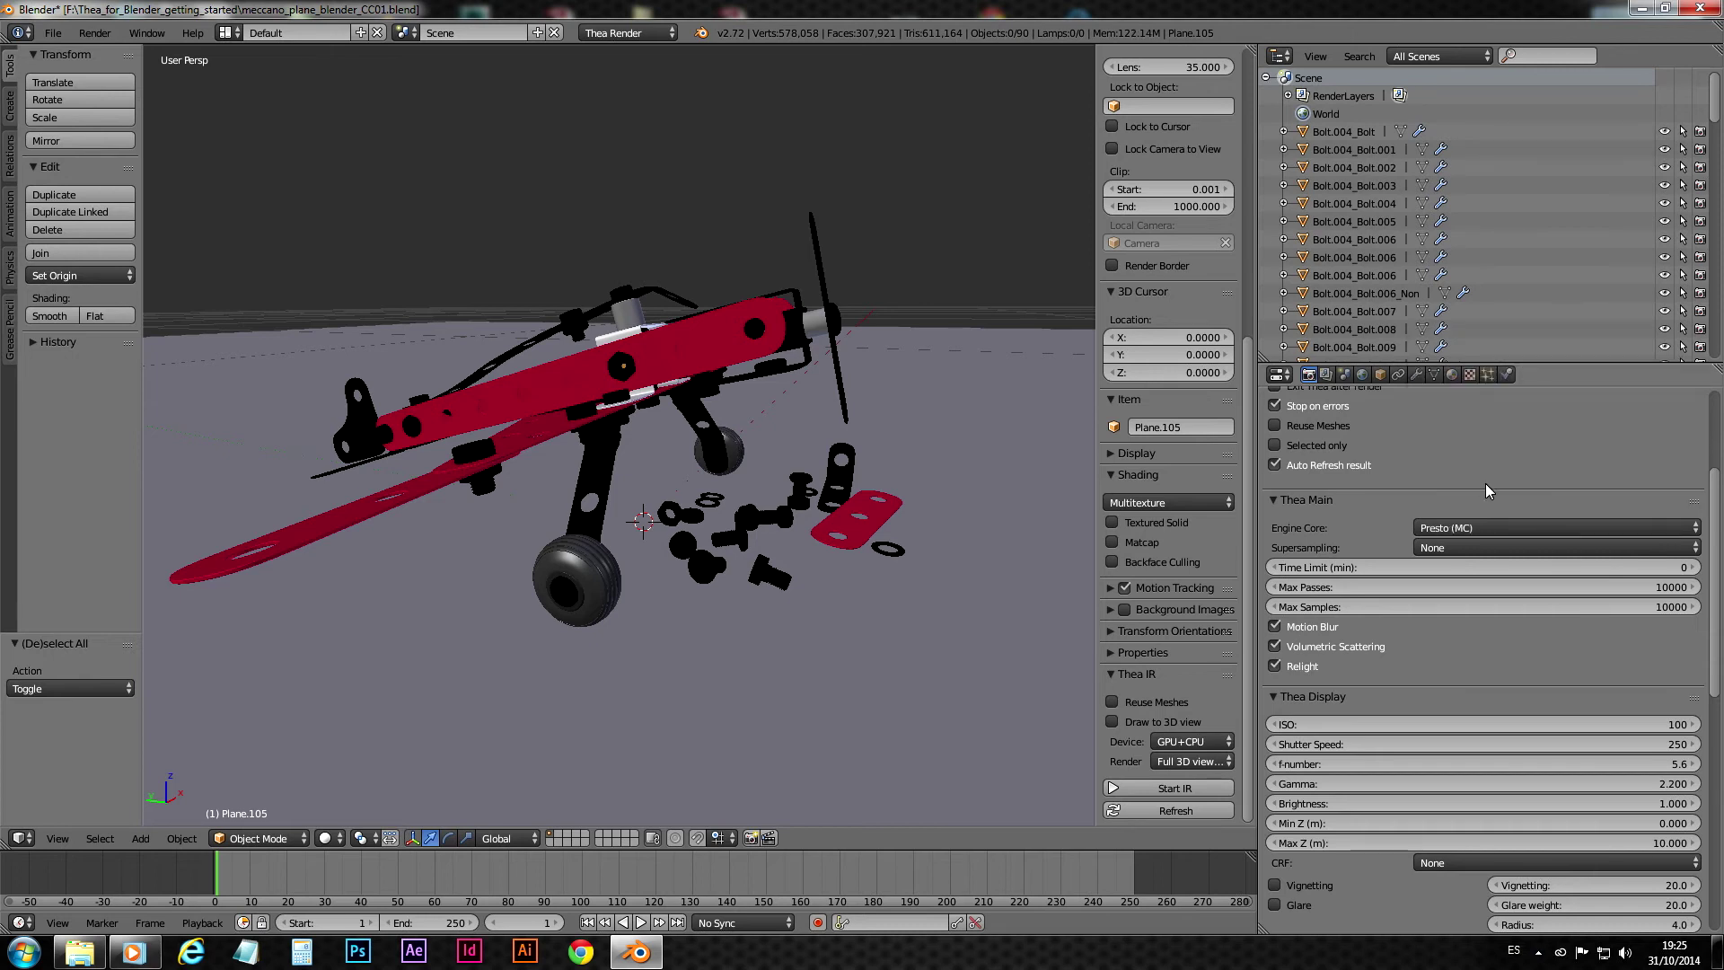
# - Review the Thea main, display and output settings, then render a still image with Thea and return to the 3D scene
pyautogui.scroll(-3, 1451, 477)
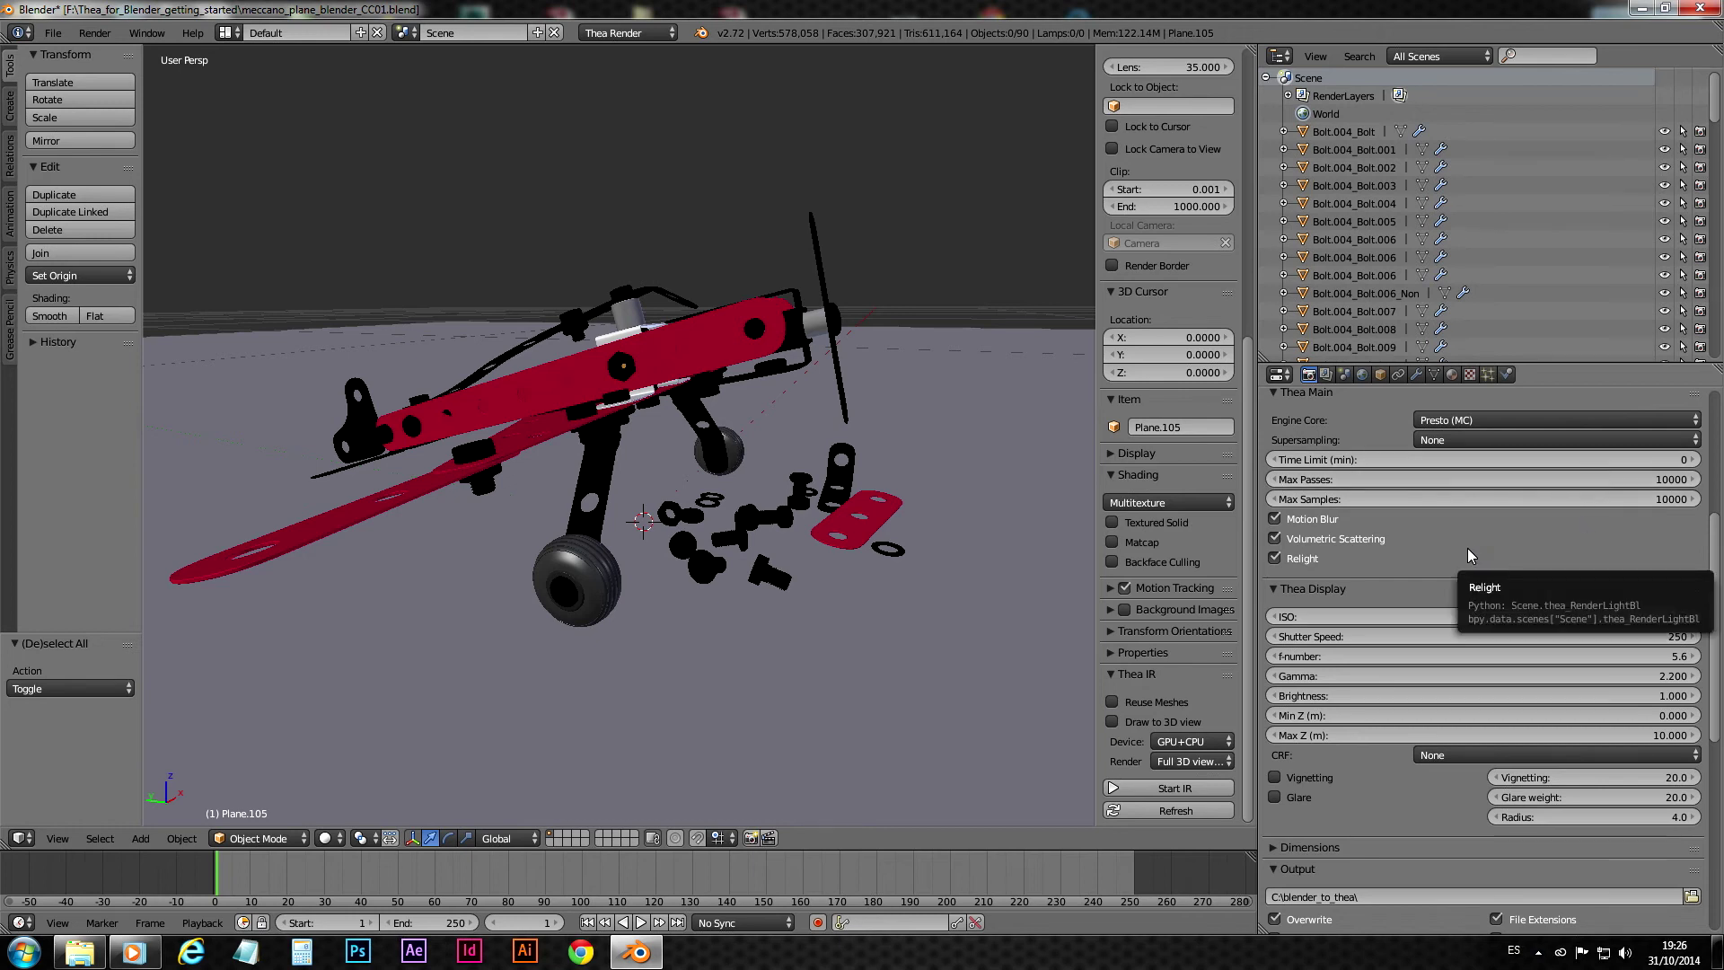
pyautogui.scroll(-3, 1422, 529)
pyautogui.scroll(-2, 1422, 529)
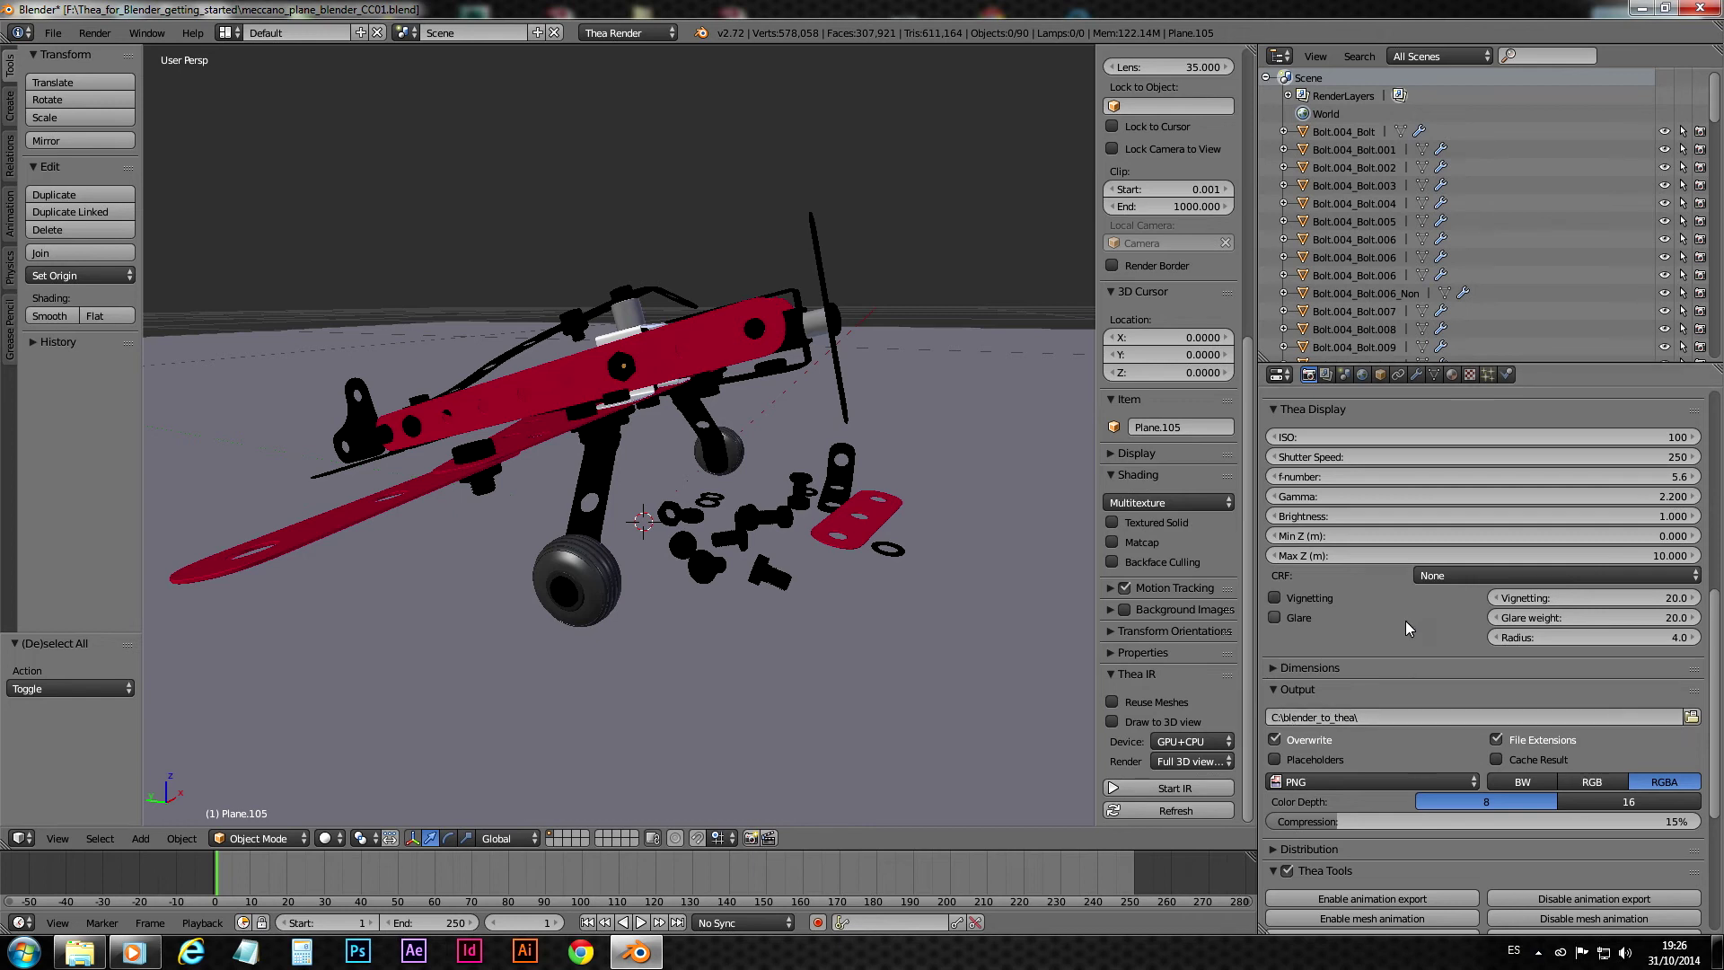
pyautogui.scroll(12, 1404, 621)
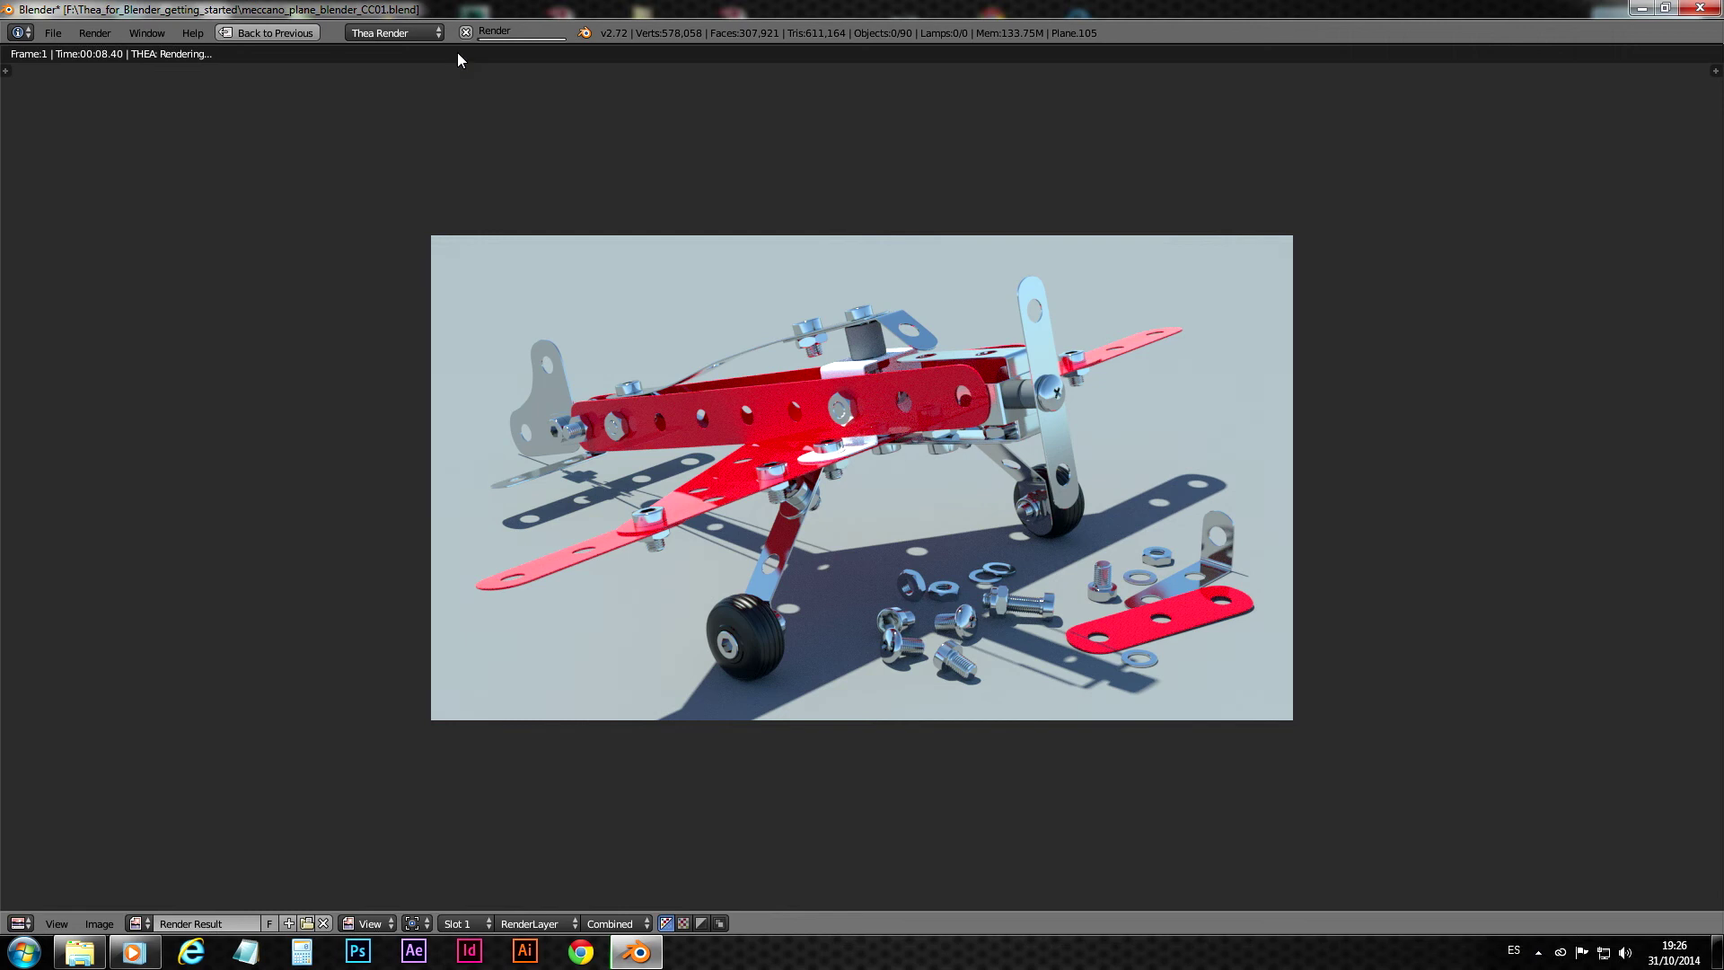
pyautogui.click(244, 33)
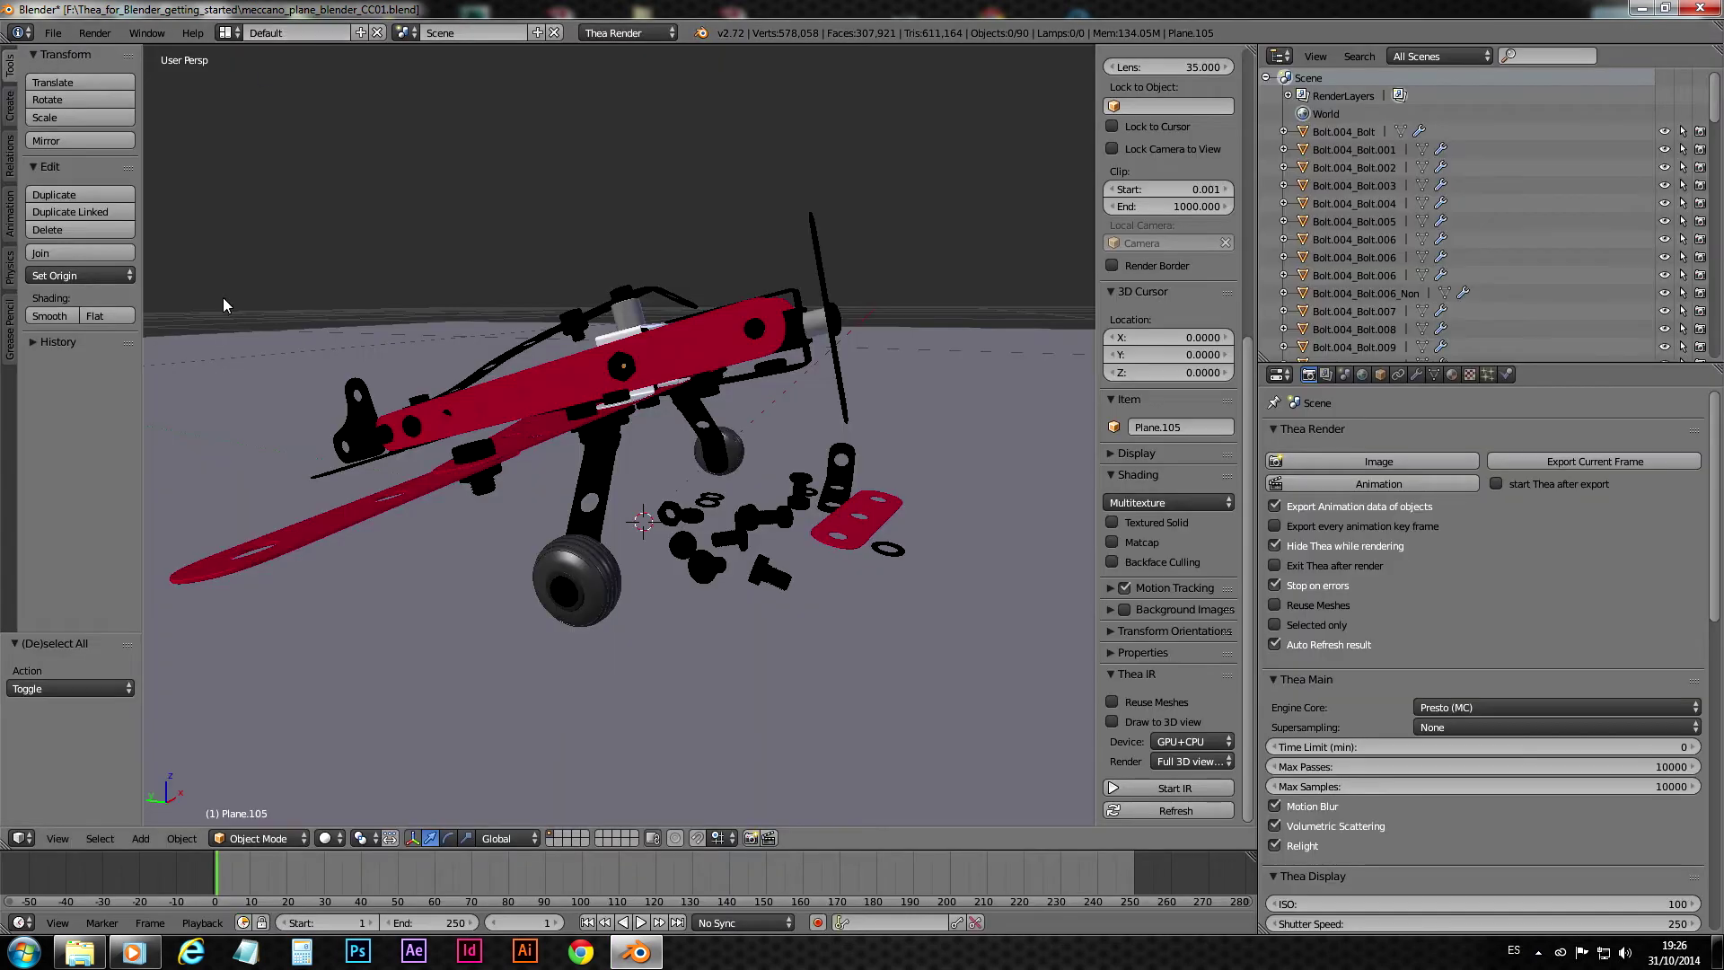
# - Run Thea's interactive render on GPU+CPU with drawing to the 3D view enabled, and view the plane from several angles
pyautogui.click(1227, 742)
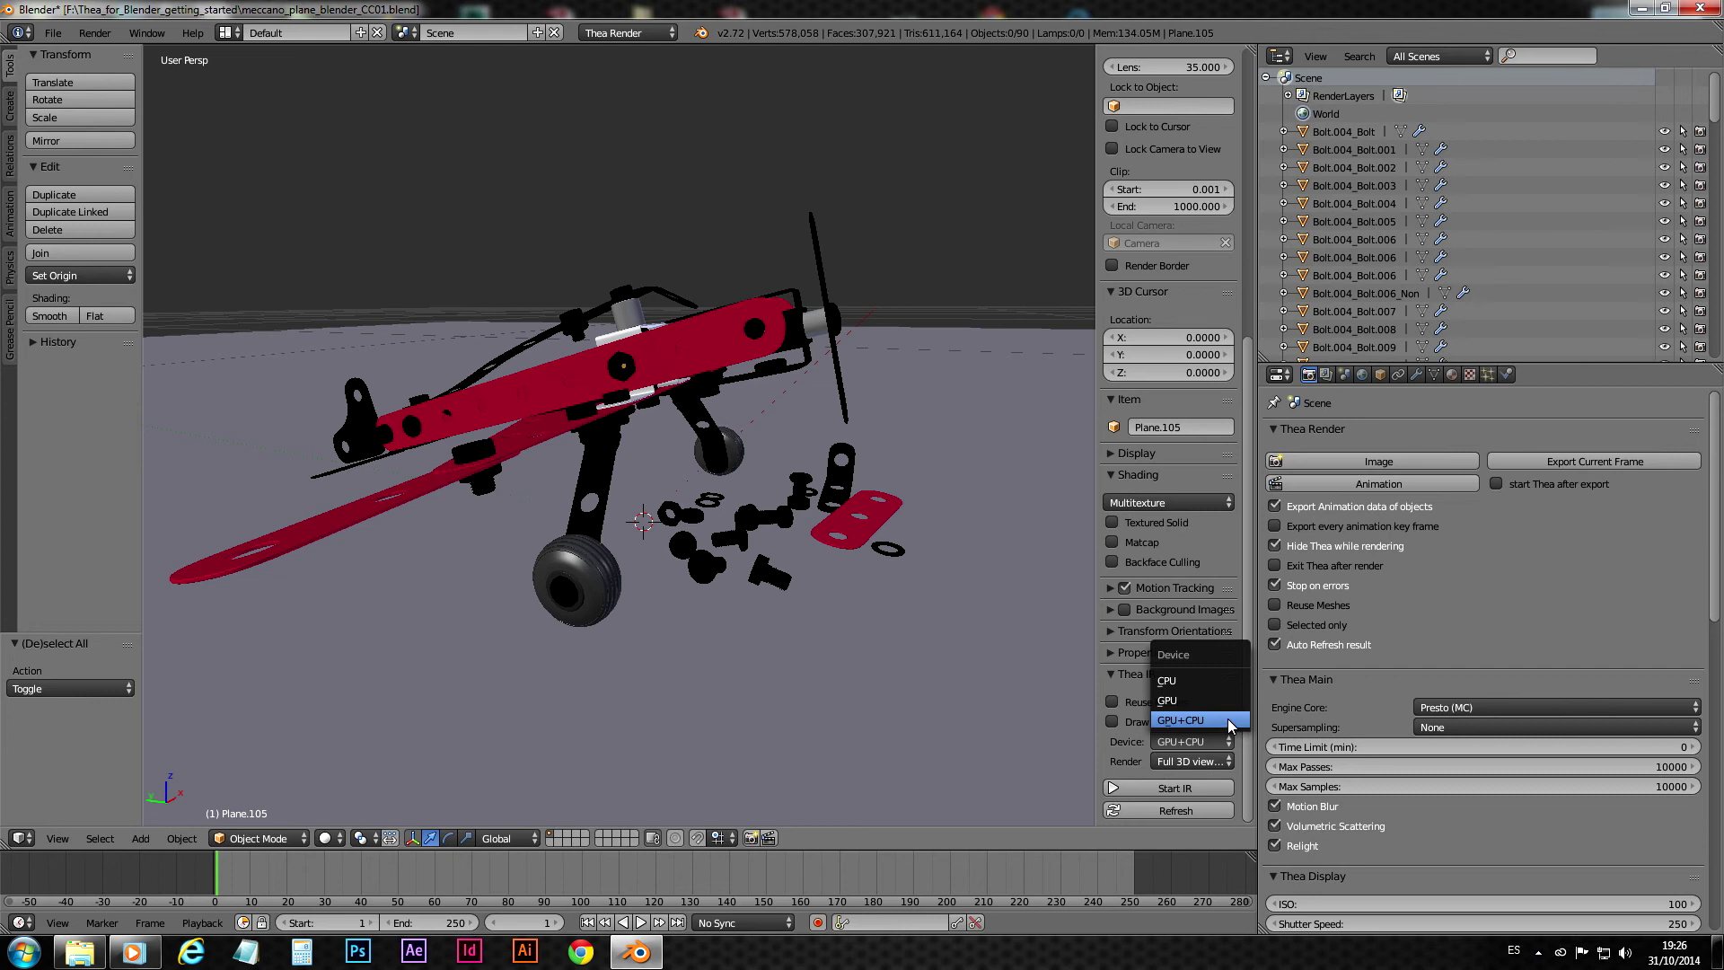
pyautogui.click(1227, 718)
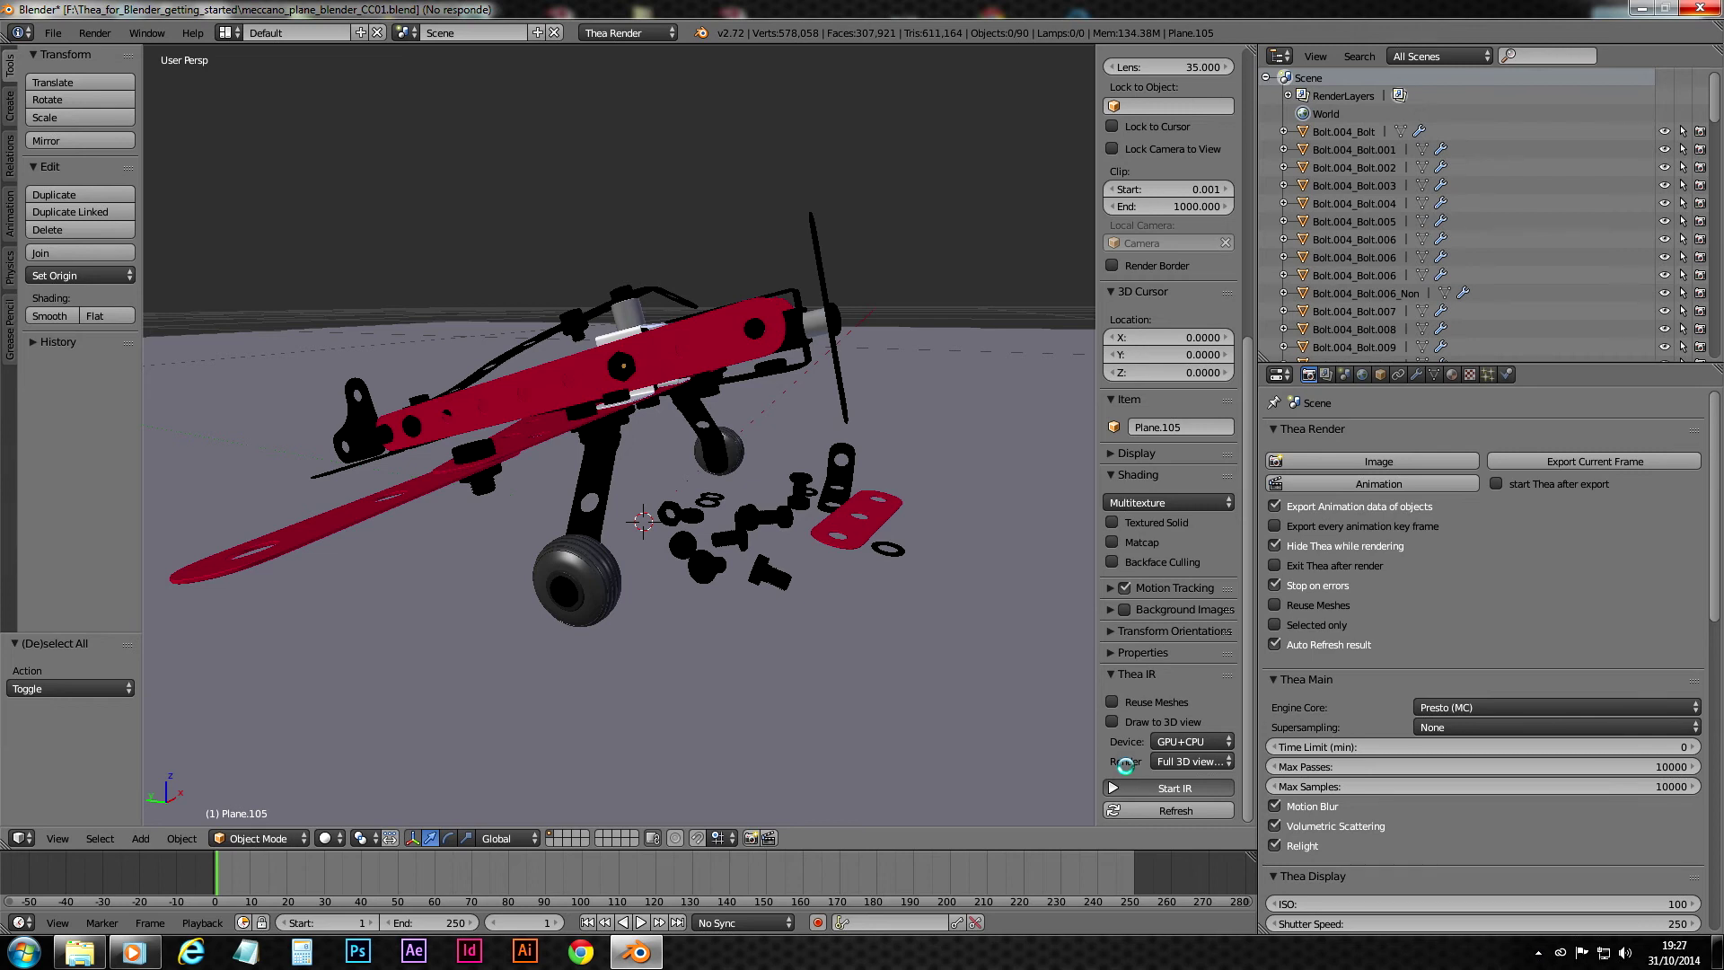
pyautogui.click(1111, 721)
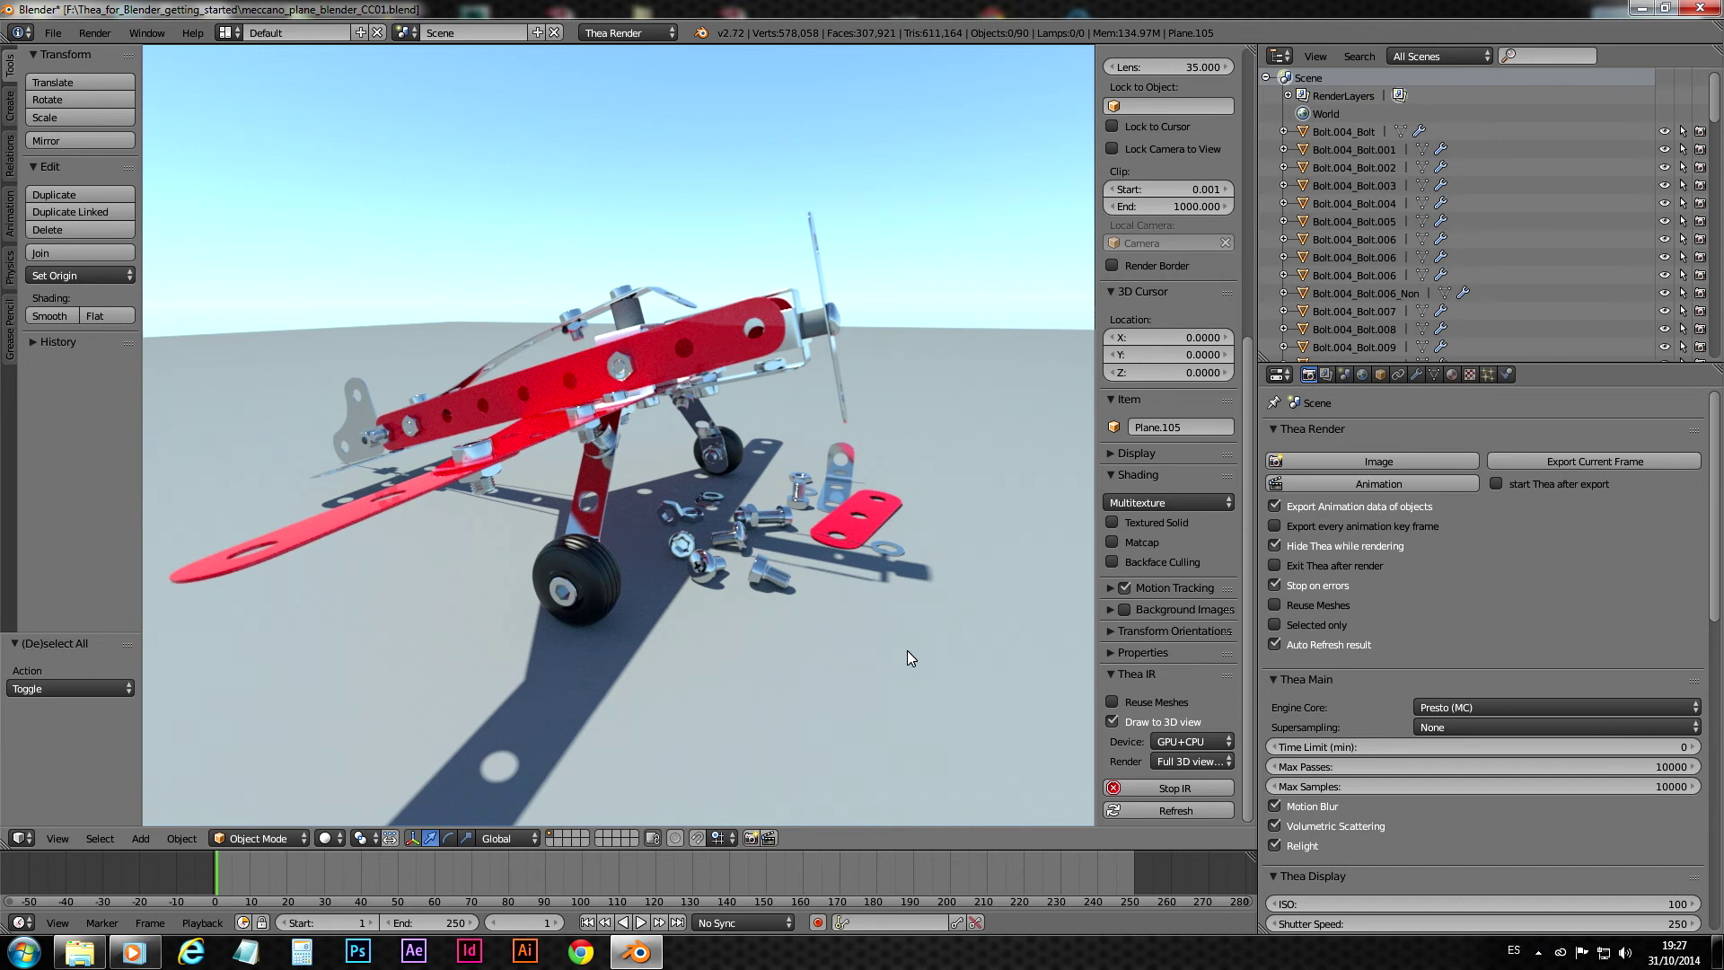
pyautogui.moveTo(897, 650)
pyautogui.mouseDown(button='middle')
pyautogui.moveTo(731, 662)
pyautogui.moveTo(593, 646)
pyautogui.mouseUp(button='middle')
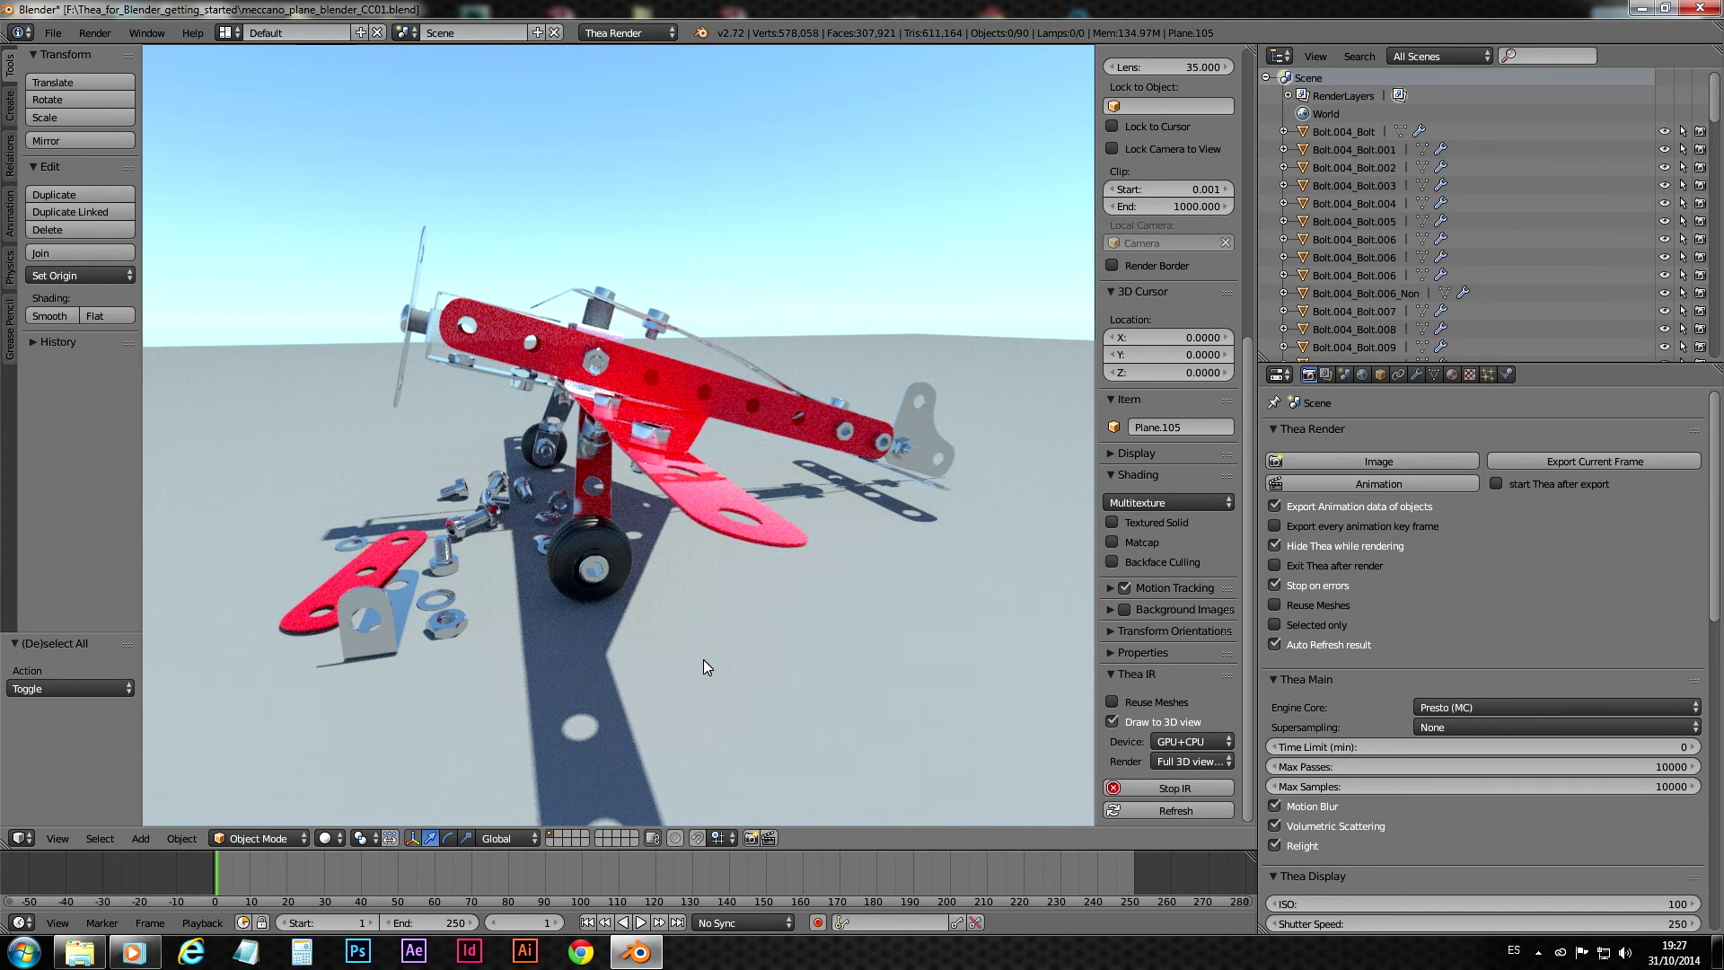
pyautogui.moveTo(727, 657); pyautogui.dragTo(814, 668, button='middle')
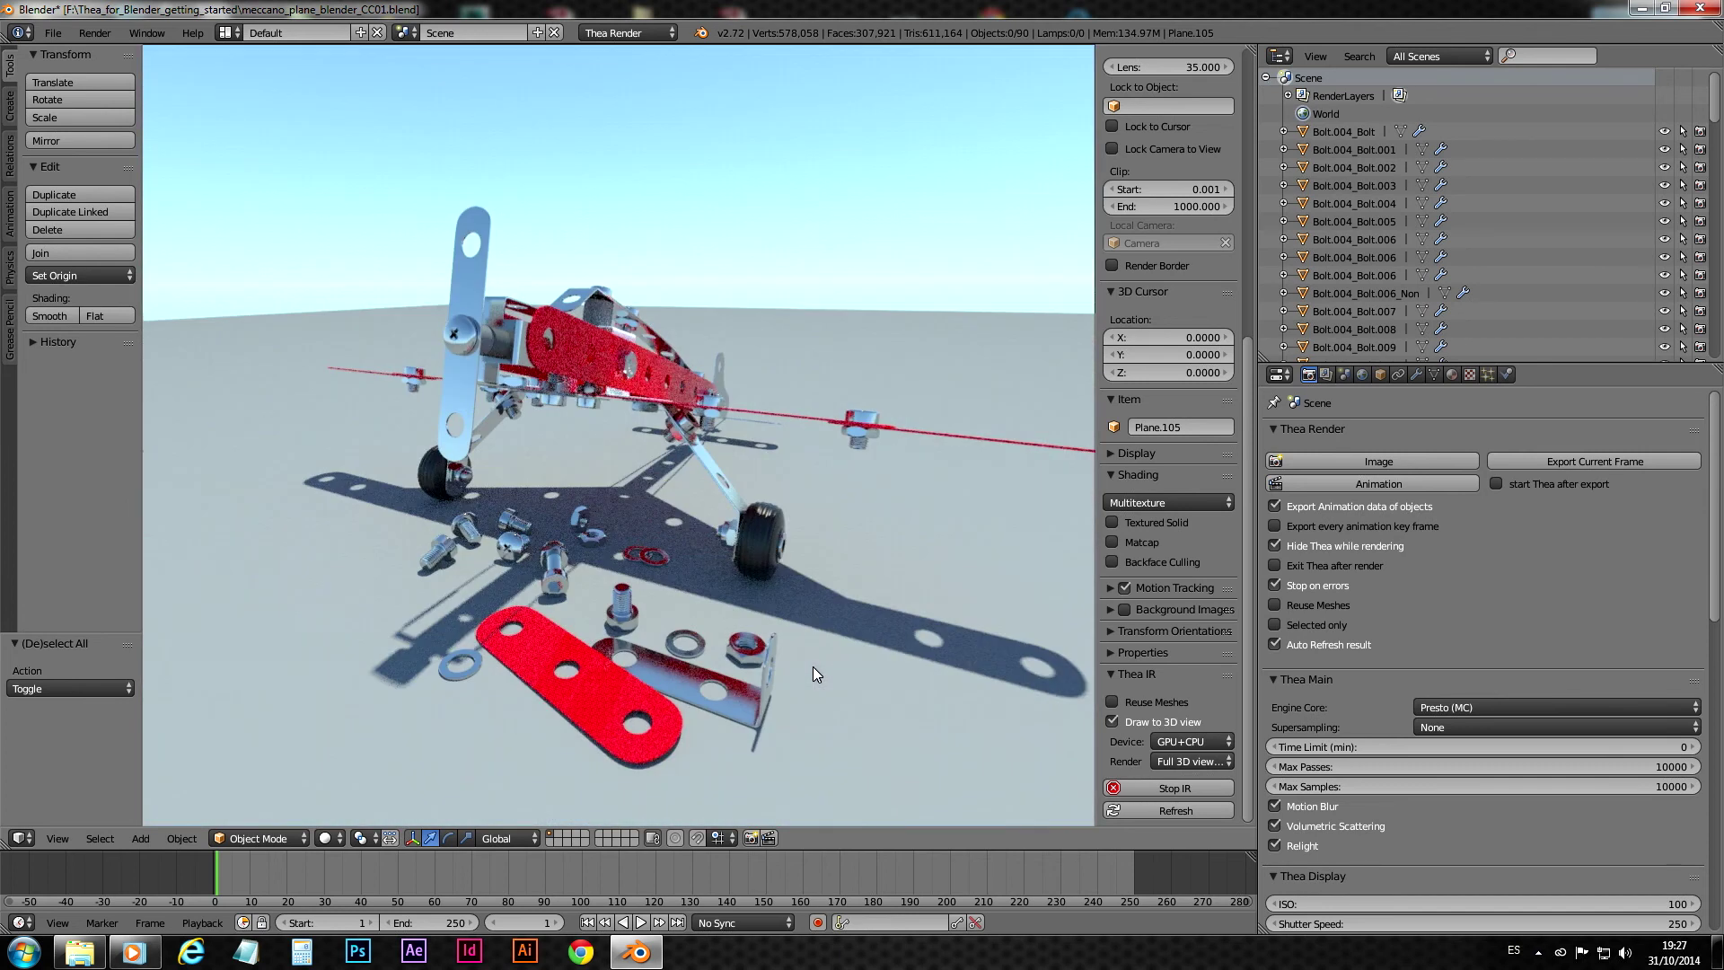
# - Change the diffuse color of the plane's red Material.001 to blue and stop the interactive render
pyautogui.click(1452, 374)
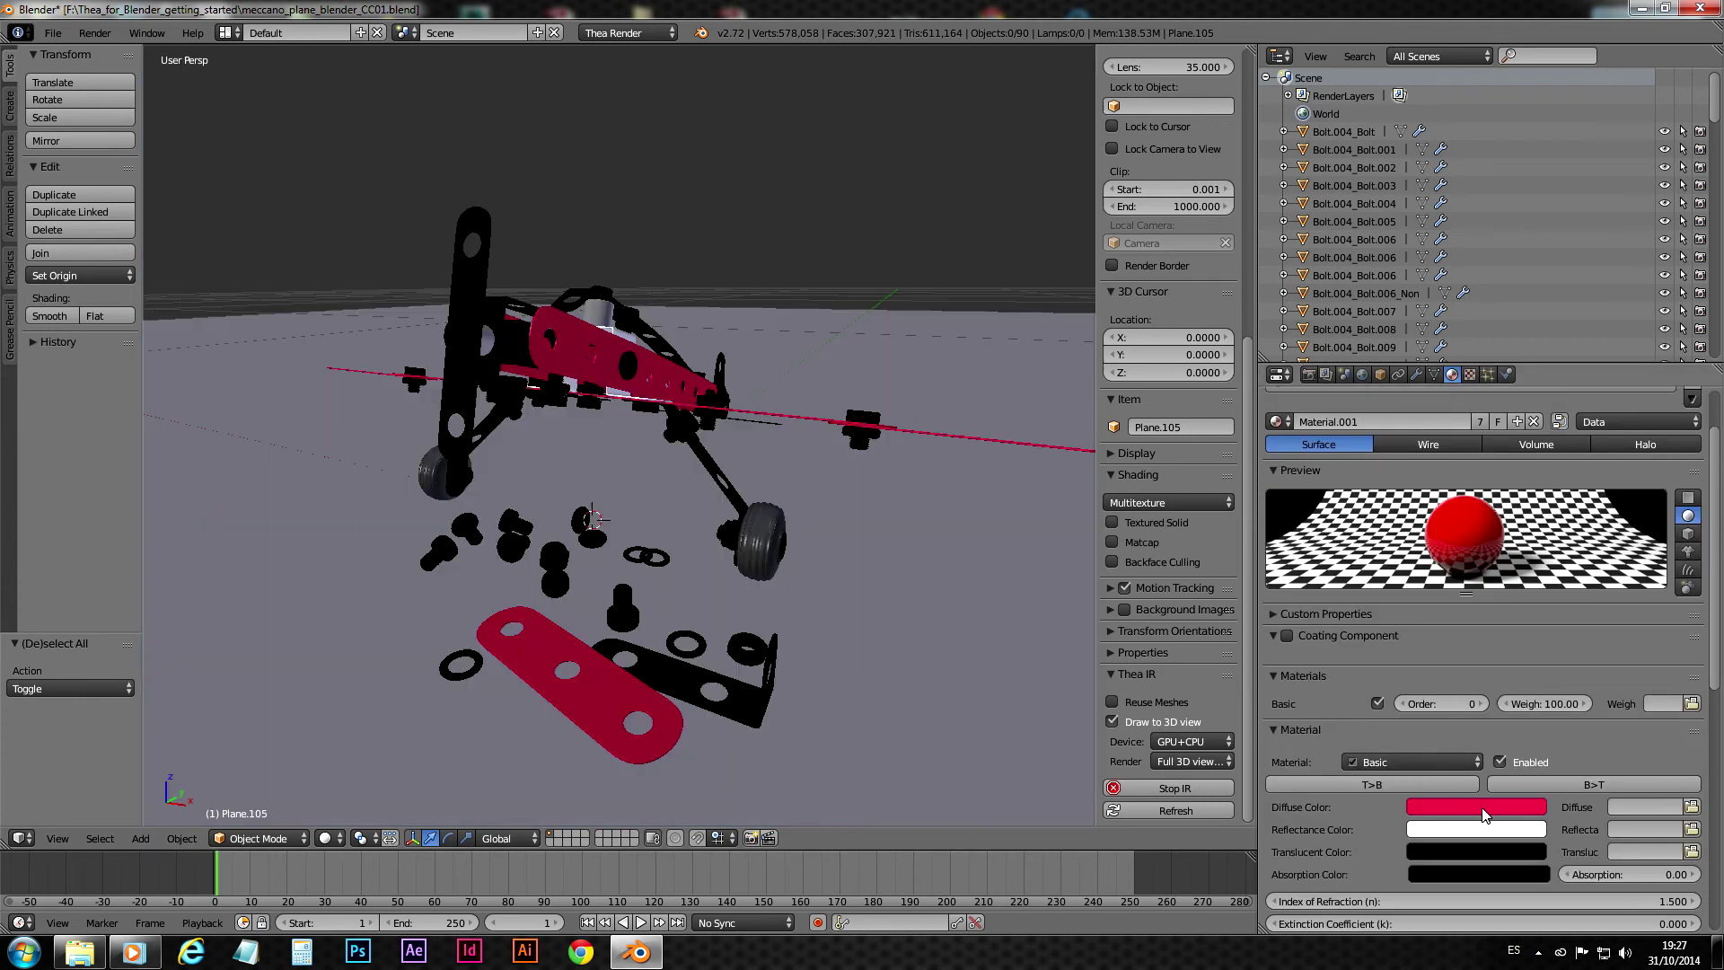
pyautogui.click(1483, 809)
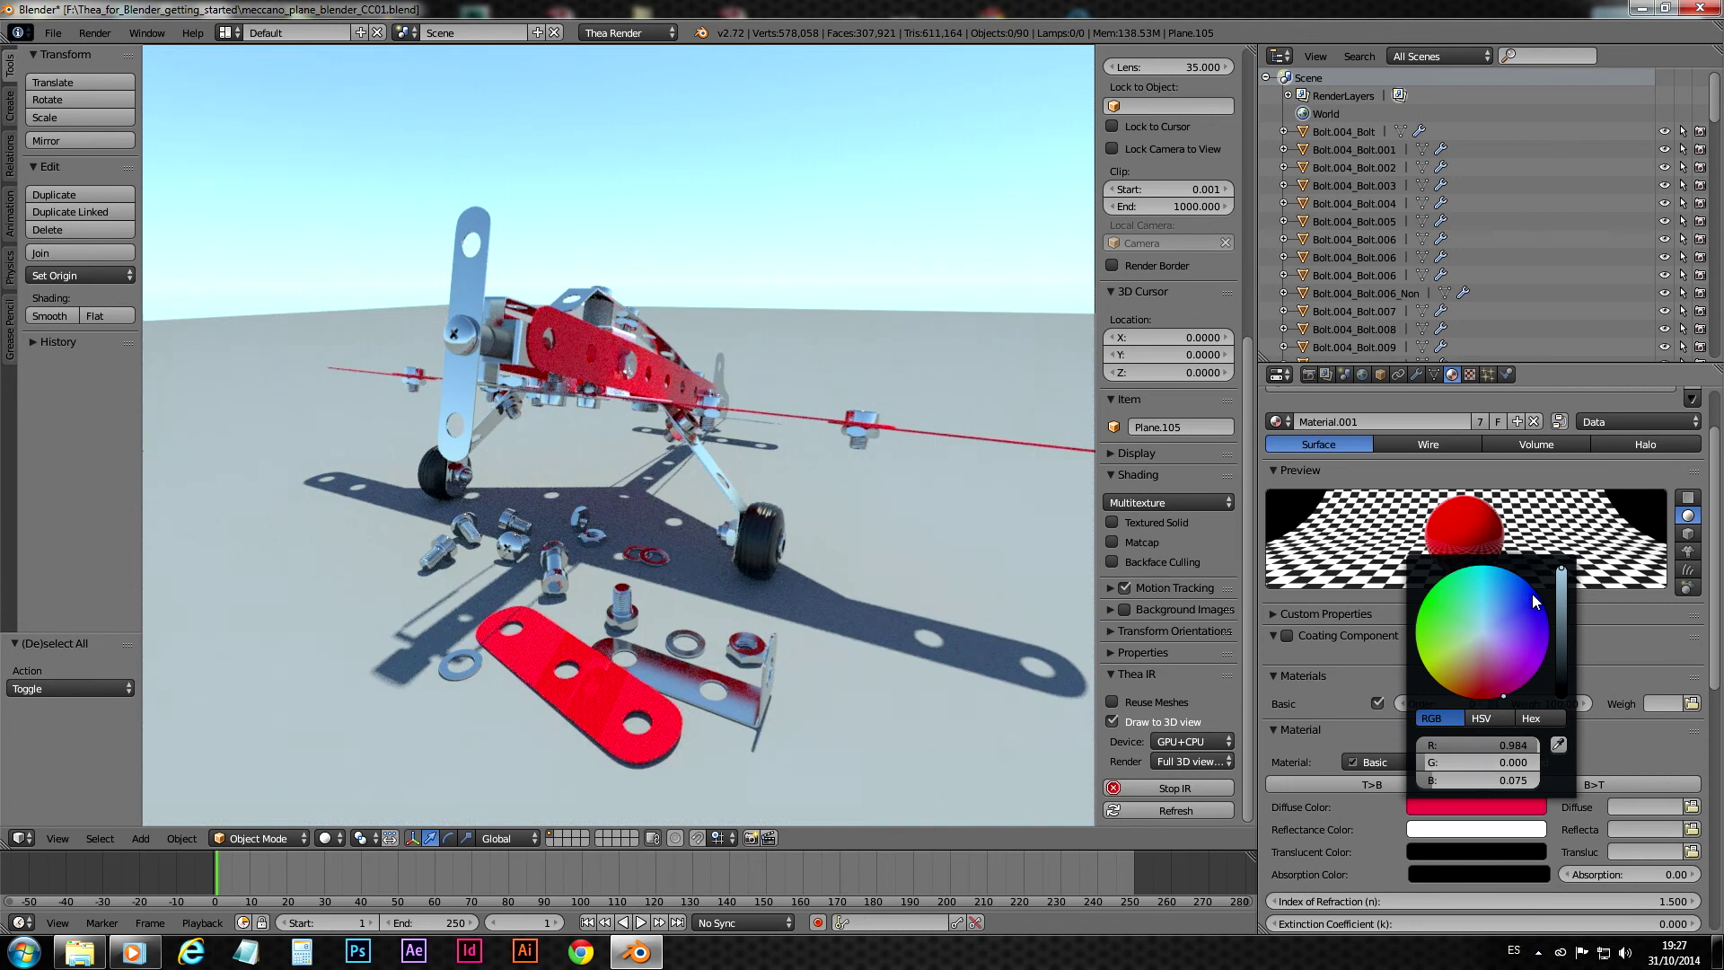
pyautogui.click(1536, 591)
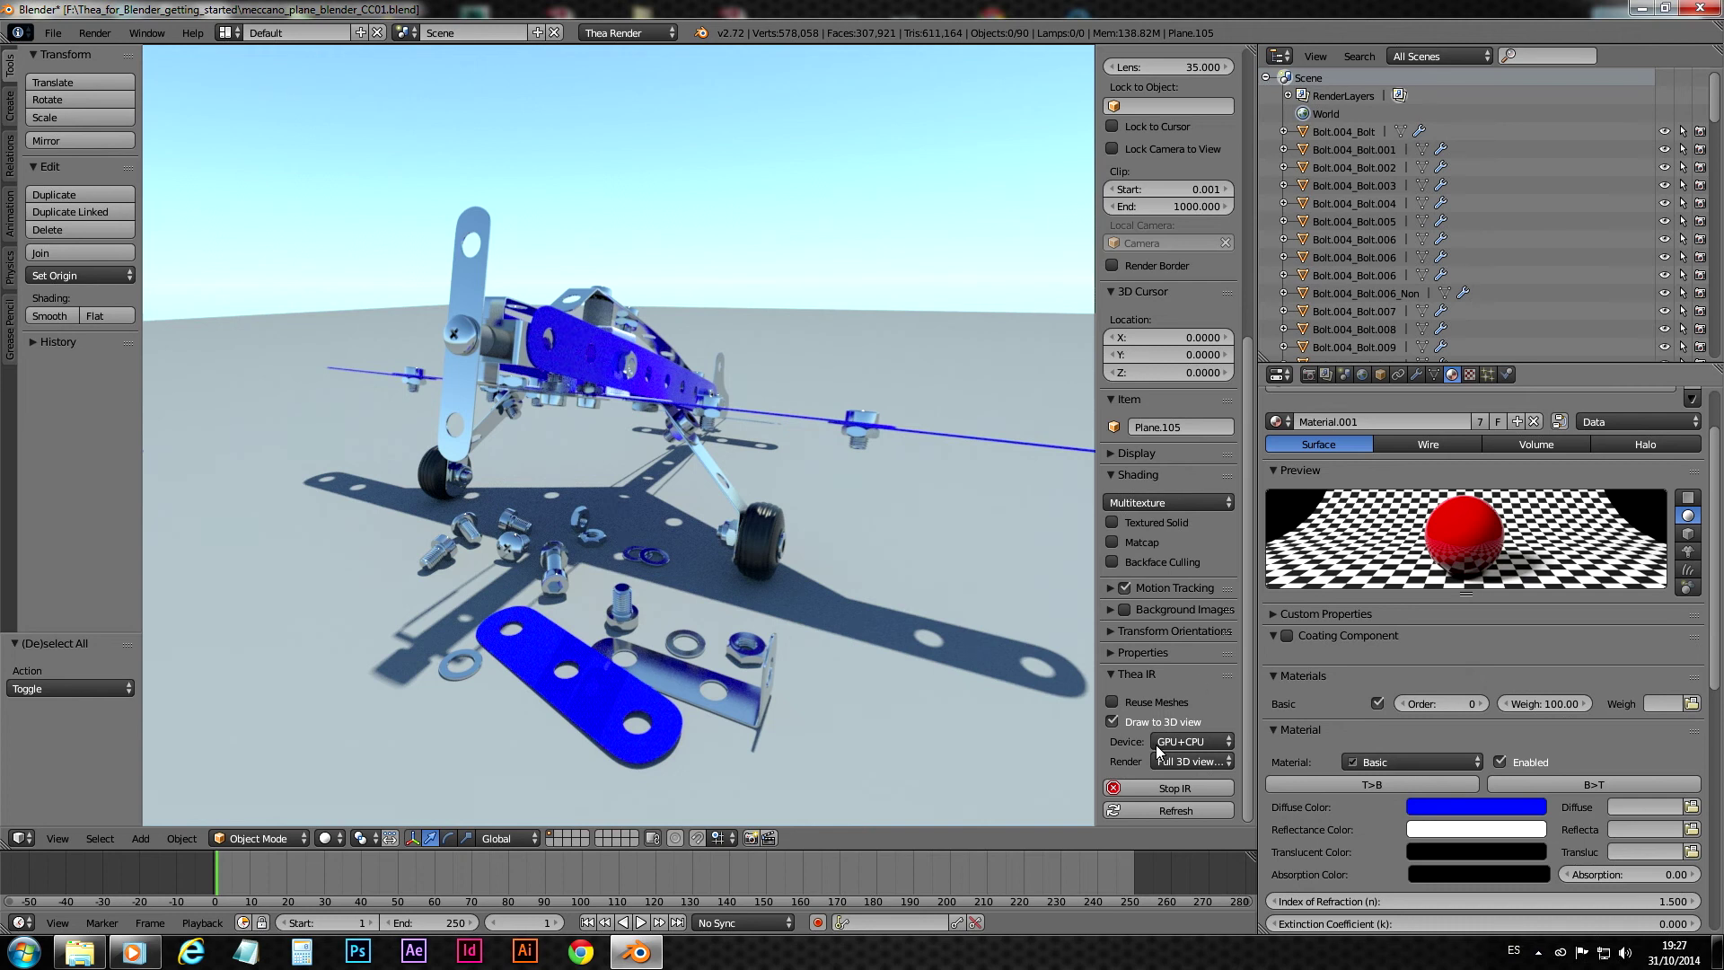
pyautogui.click(1119, 788)
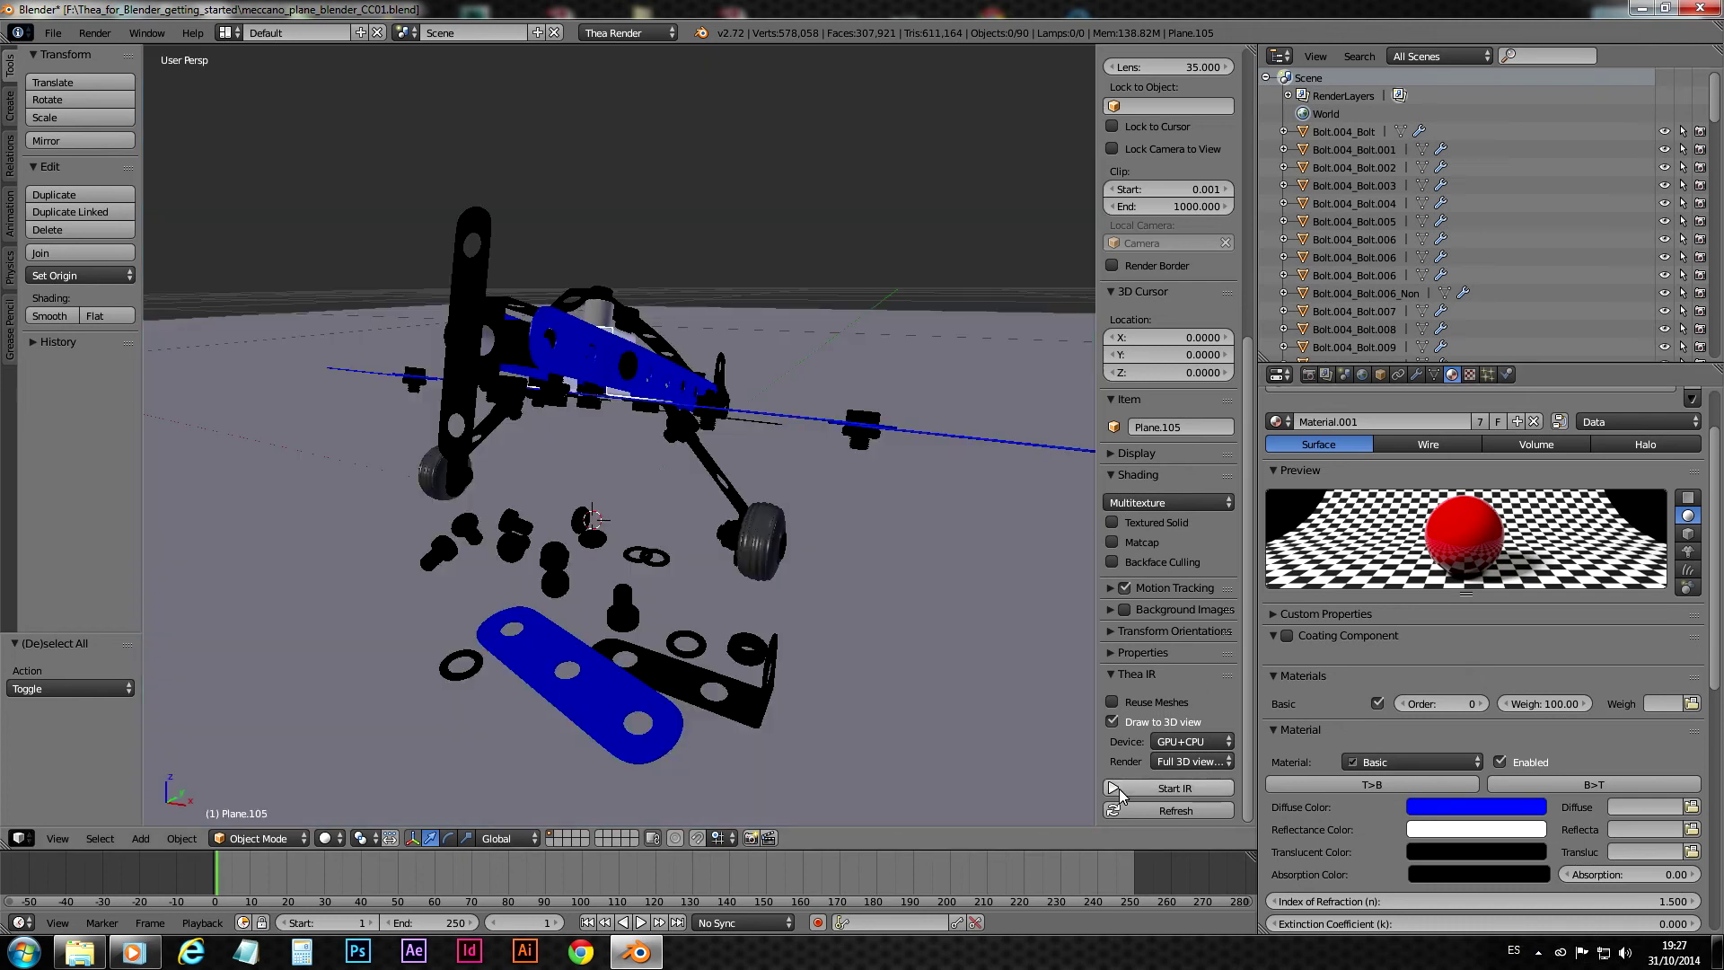
# - Replace the outliner with an image editor showing ir.jpg, and start the interactive render at Half size without drawing to the 3D view
pyautogui.click(1284, 60)
pyautogui.click(1304, 203)
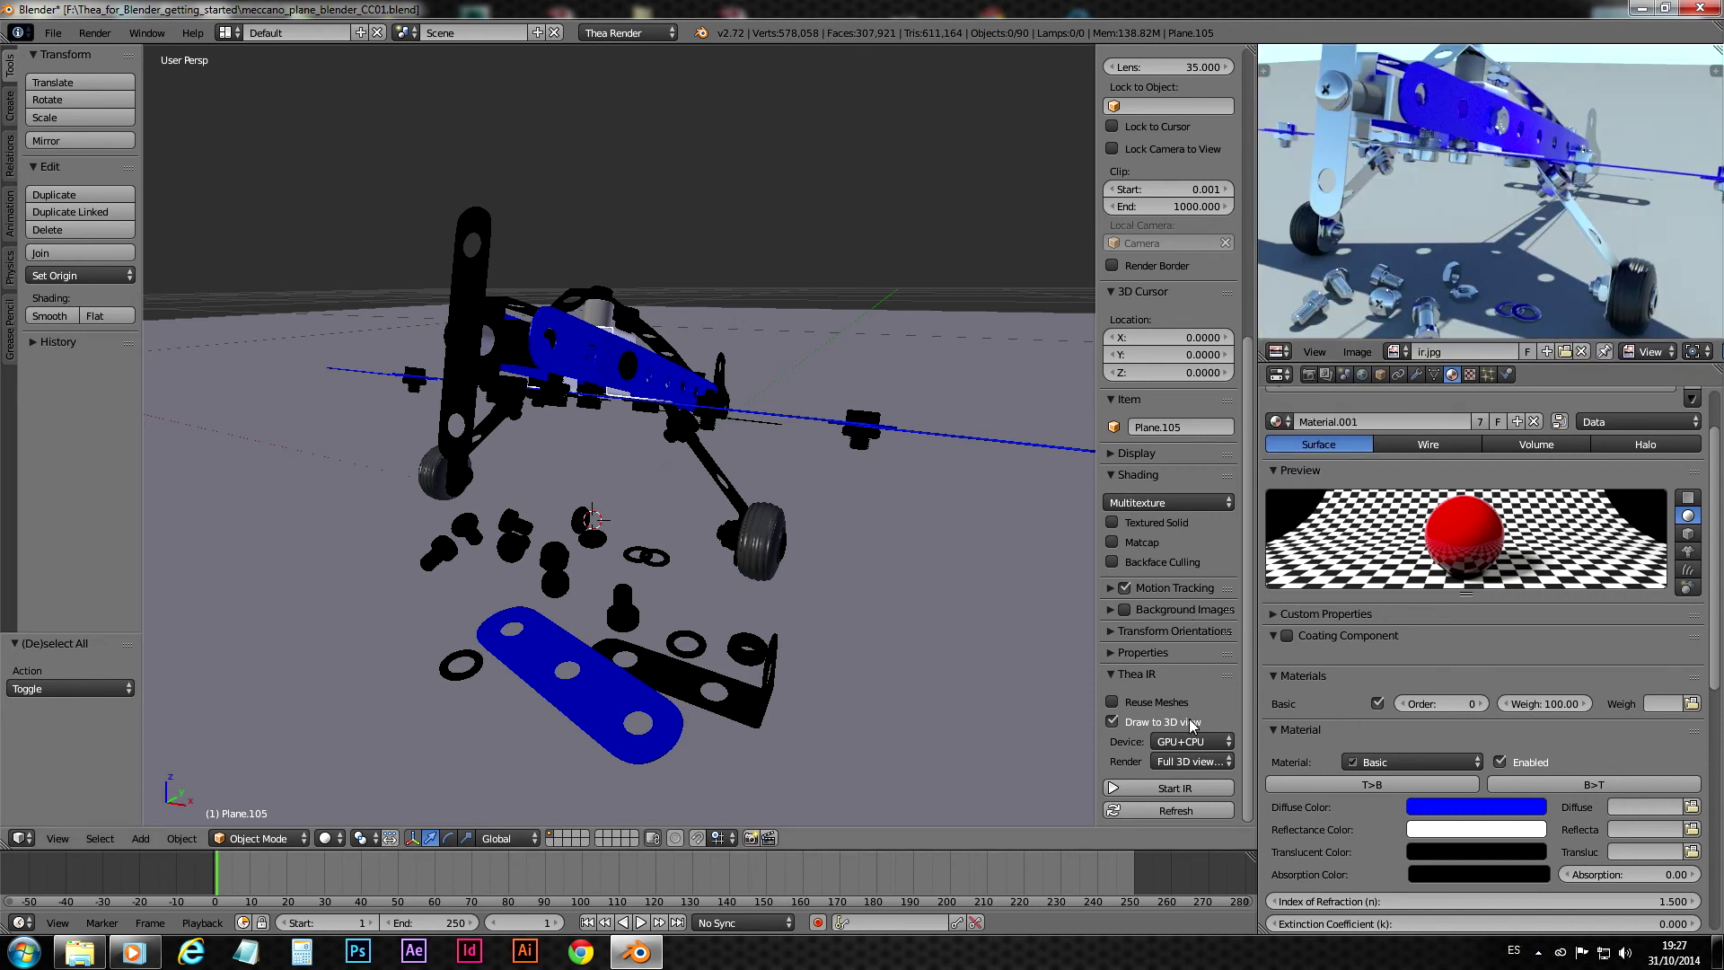
pyautogui.click(1229, 764)
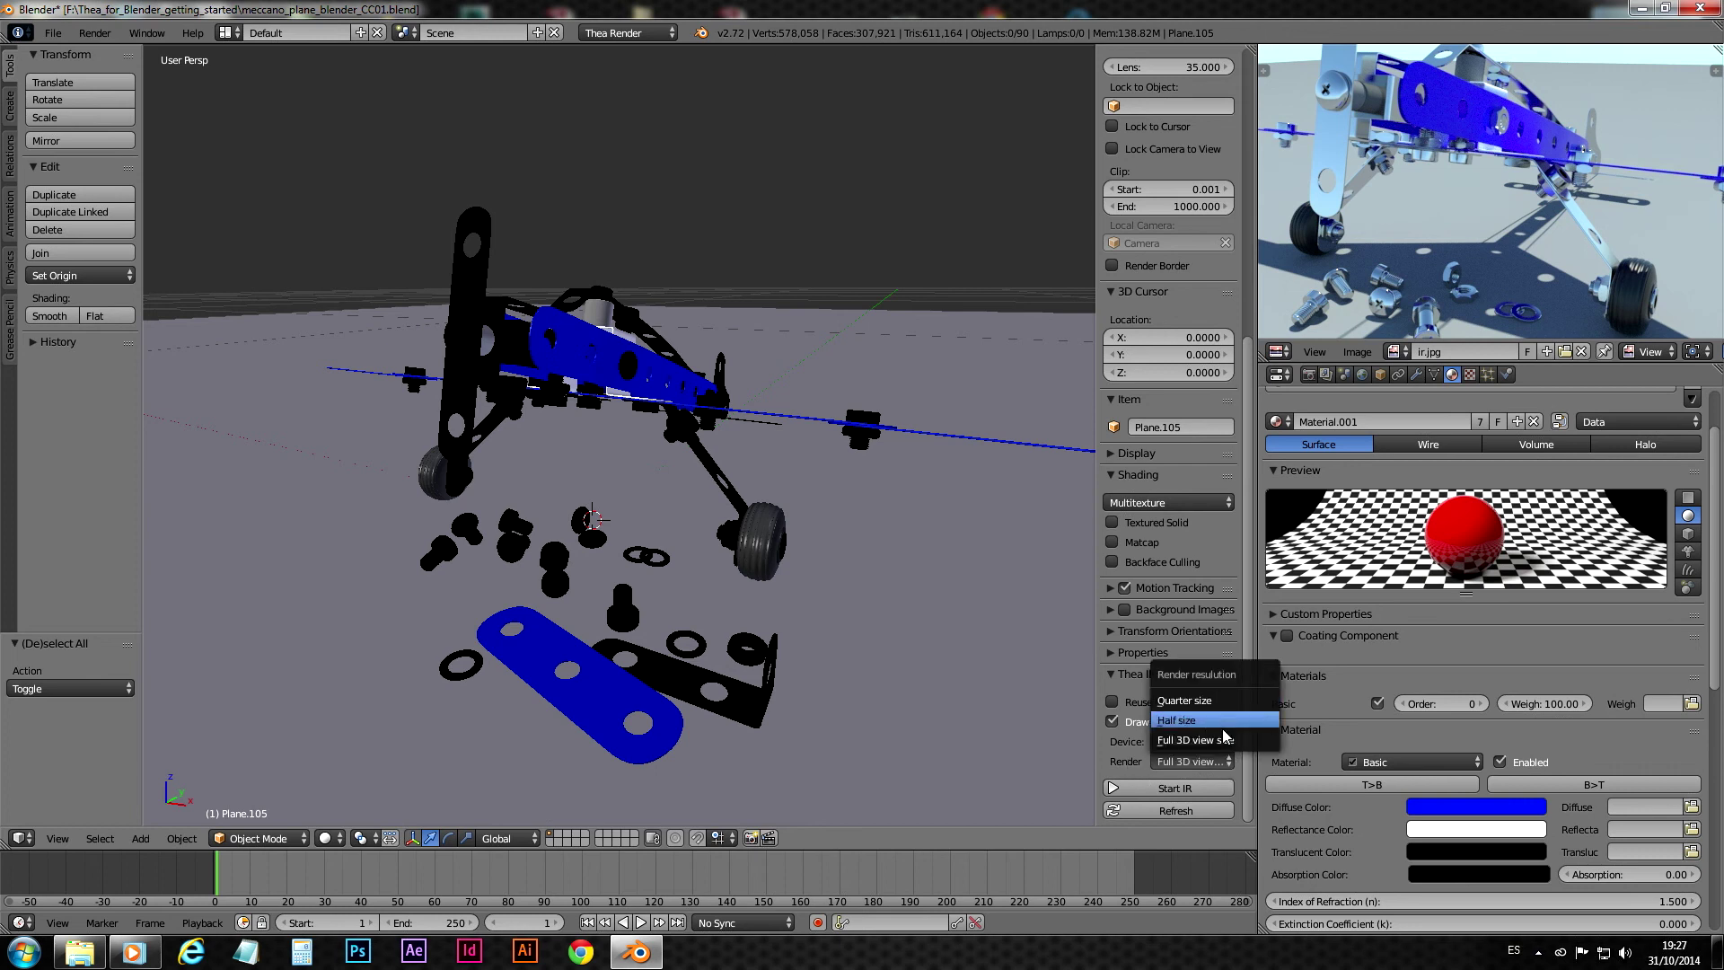
pyautogui.click(1224, 723)
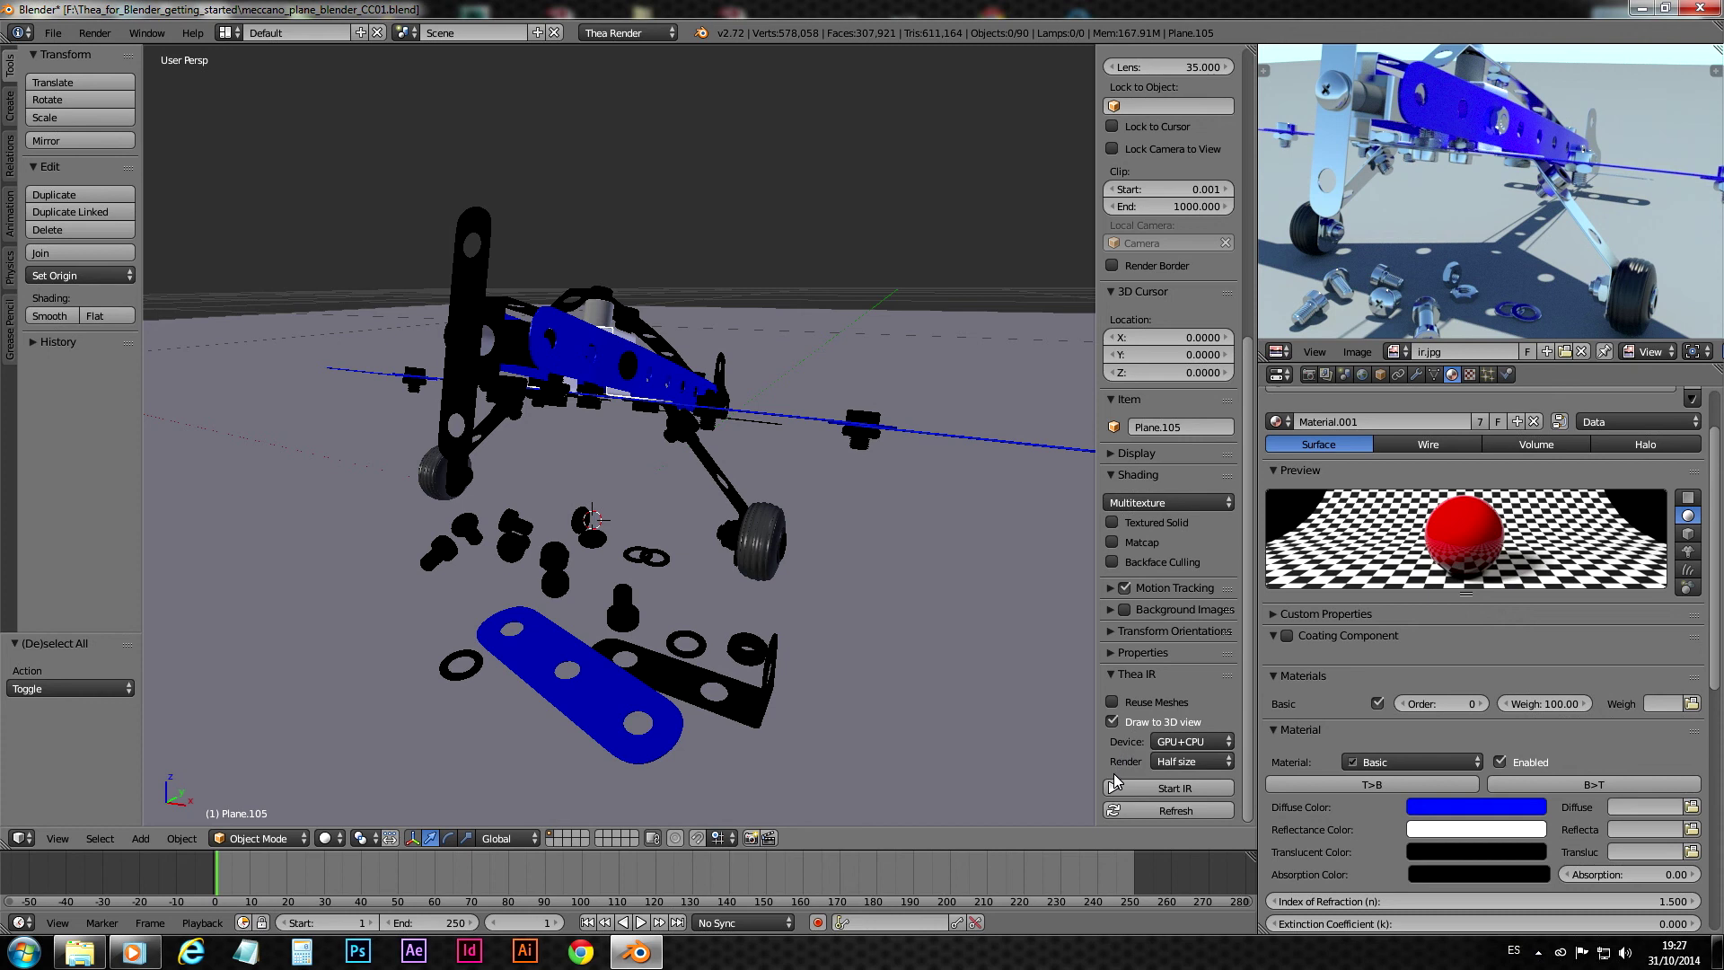
pyautogui.click(1114, 722)
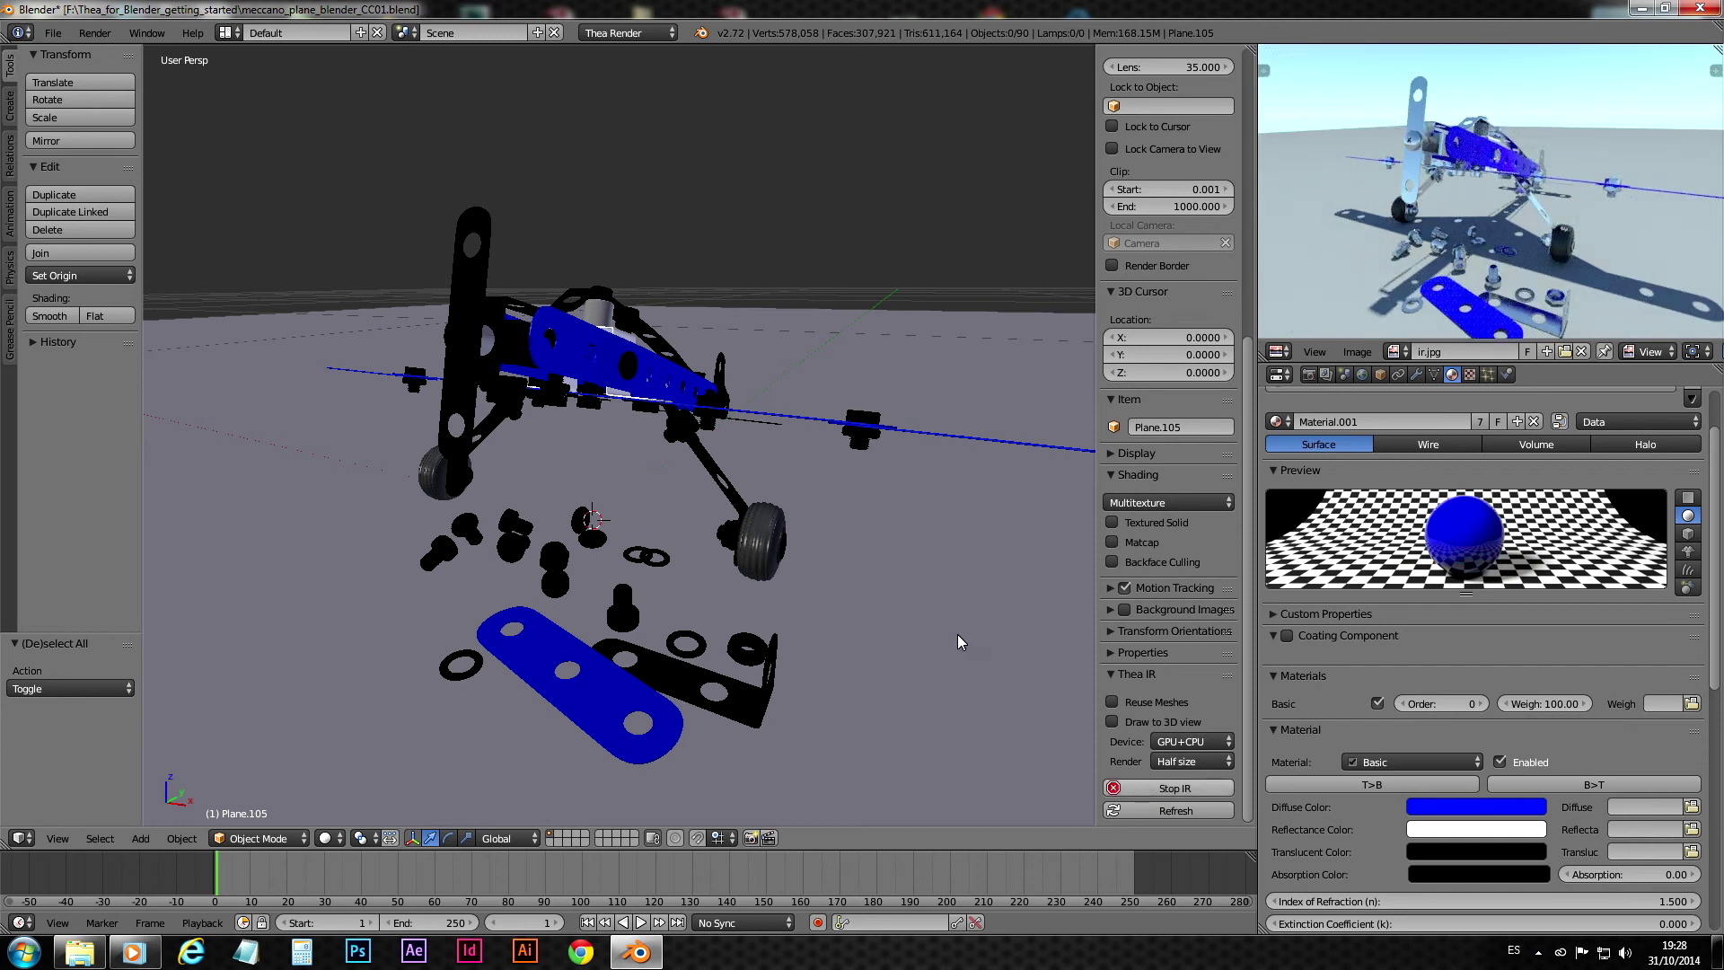
# - Orbit around the plane to check the interactive render from several angles in the image editor, and stop the render
pyautogui.moveTo(961, 633); pyautogui.dragTo(822, 643, button='middle')
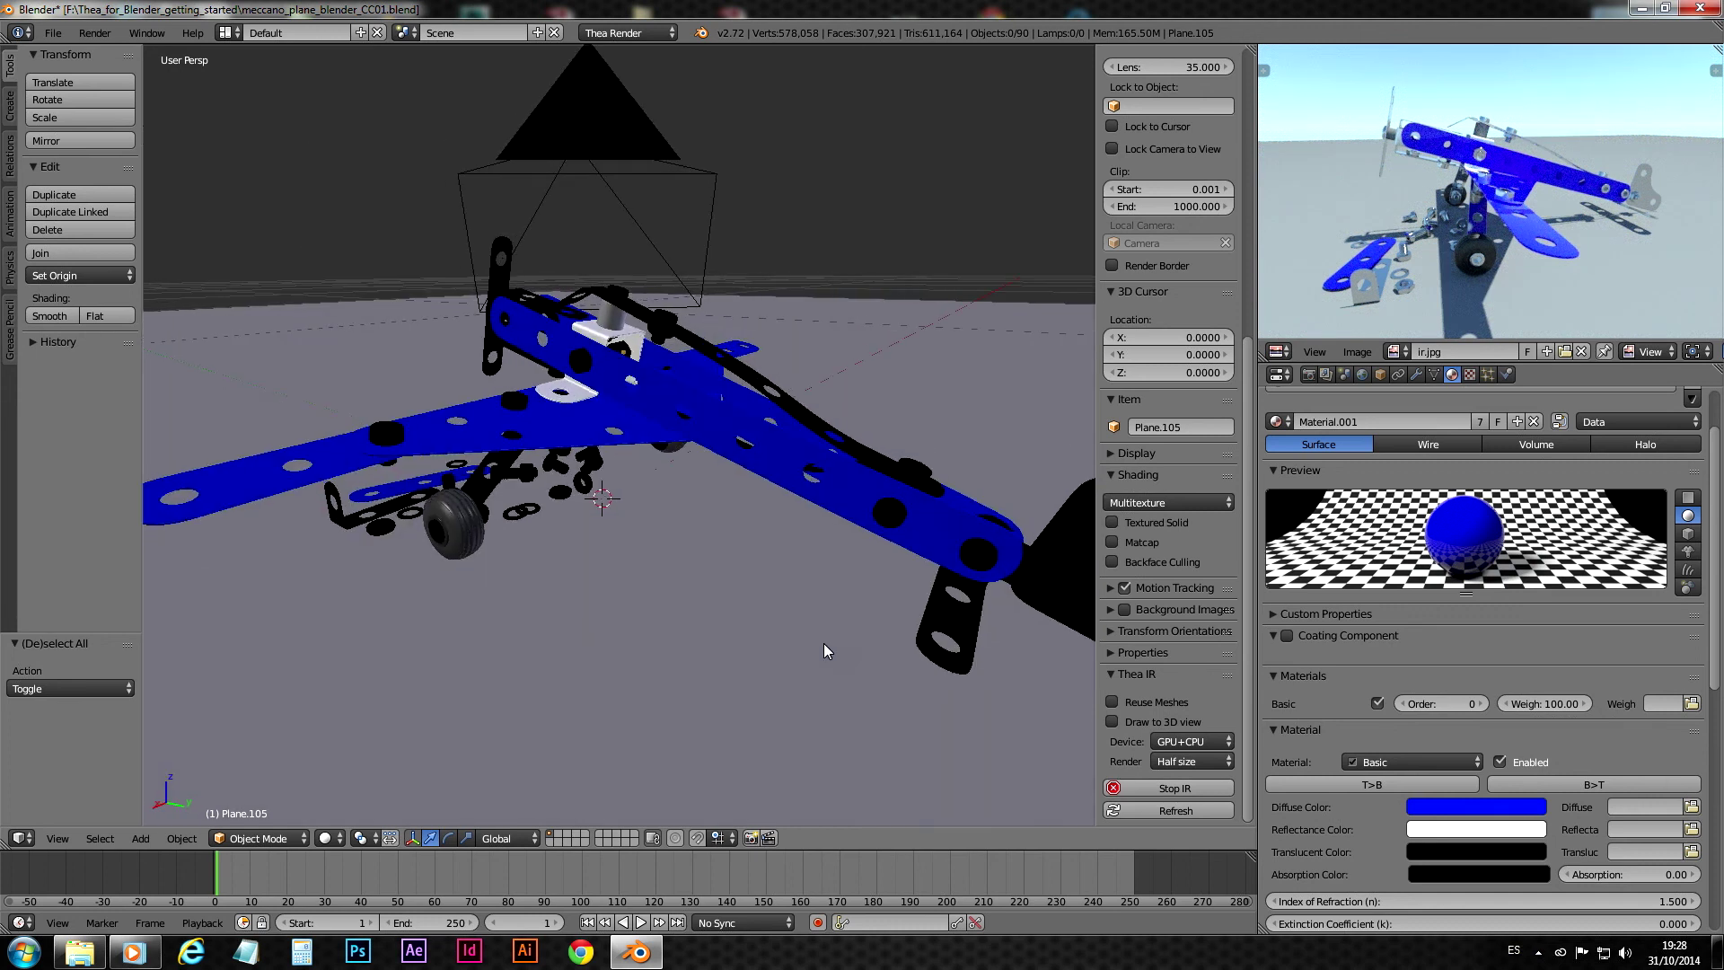
pyautogui.moveTo(546, 599); pyautogui.dragTo(664, 607, button='middle')
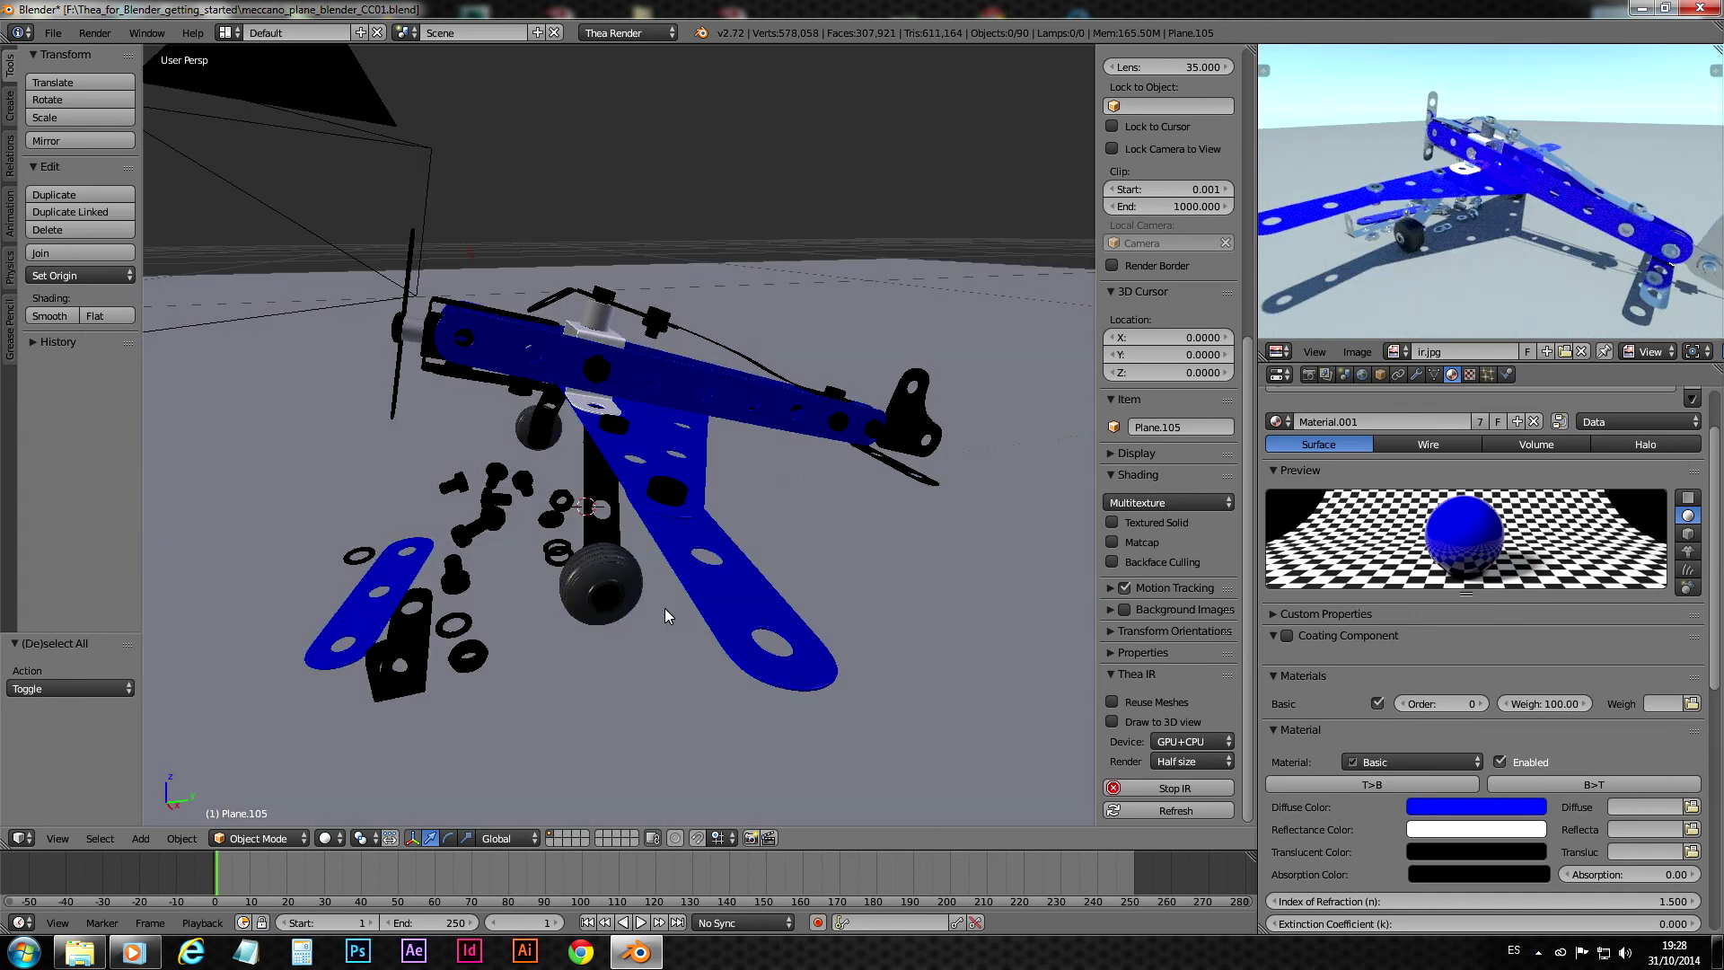
pyautogui.moveTo(512, 620); pyautogui.dragTo(688, 615, button='middle')
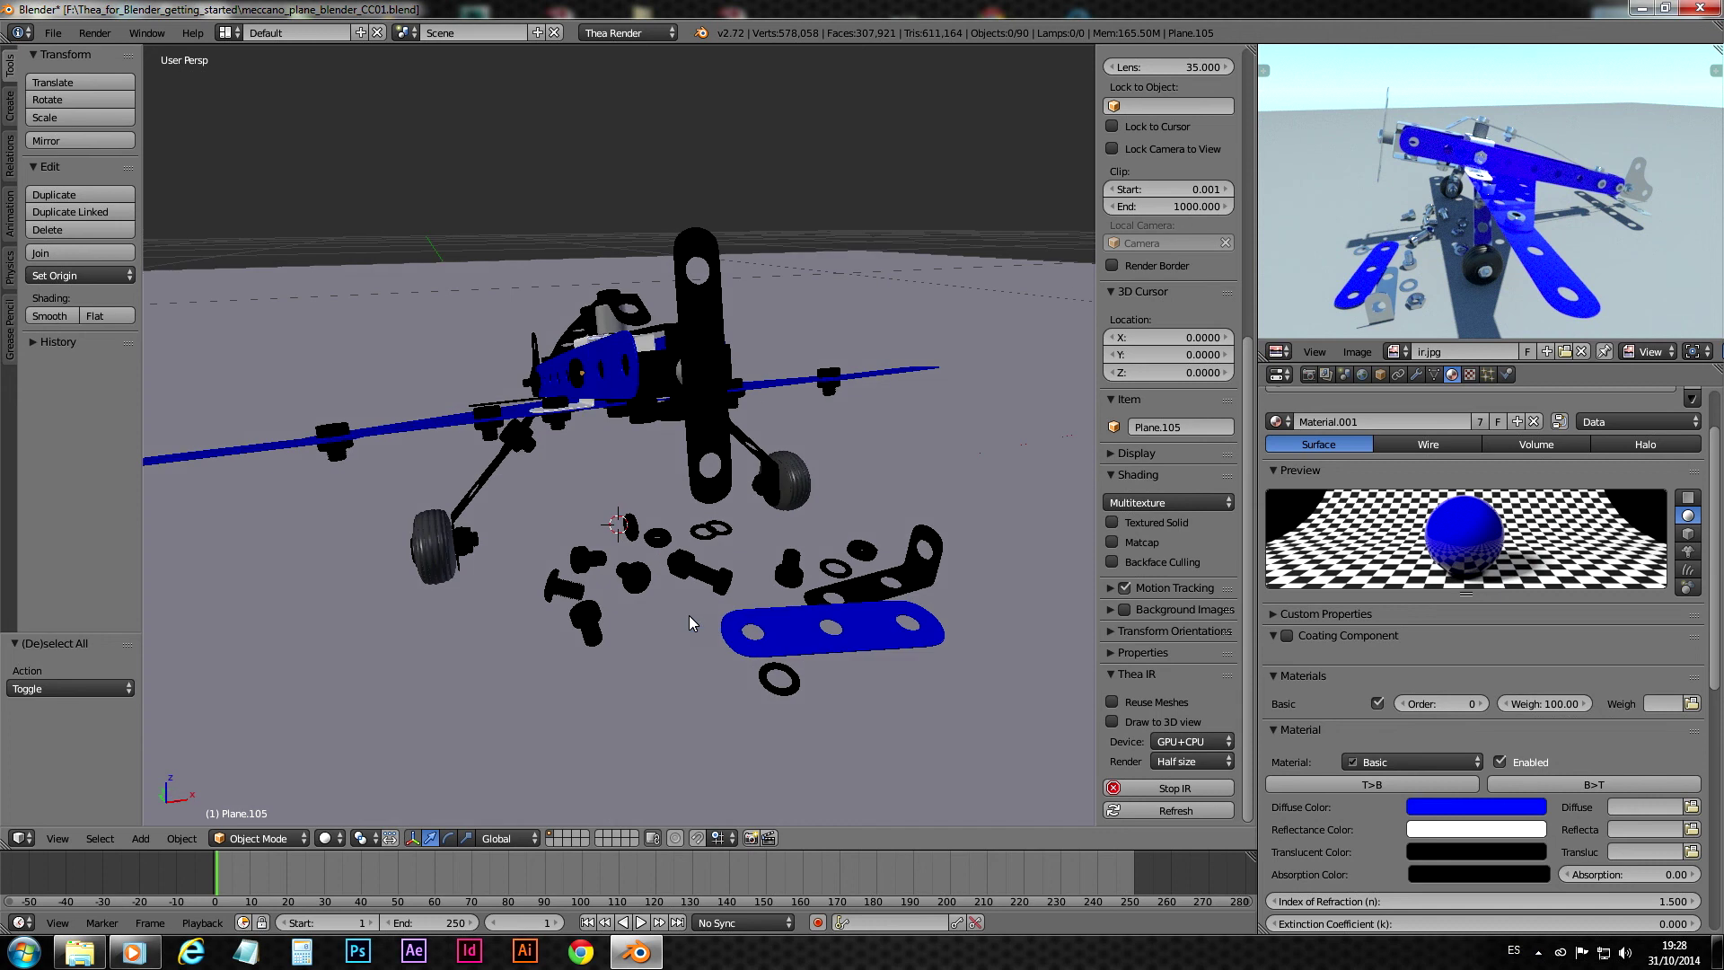
pyautogui.moveTo(537, 637); pyautogui.dragTo(652, 636, button='middle')
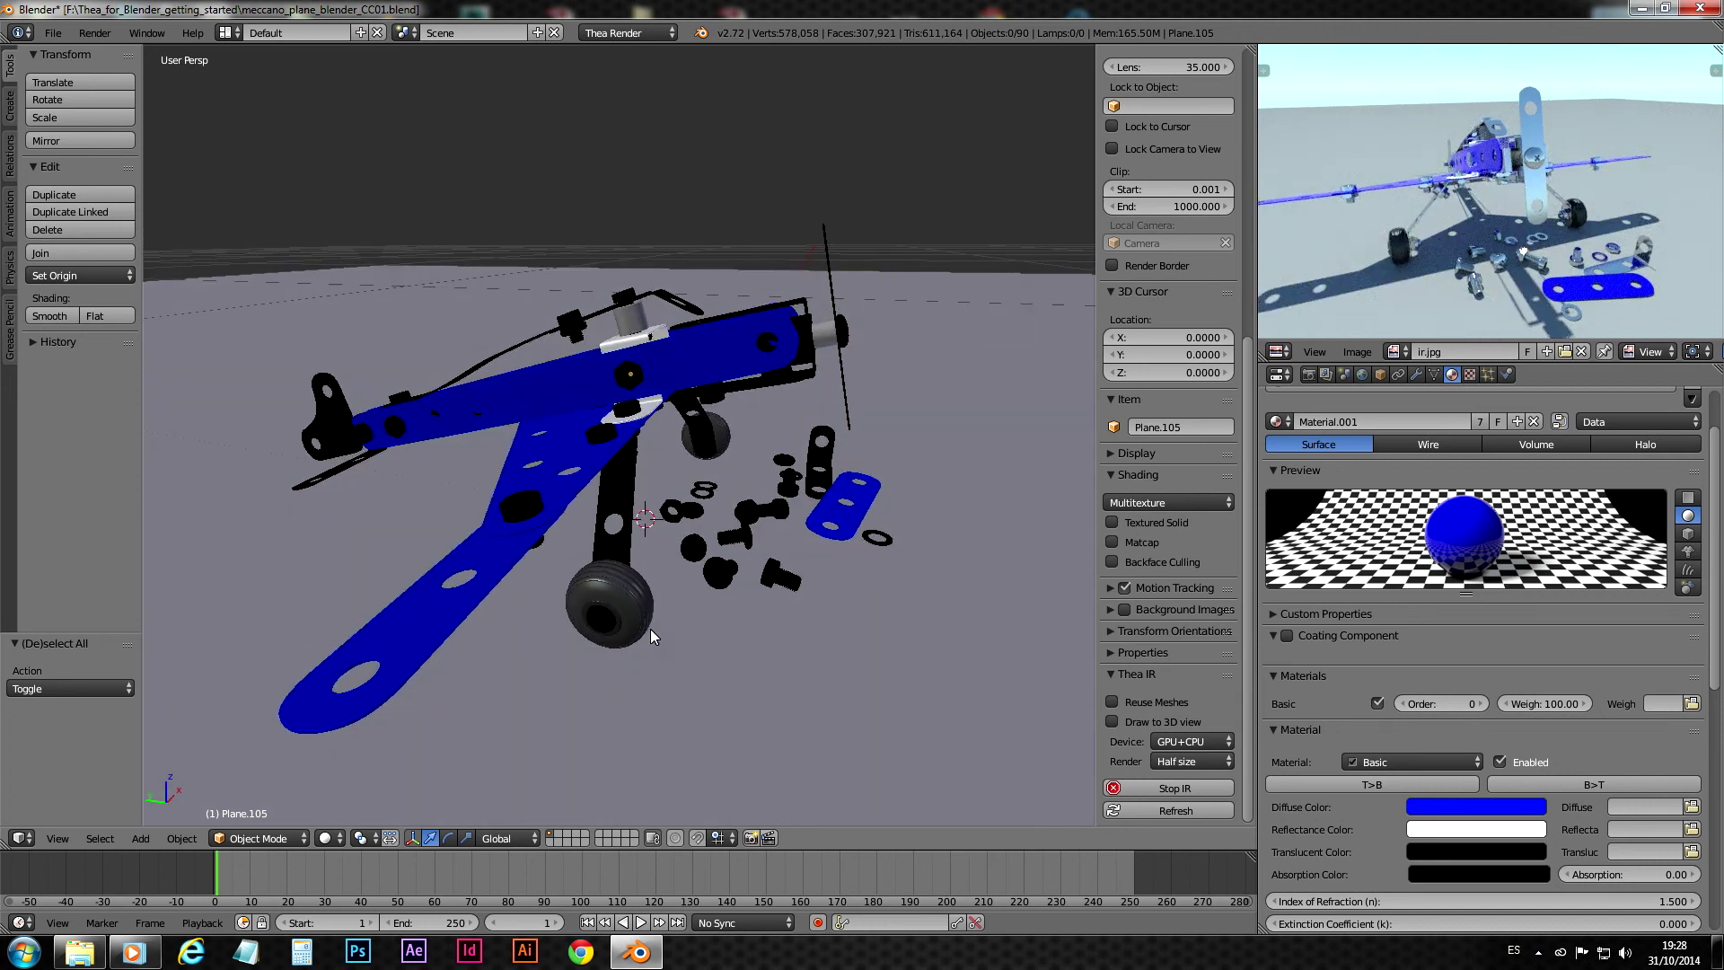
pyautogui.click(1124, 790)
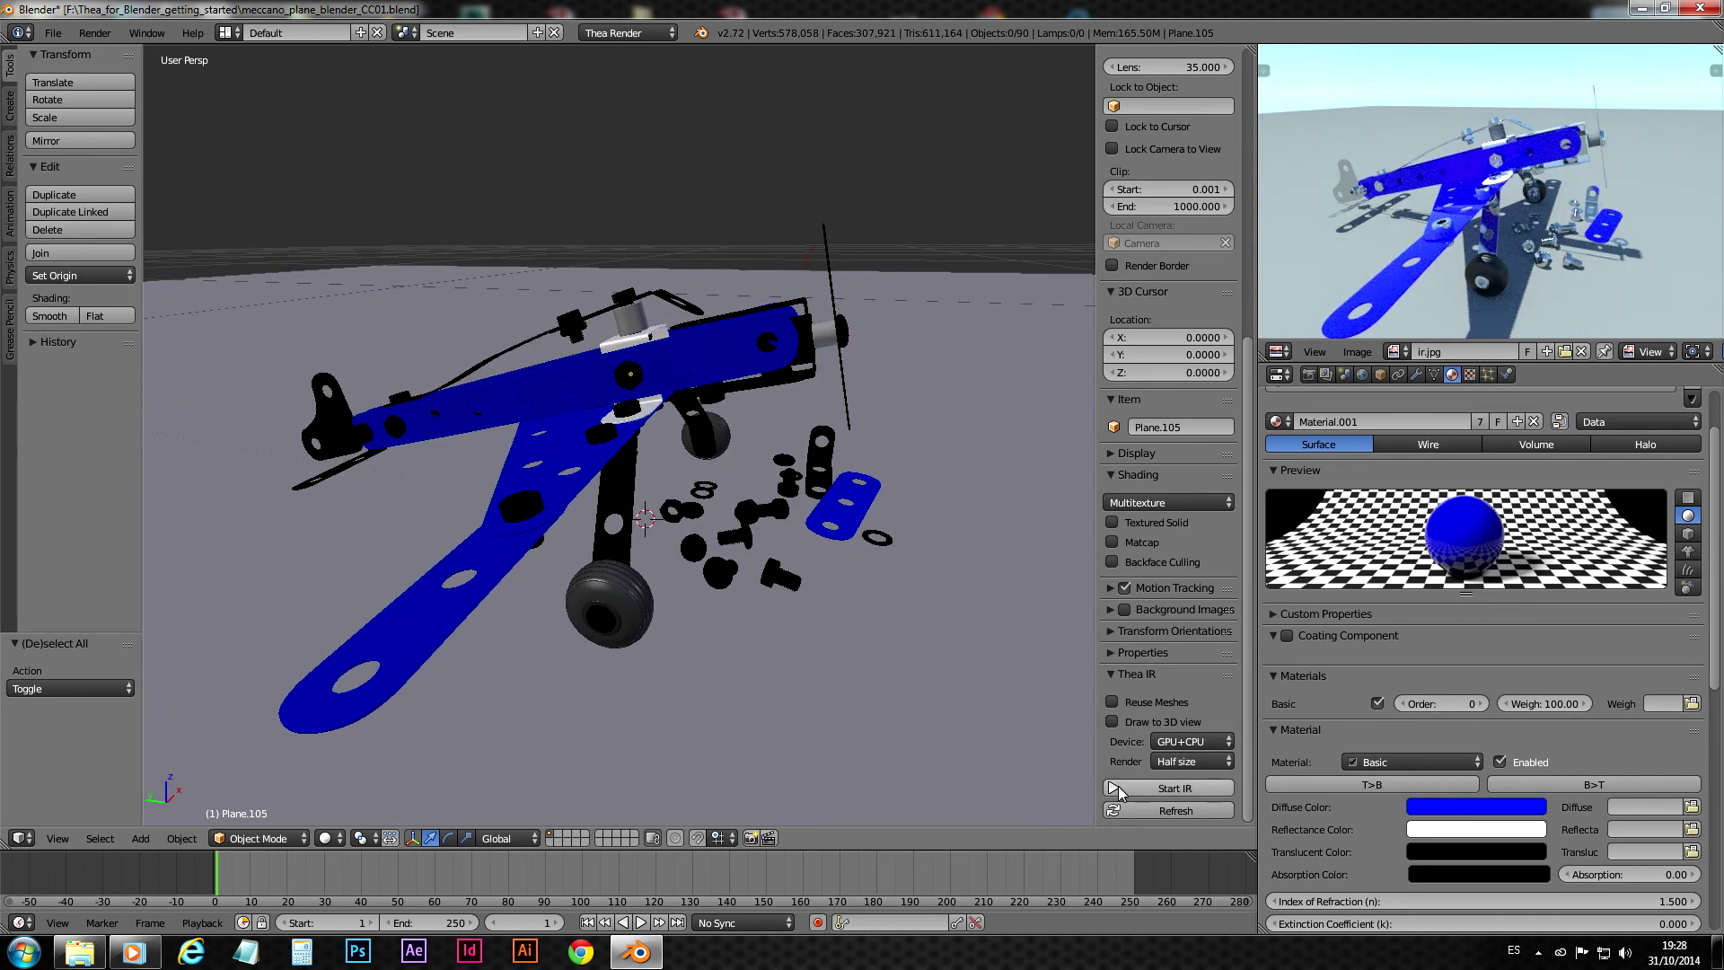
# - Export the current frame with Thea set to start after export, and start interactive rendering of the scene in Thea Studio
pyautogui.click(1309, 373)
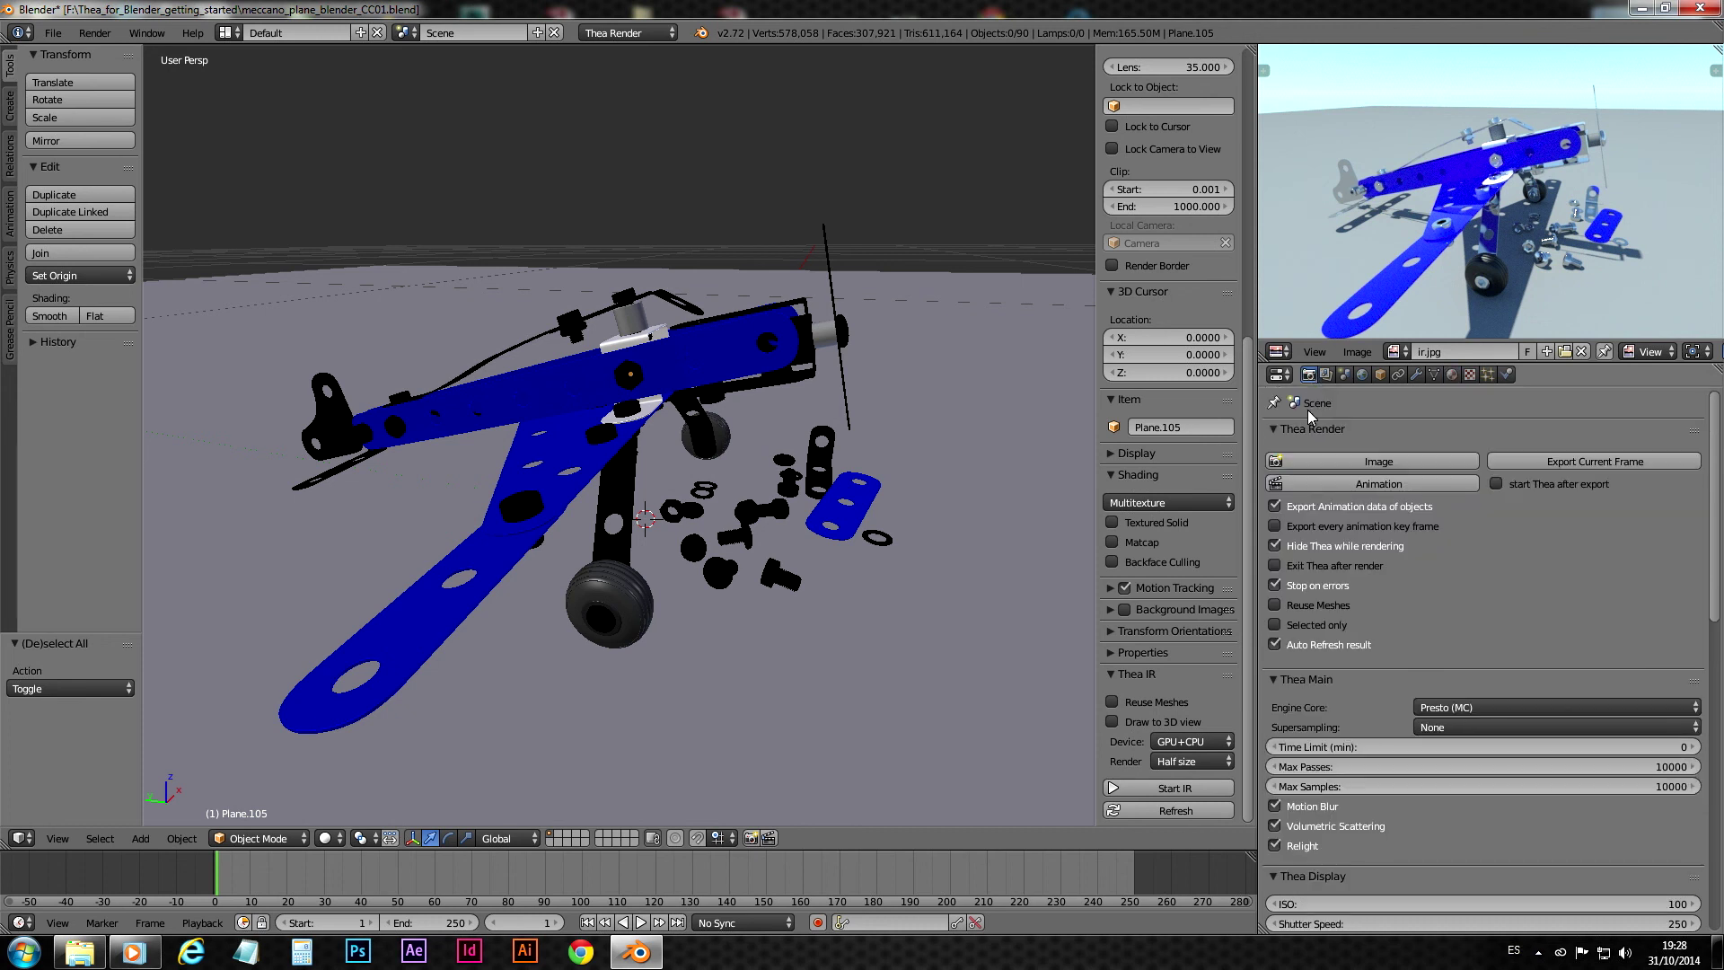
pyautogui.click(1496, 484)
pyautogui.click(1591, 463)
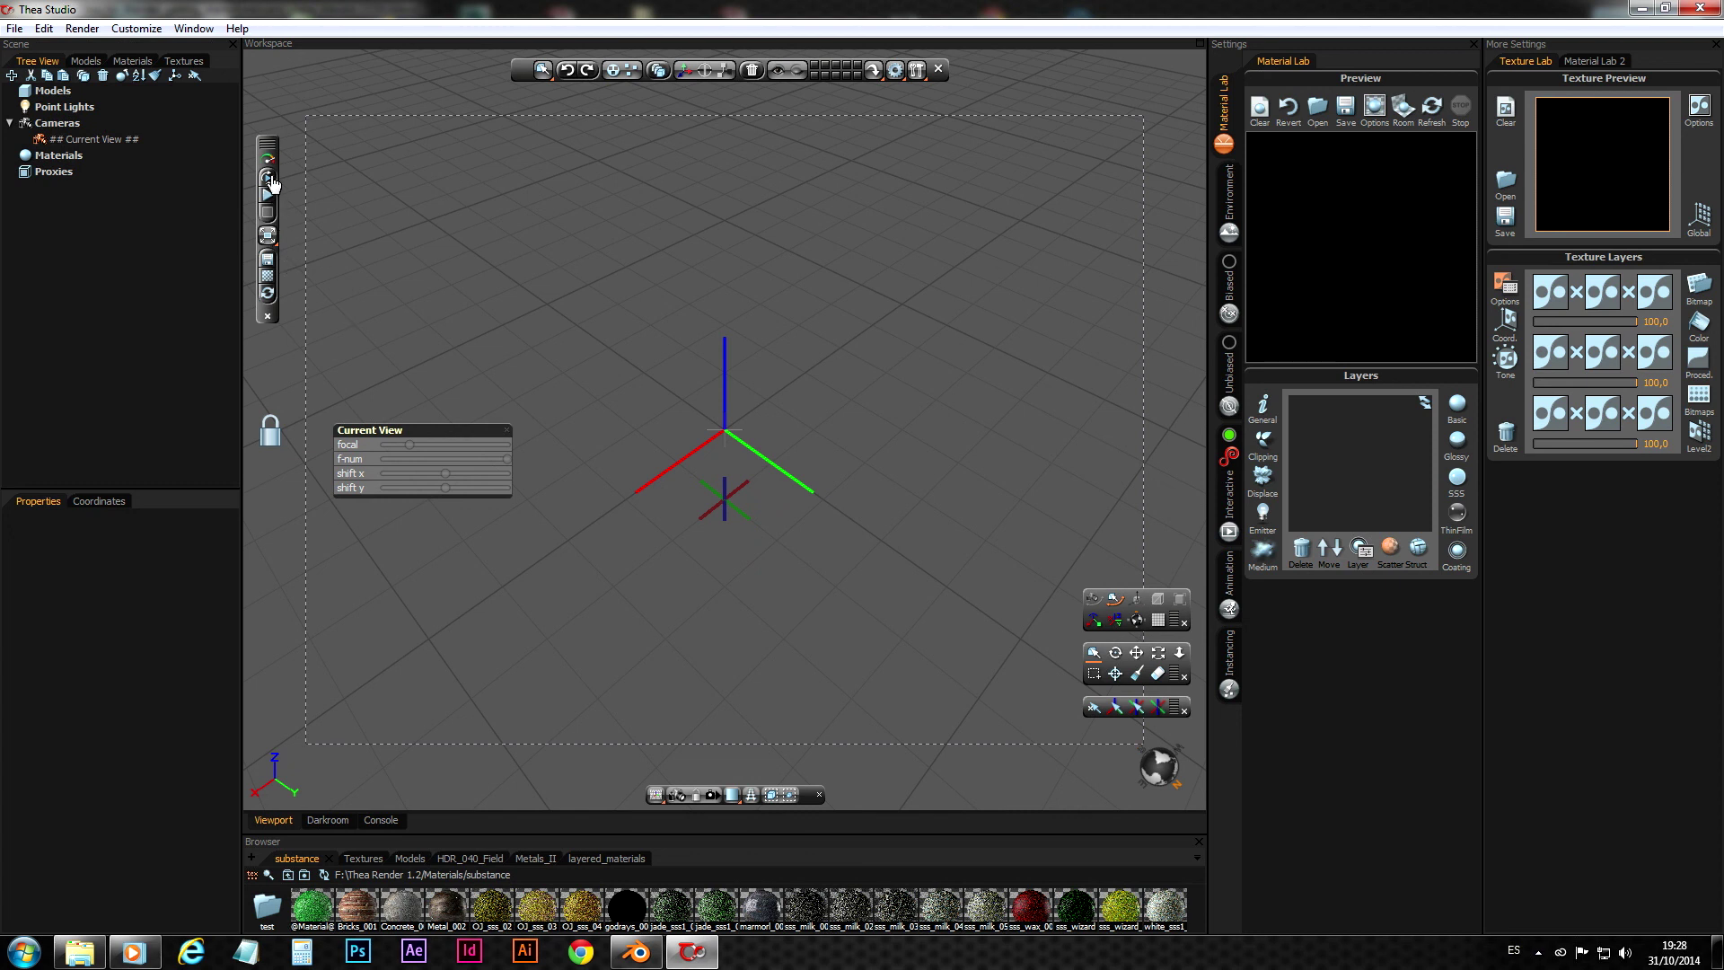
pyautogui.click(269, 179)
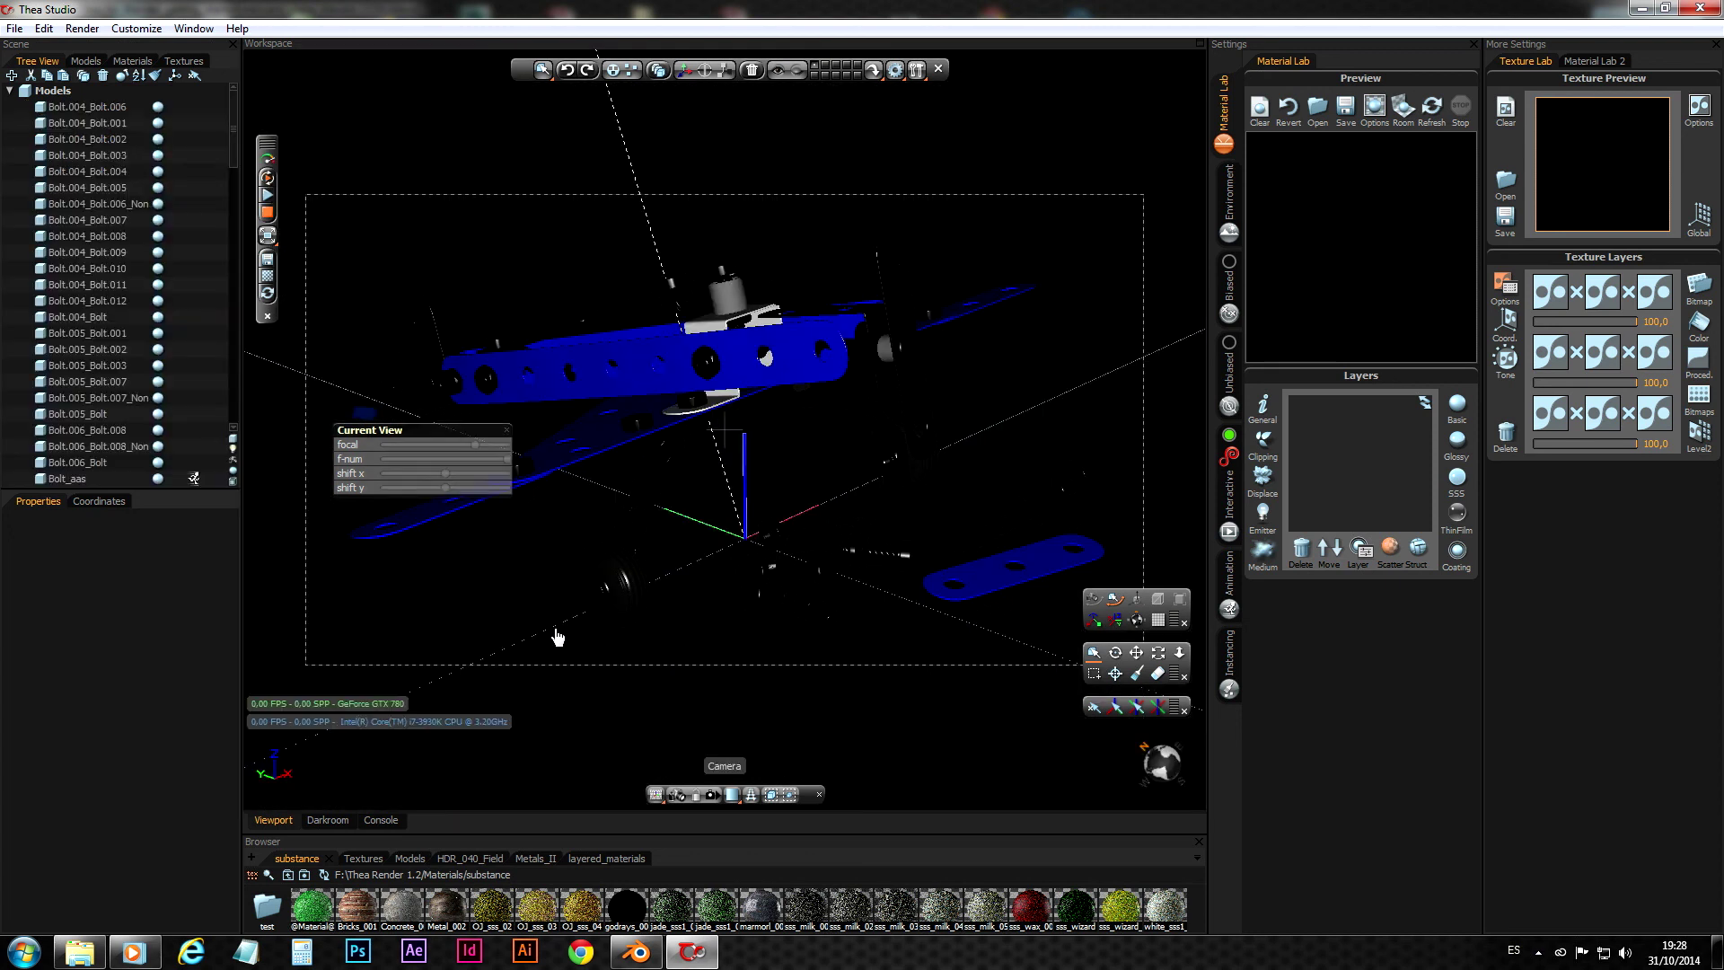